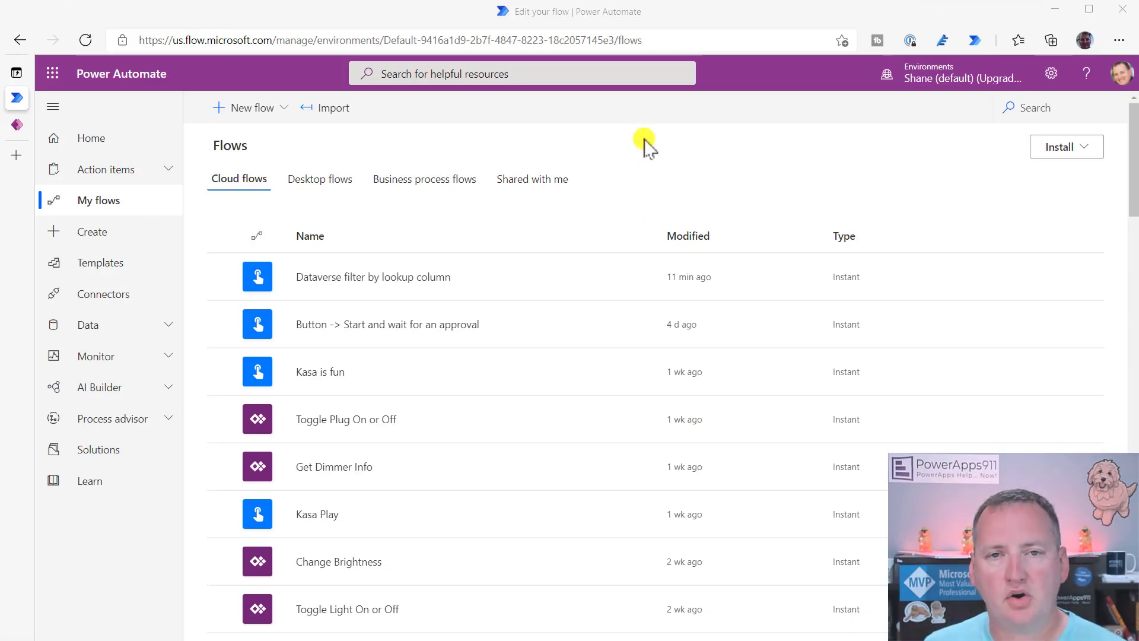
Step: Show the Chewy Tracker table's Data tab in Power Apps using the Custom columns view
{"action": "left_click", "coordinate": [23, 124]}
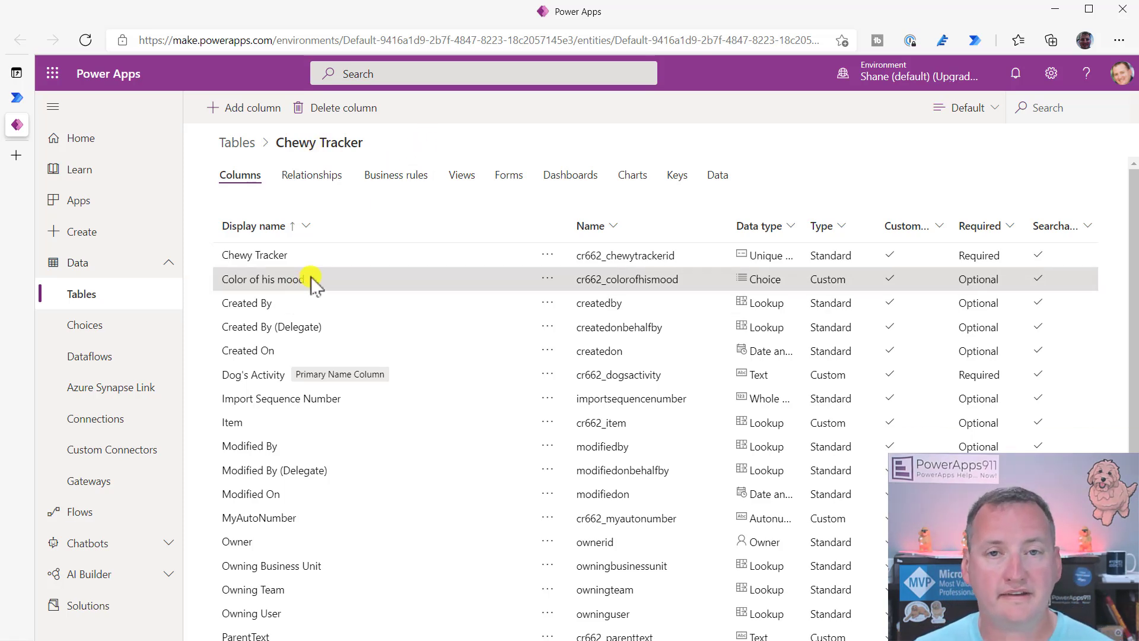
{"action": "scroll", "coordinate": [327, 278], "scroll_direction": "down", "scroll_amount": 4}
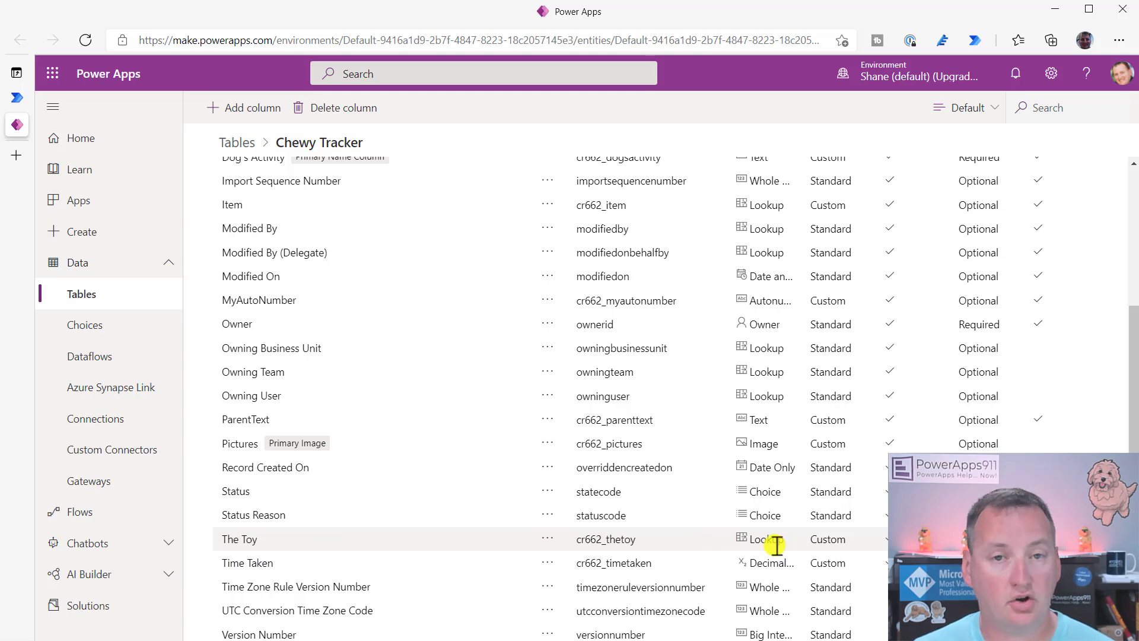
{"action": "scroll", "coordinate": [483, 460], "scroll_direction": "up", "scroll_amount": 4}
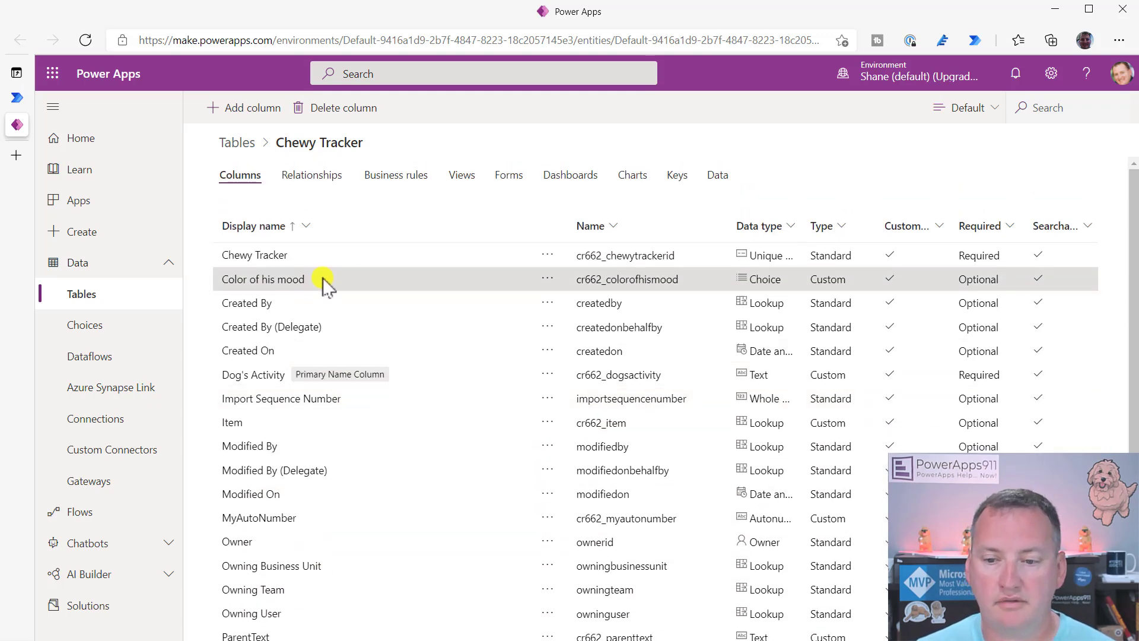
{"action": "left_click", "coordinate": [719, 176]}
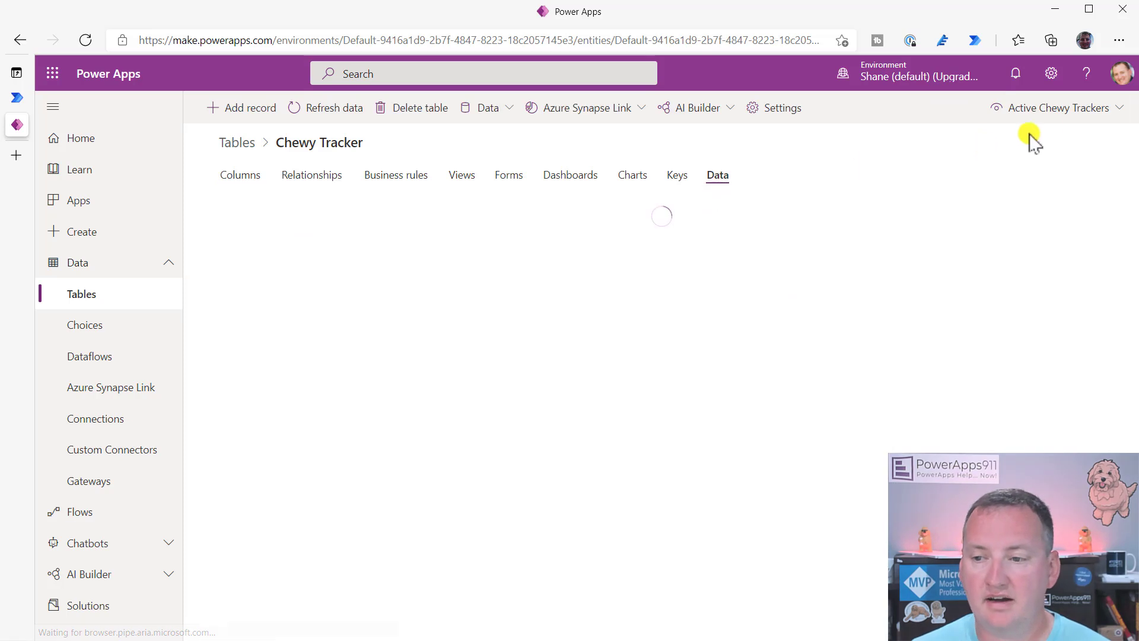
{"action": "left_click", "coordinate": [1106, 111]}
{"action": "left_click", "coordinate": [1008, 165]}
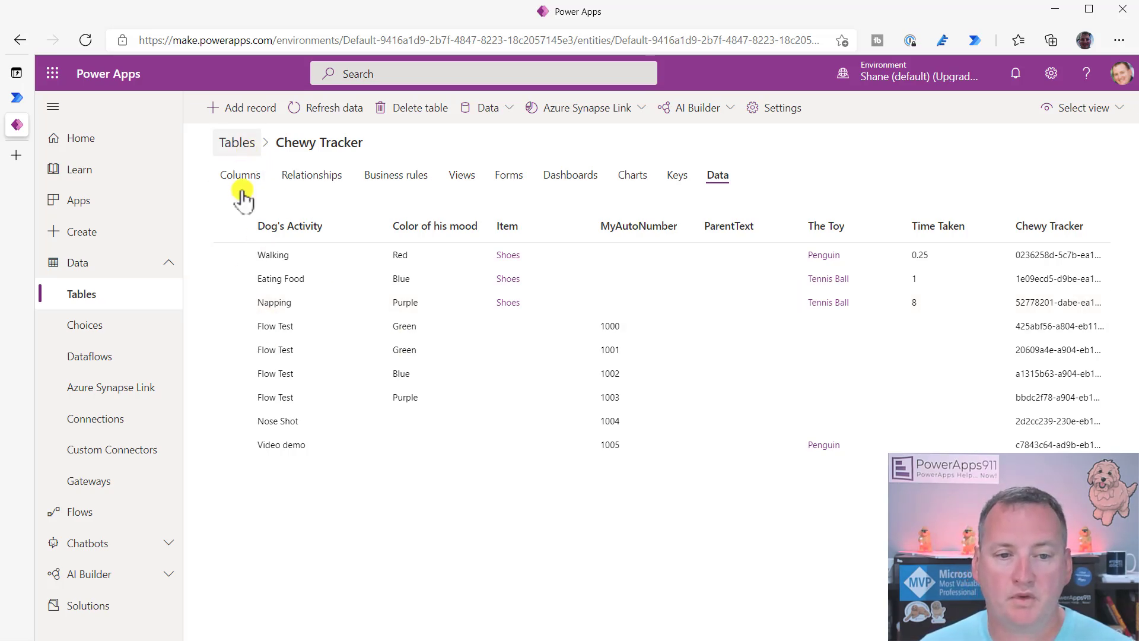
Step: Copy the Dog's Activity internal name cr662_dogsactivity, then return to the Power Automate flows list
{"action": "left_click", "coordinate": [244, 180]}
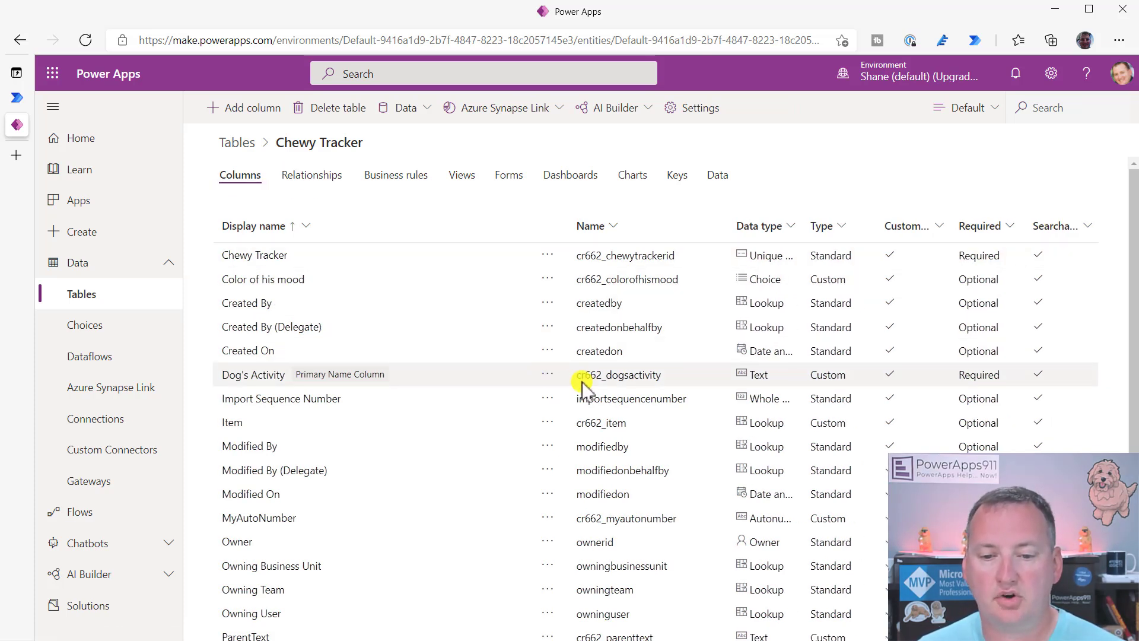
{"action": "left_click_drag", "start_coordinate": [576, 375], "coordinate": [679, 375]}
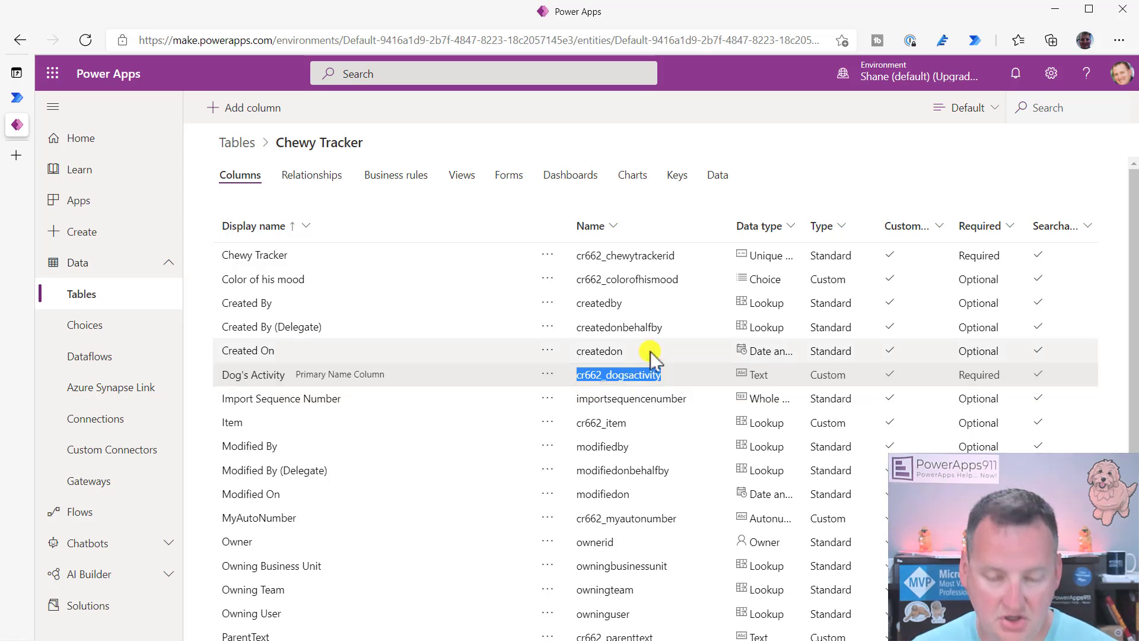
{"action": "left_click", "coordinate": [706, 181]}
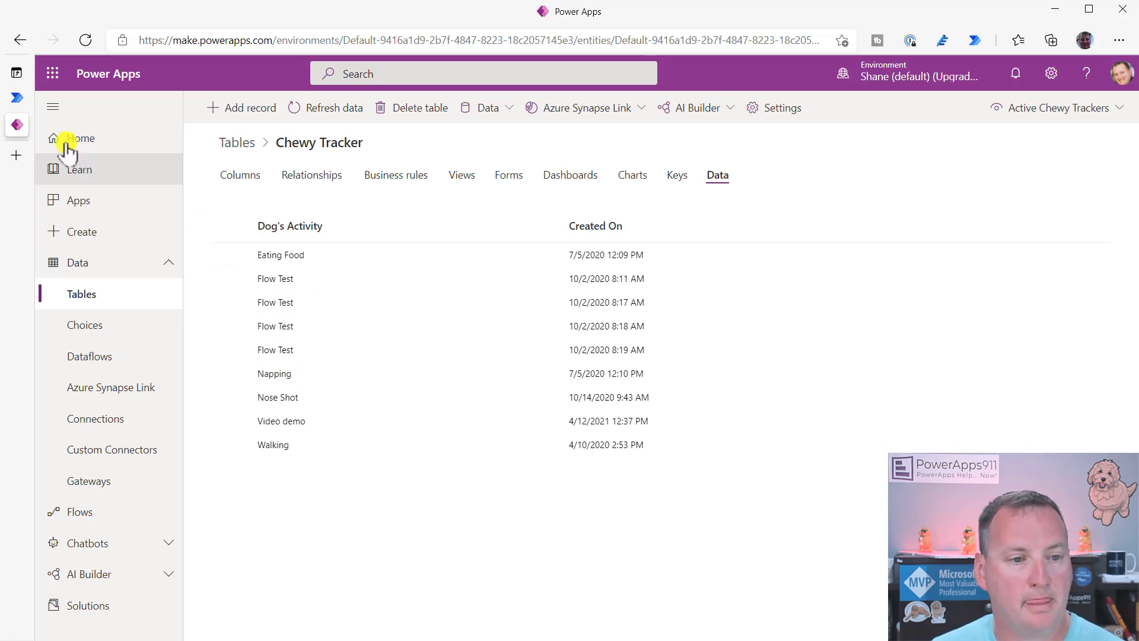
{"action": "left_click", "coordinate": [18, 98]}
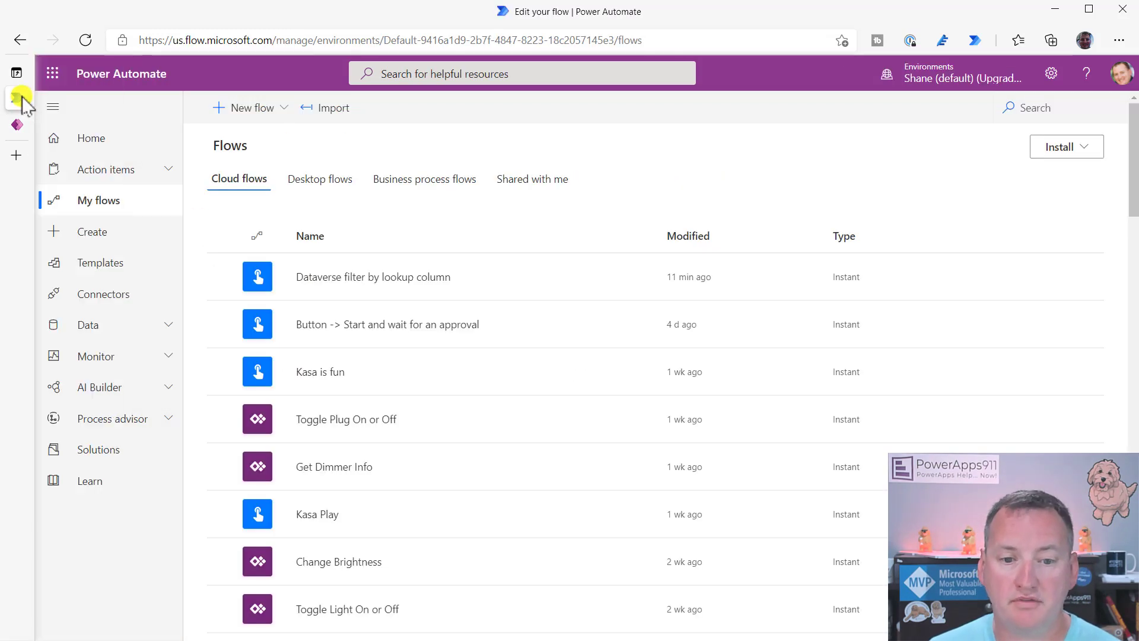
Step: Create a manually triggered instant cloud flow named 'Video odata dataverse filtering'
{"action": "left_click", "coordinate": [284, 108]}
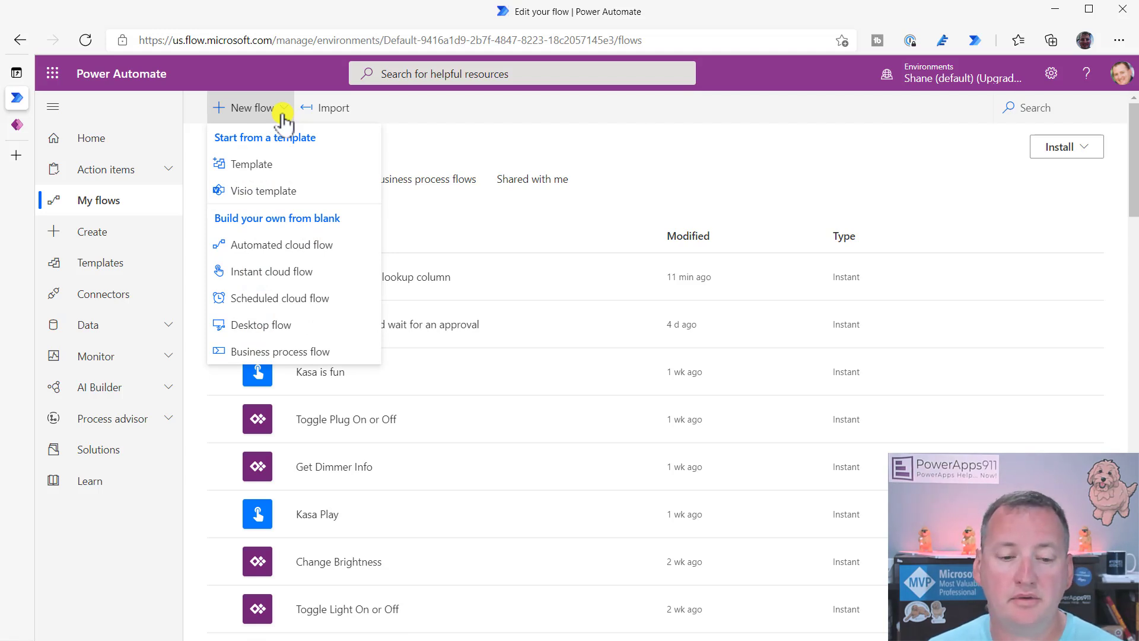
{"action": "left_click", "coordinate": [314, 271]}
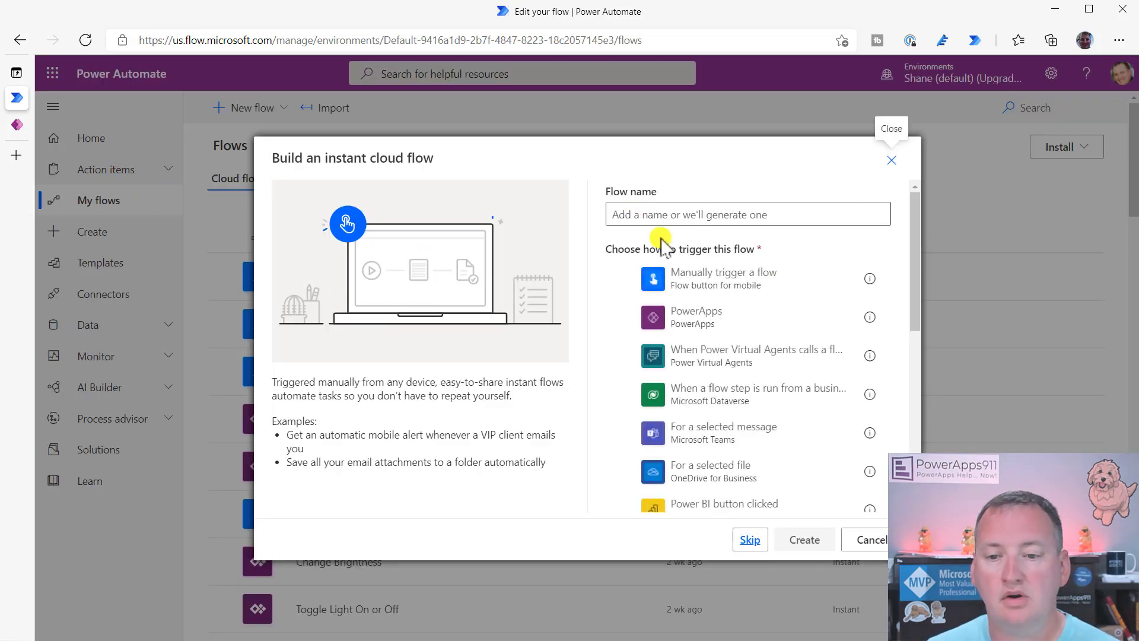
{"action": "left_click", "coordinate": [729, 282]}
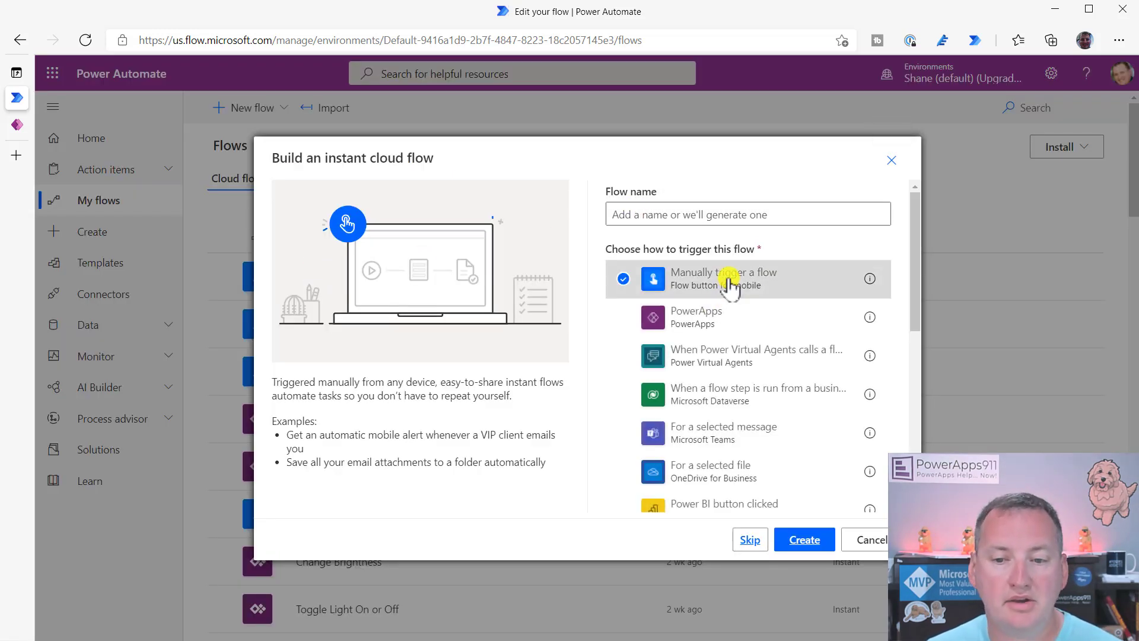
{"action": "left_click", "coordinate": [683, 217]}
{"action": "type", "text": "Video "}
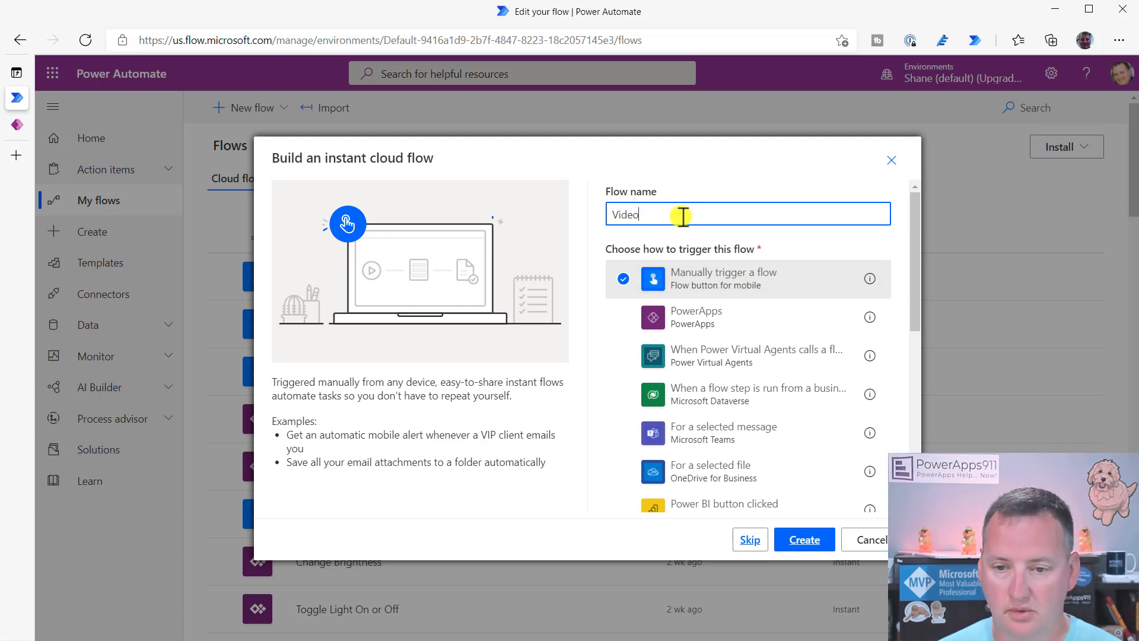
{"action": "type", "text": "odata dataverse filtering"}
{"action": "left_click", "coordinate": [795, 541]}
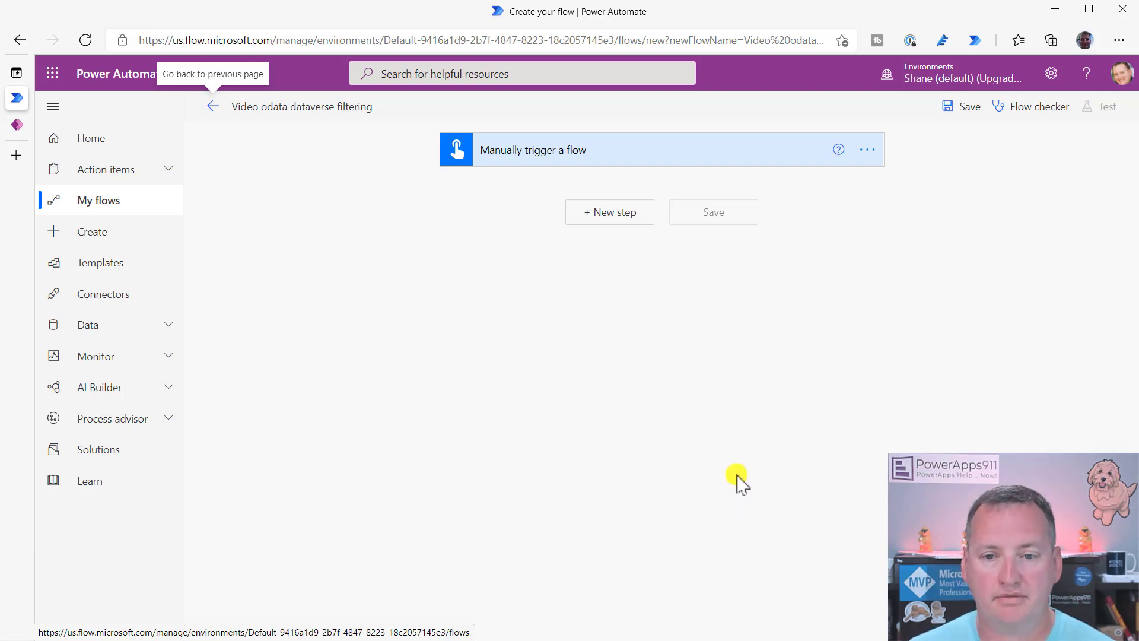
Step: Add a Microsoft Dataverse List rows action after the manual trigger
{"action": "left_click", "coordinate": [611, 219]}
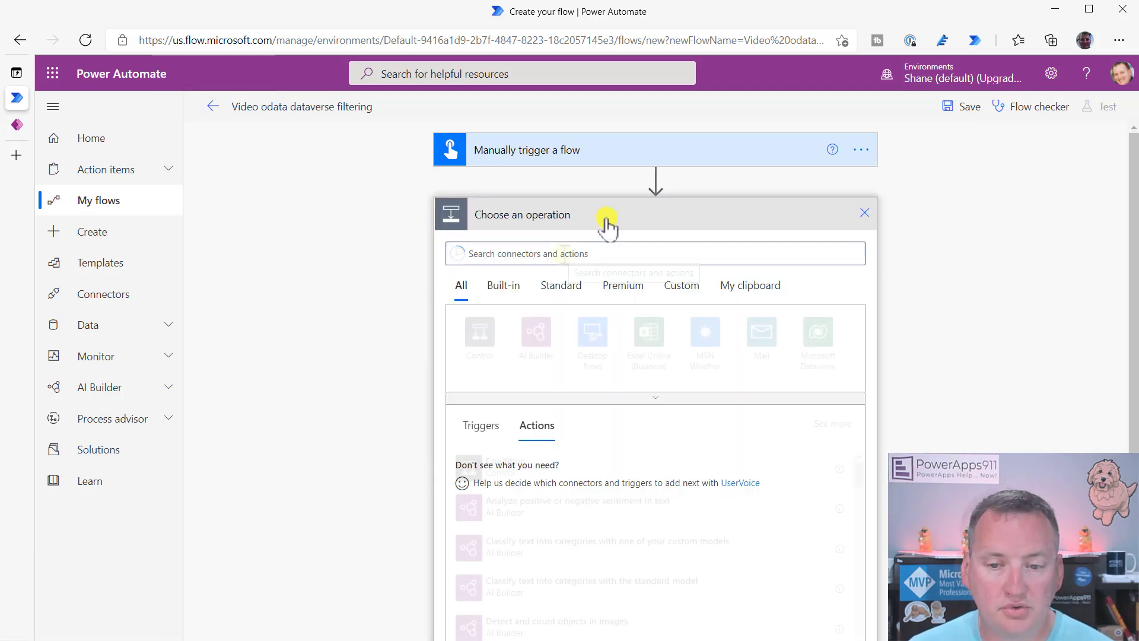
{"action": "left_click", "coordinate": [819, 353]}
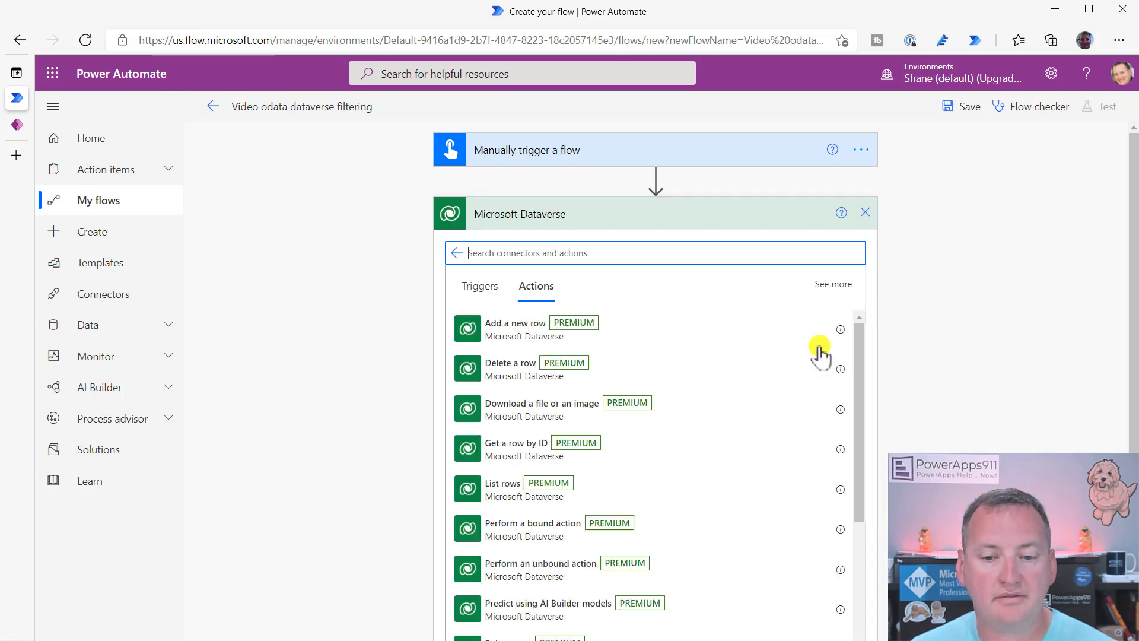
{"action": "left_click", "coordinate": [511, 497]}
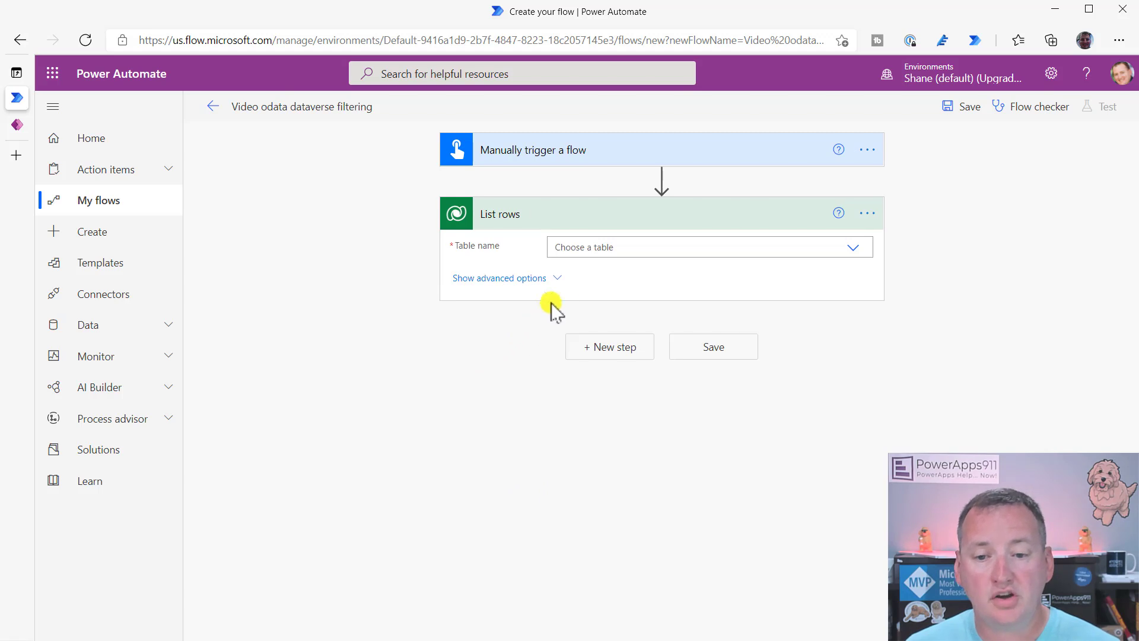
Step: Set the List rows table to Chewy Trackers and show its advanced options
{"action": "left_click", "coordinate": [850, 248]}
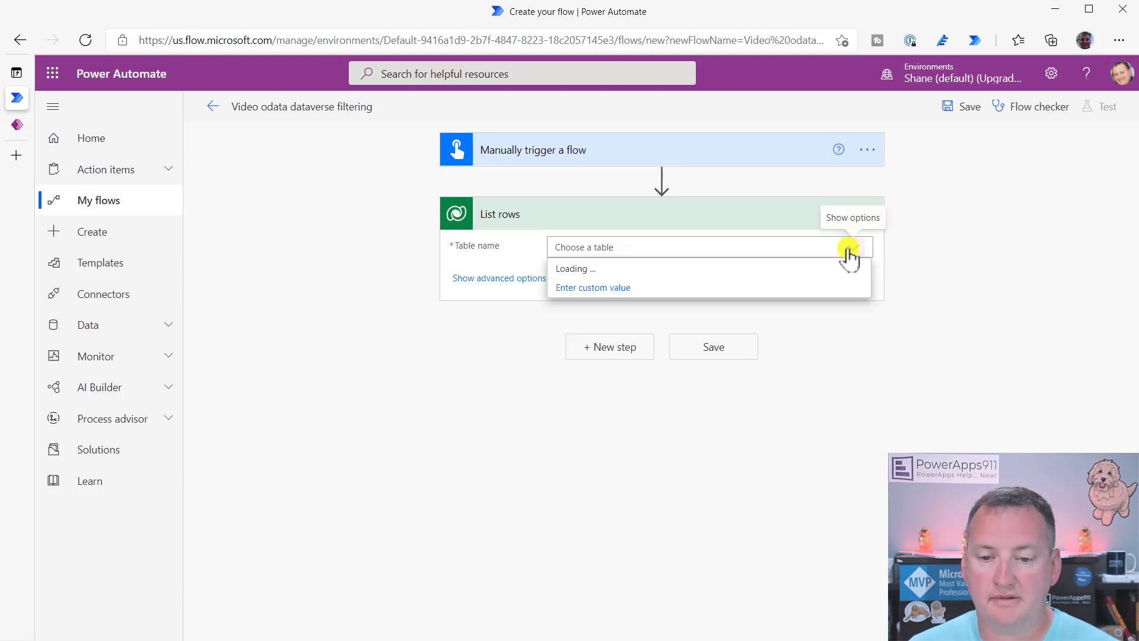
{"action": "left_click", "coordinate": [672, 245]}
{"action": "type", "text": "chewy"}
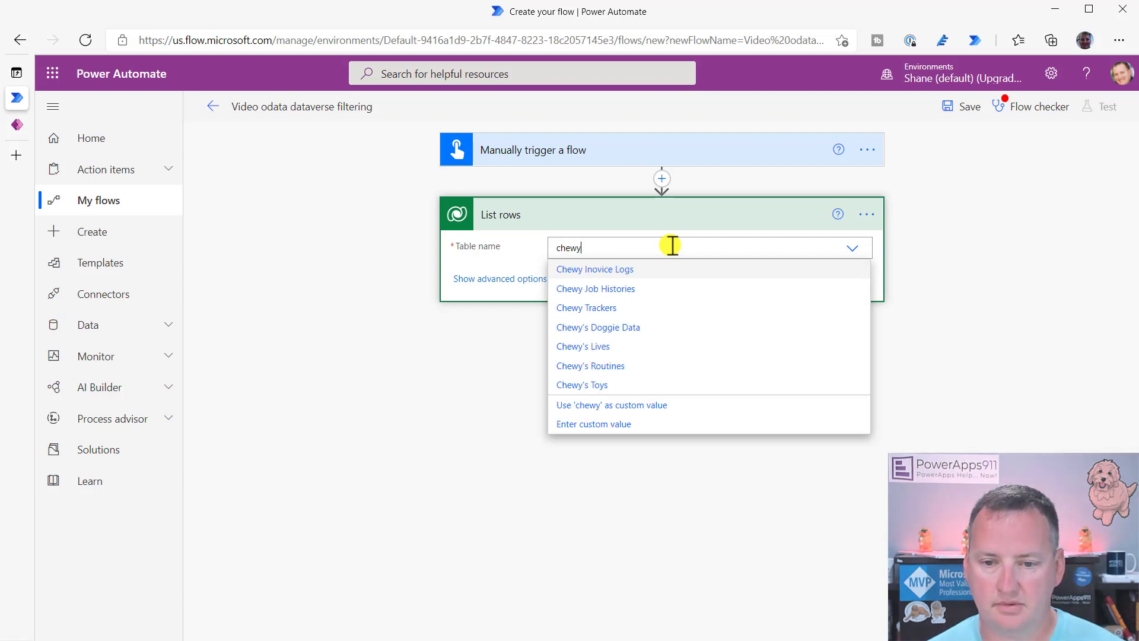
{"action": "left_click", "coordinate": [609, 308]}
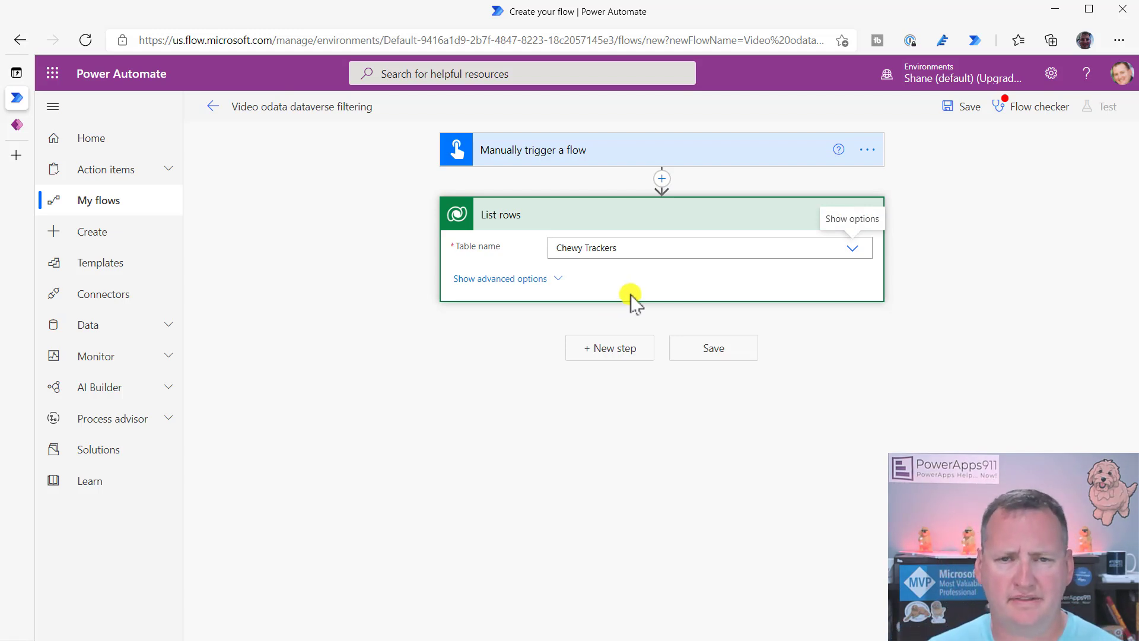
{"action": "left_click", "coordinate": [559, 281]}
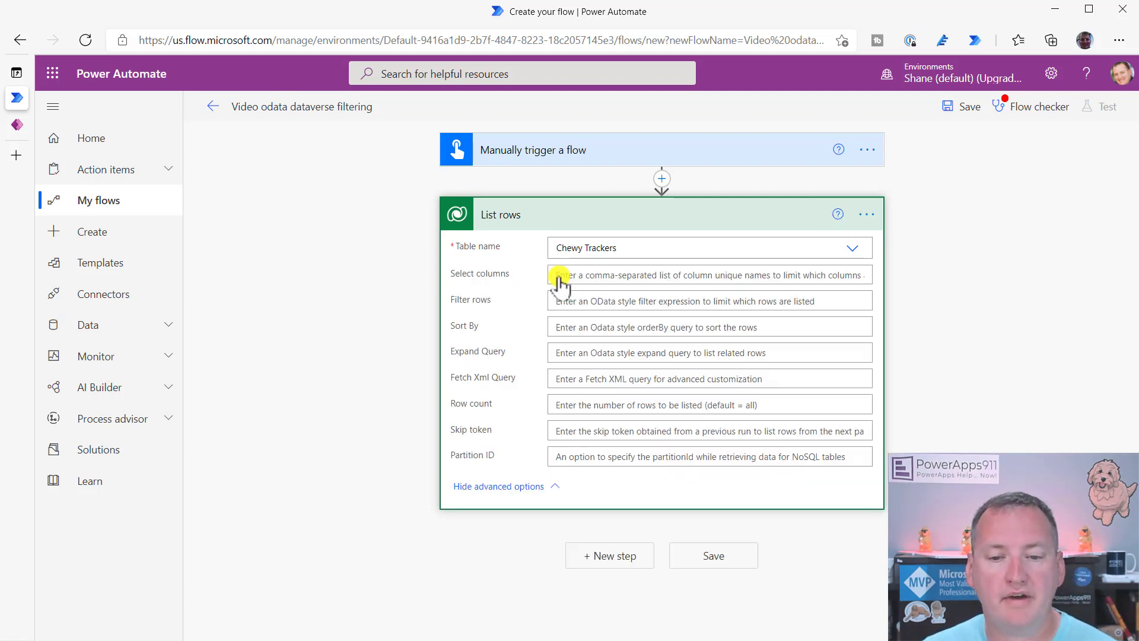
Step: Set the List rows filter to cr662_dogsactivity eq 'Flow Test', checking the column name in Power Apps
{"action": "left_click", "coordinate": [592, 302]}
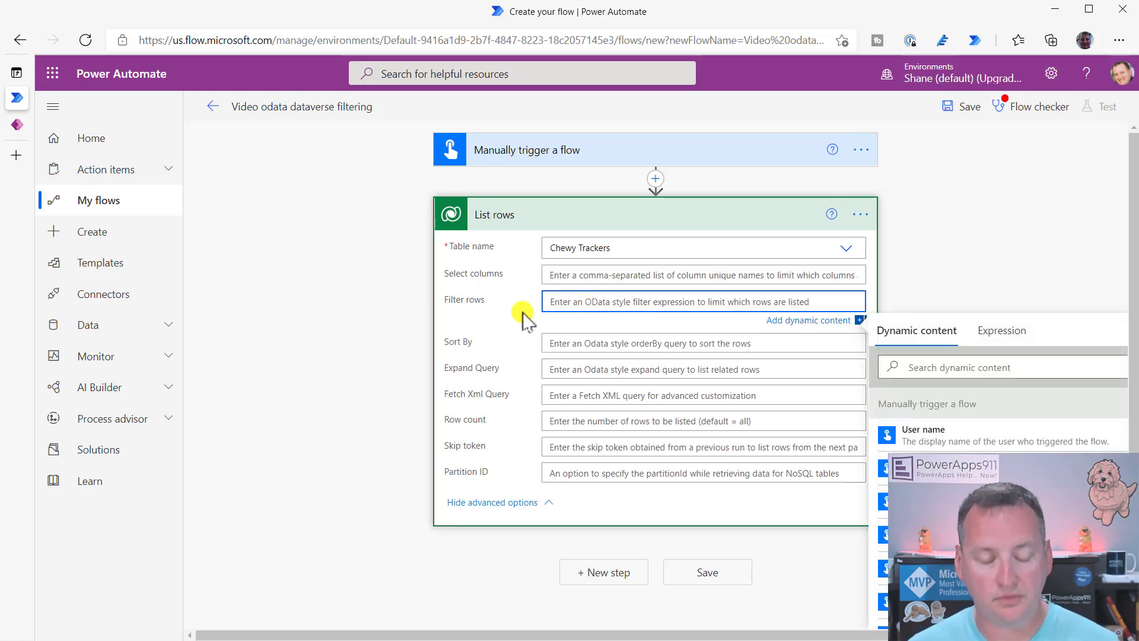
{"action": "type", "text": "cr662_dogsactivity"}
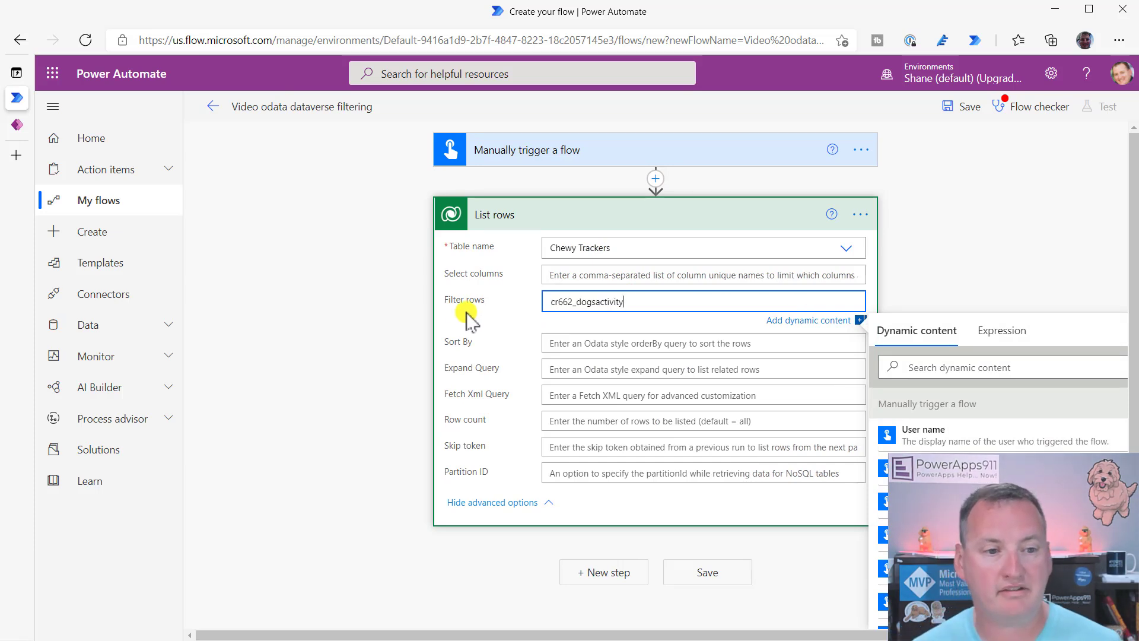
{"action": "left_click", "coordinate": [16, 124]}
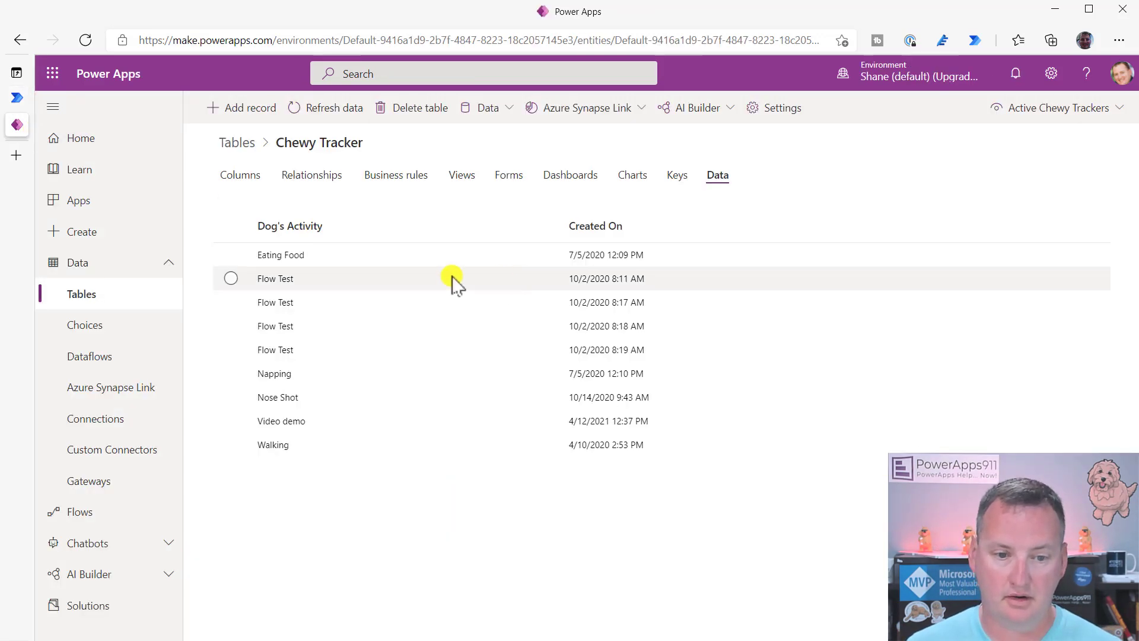
{"action": "left_click", "coordinate": [237, 176]}
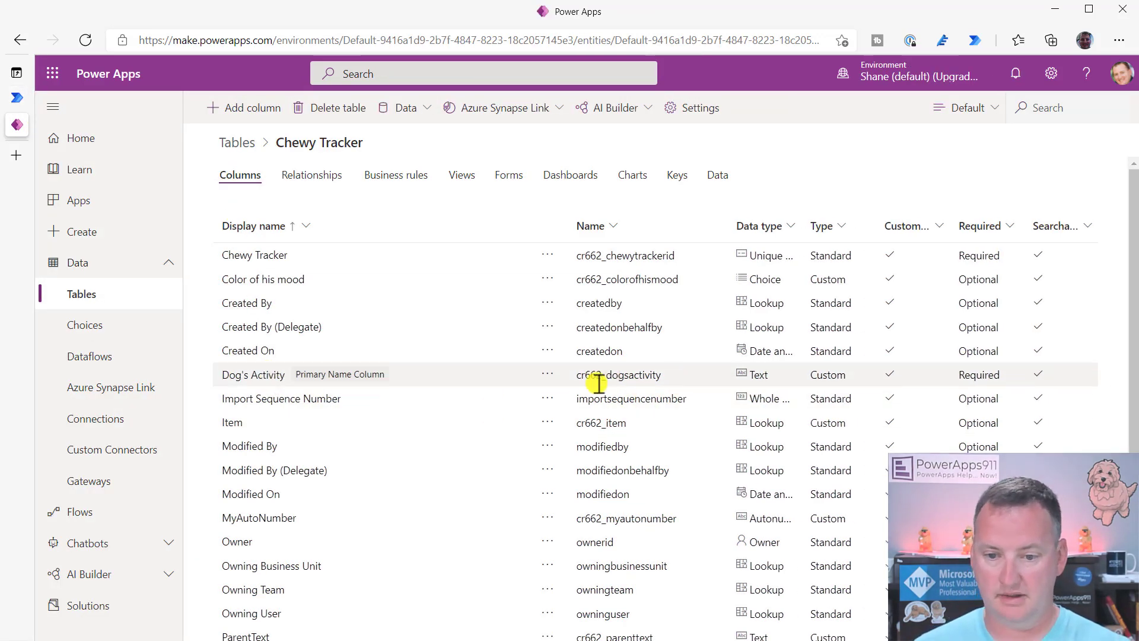
{"action": "left_click", "coordinate": [17, 98]}
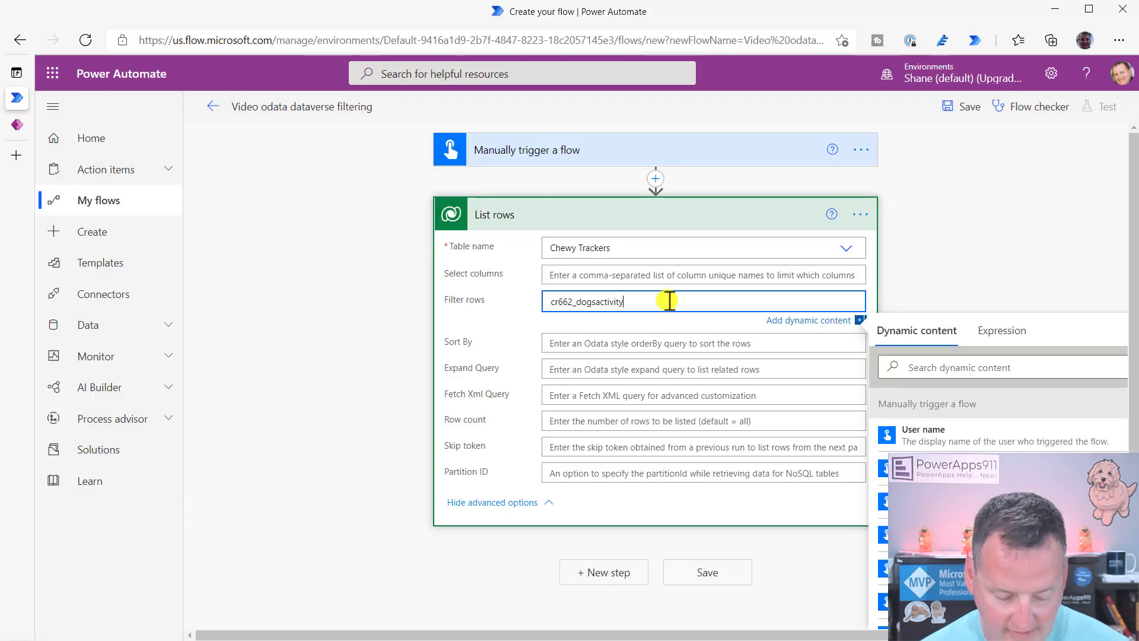
{"action": "type", "text": "eq "}
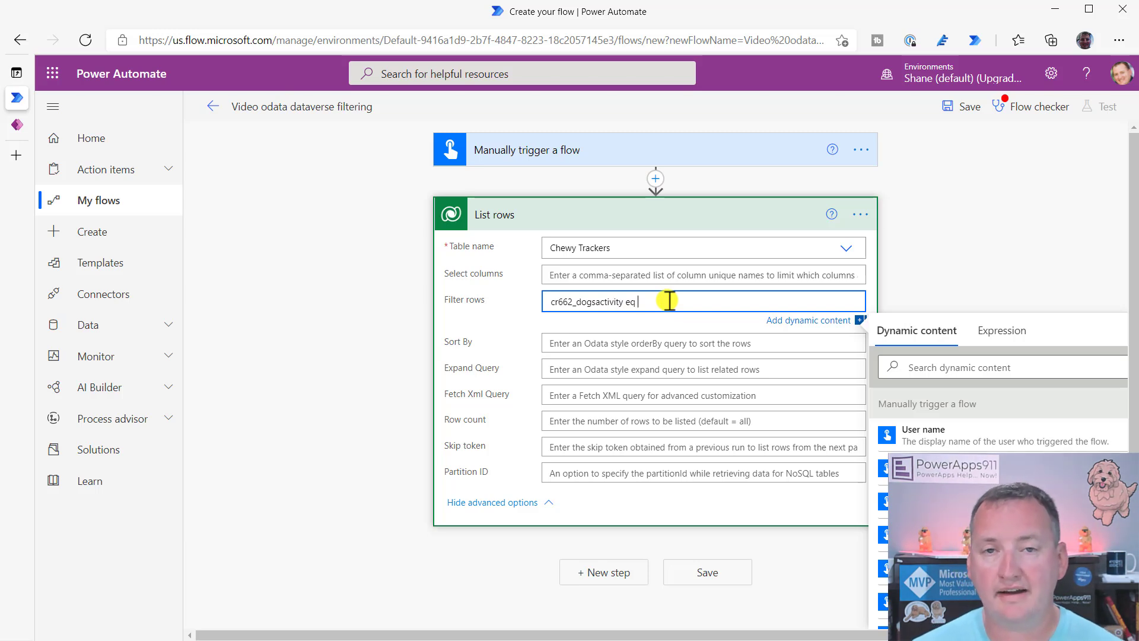
{"action": "type", "text": "'Flow Te"}
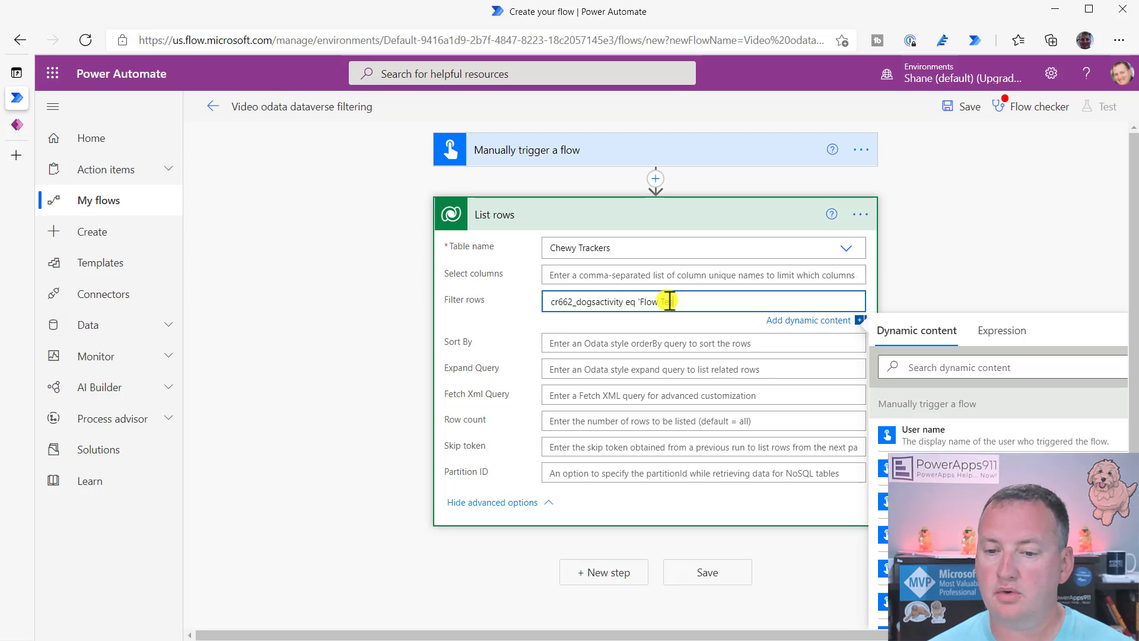
{"action": "type", "text": "st"}
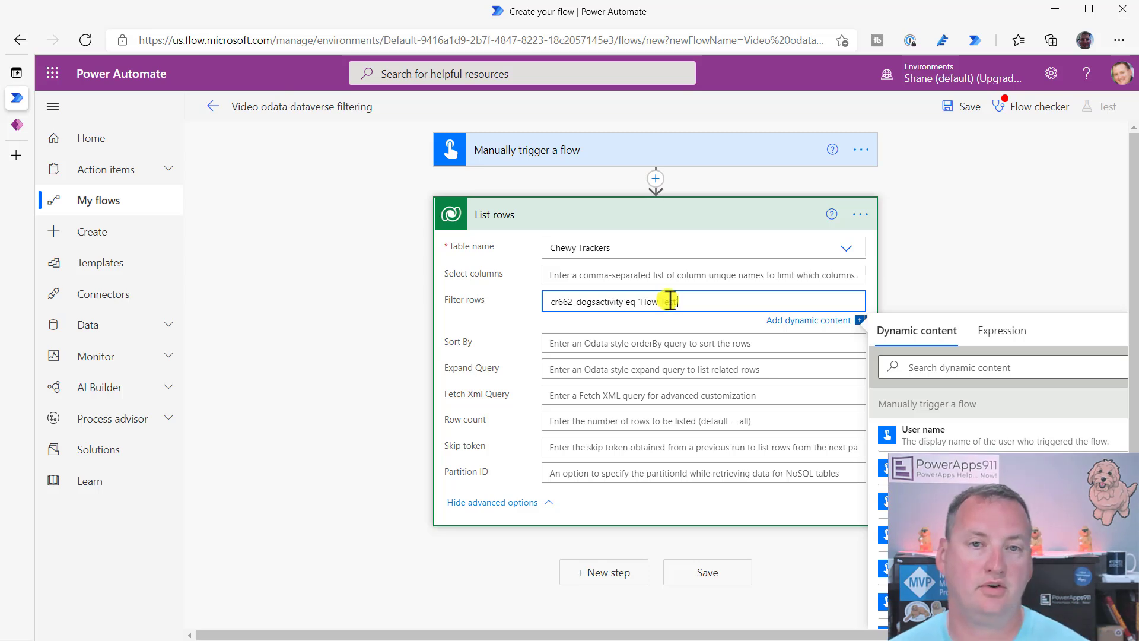
{"action": "type", "text": "'"}
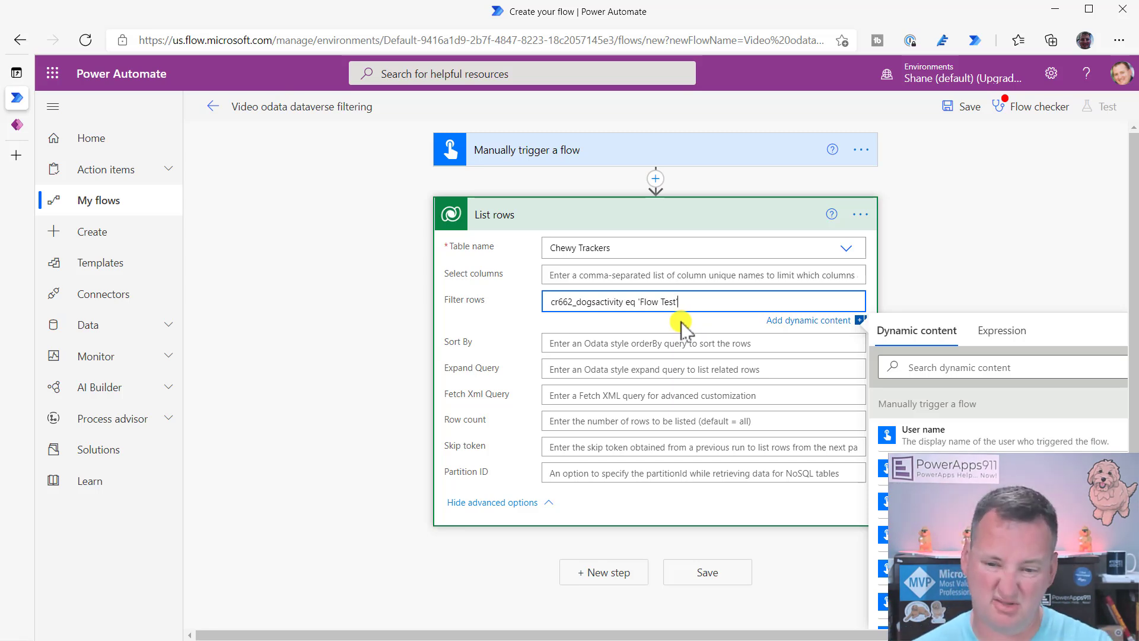
Step: Collapse List rows and add a Compose action after it
{"action": "left_click", "coordinate": [663, 222]}
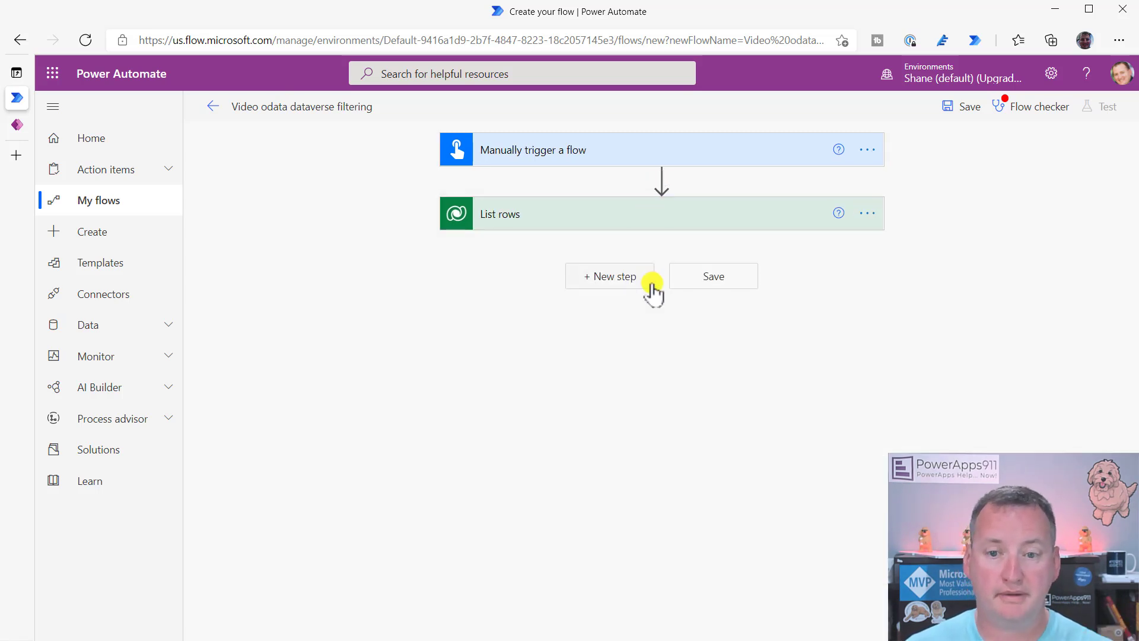
{"action": "left_click", "coordinate": [629, 284]}
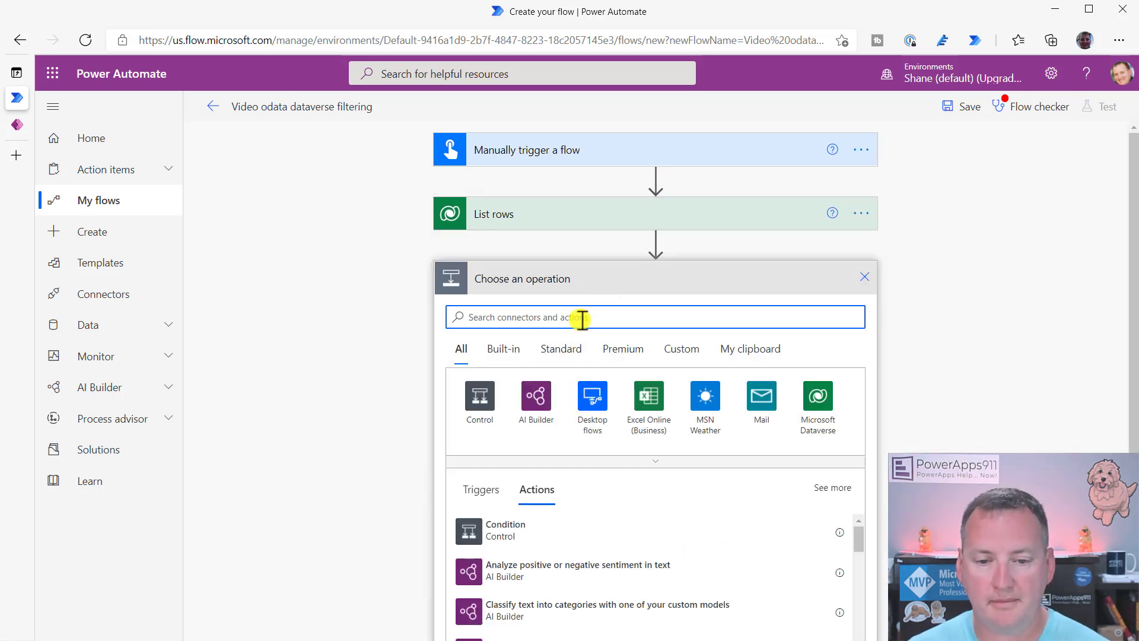
{"action": "type", "text": "compose"}
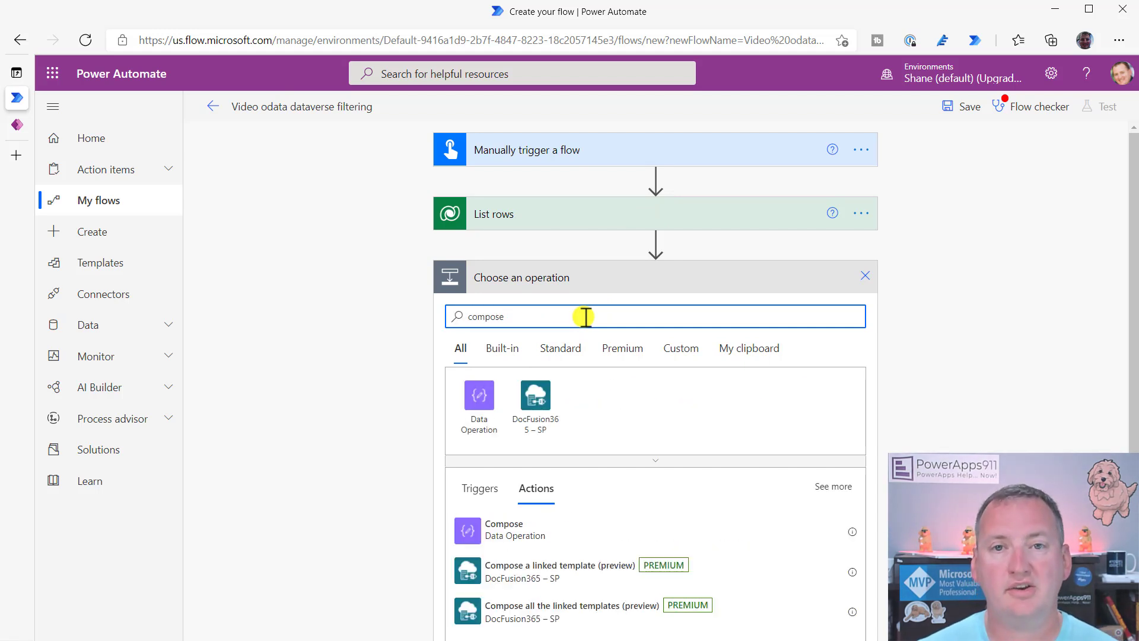
{"action": "left_click", "coordinate": [535, 534]}
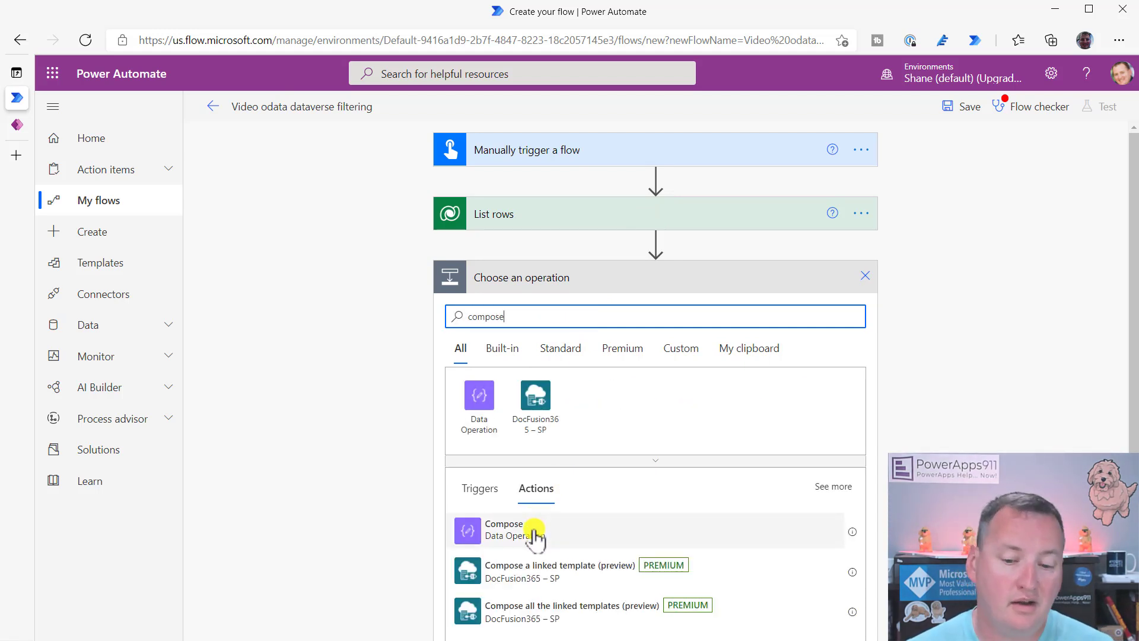
Step: Set the Compose input to a length() expression over the List rows value
{"action": "left_click", "coordinate": [585, 310]}
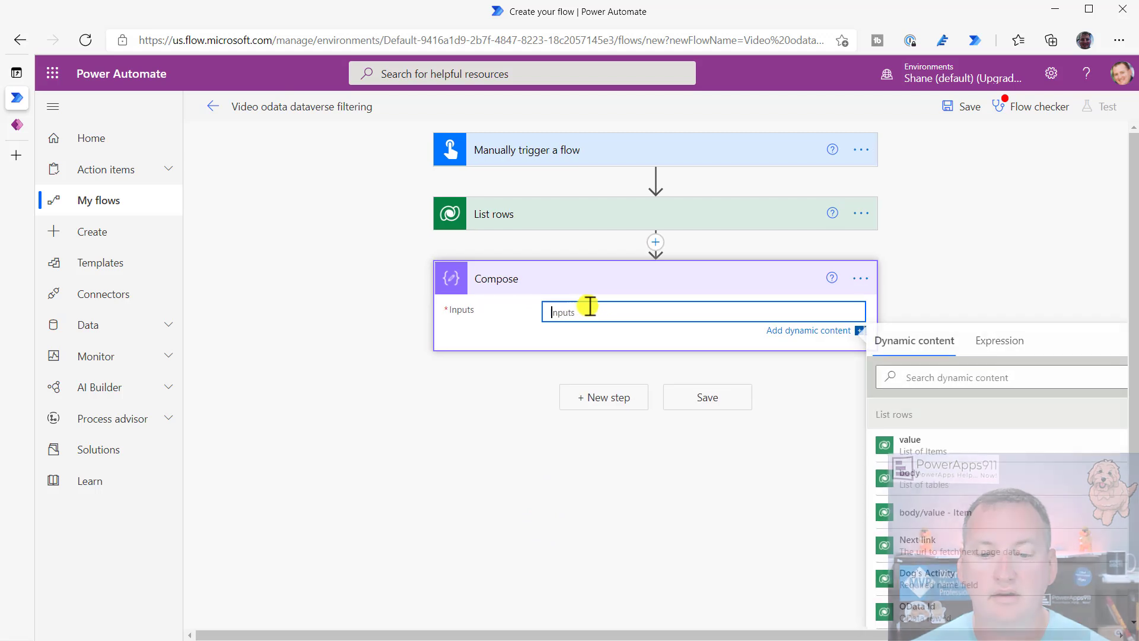
{"action": "left_click", "coordinate": [985, 345]}
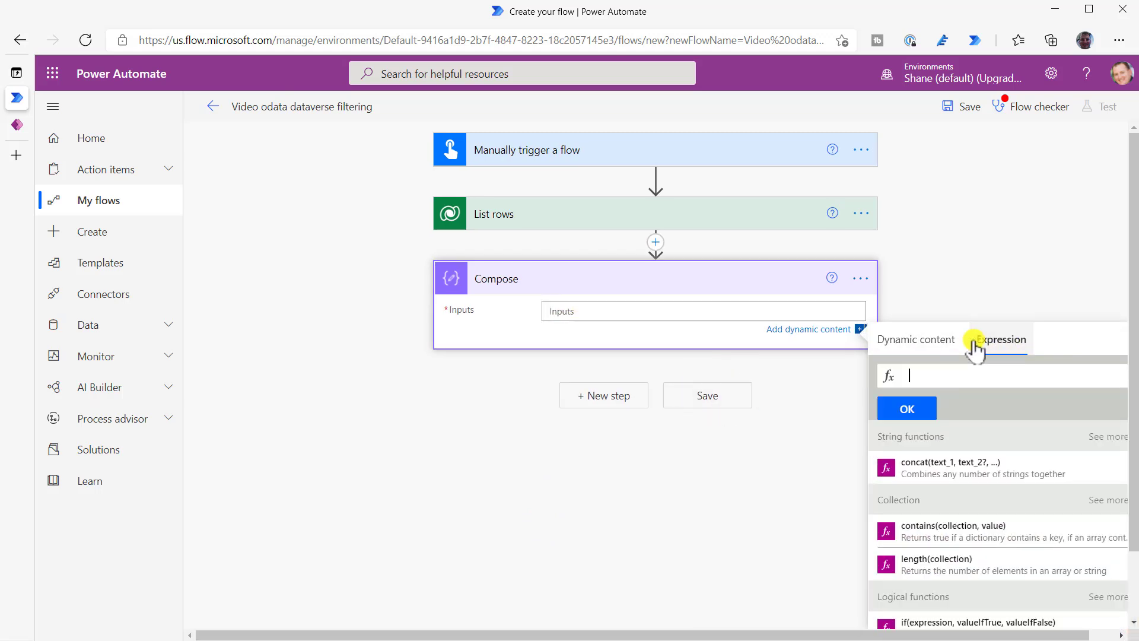
{"action": "type", "text": "leng"}
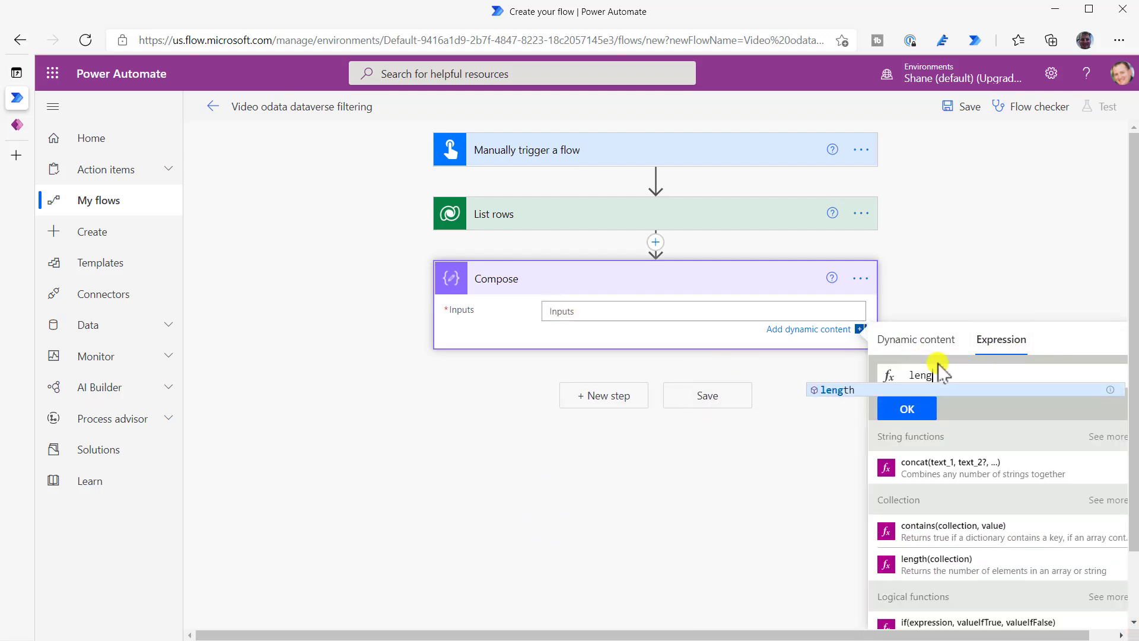
{"action": "left_click", "coordinate": [830, 390]}
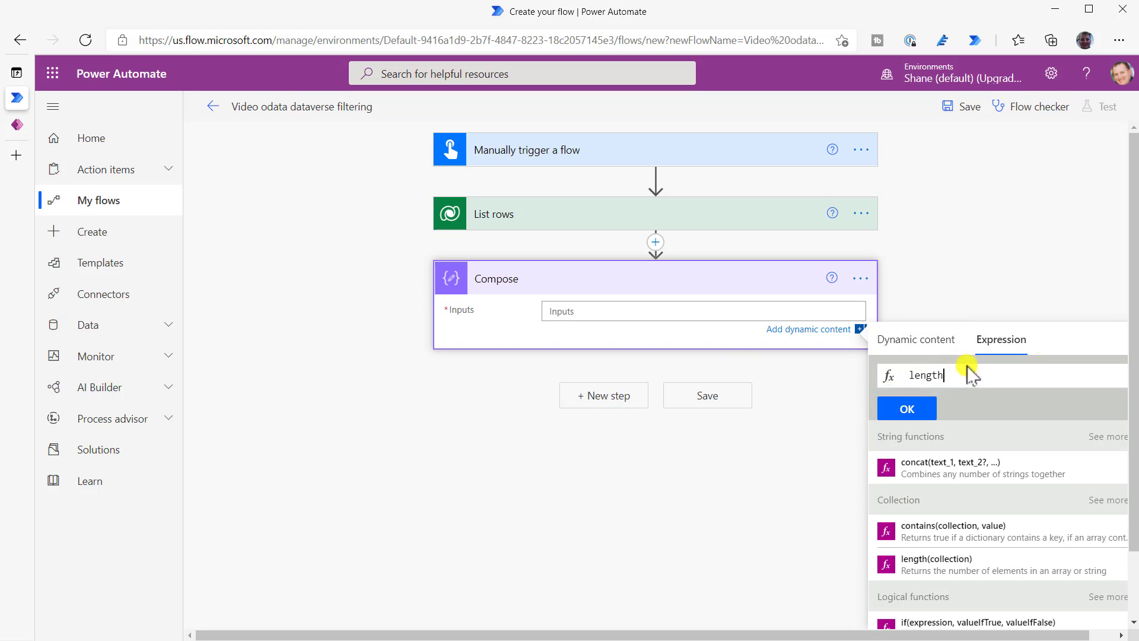
{"action": "type", "text": "("}
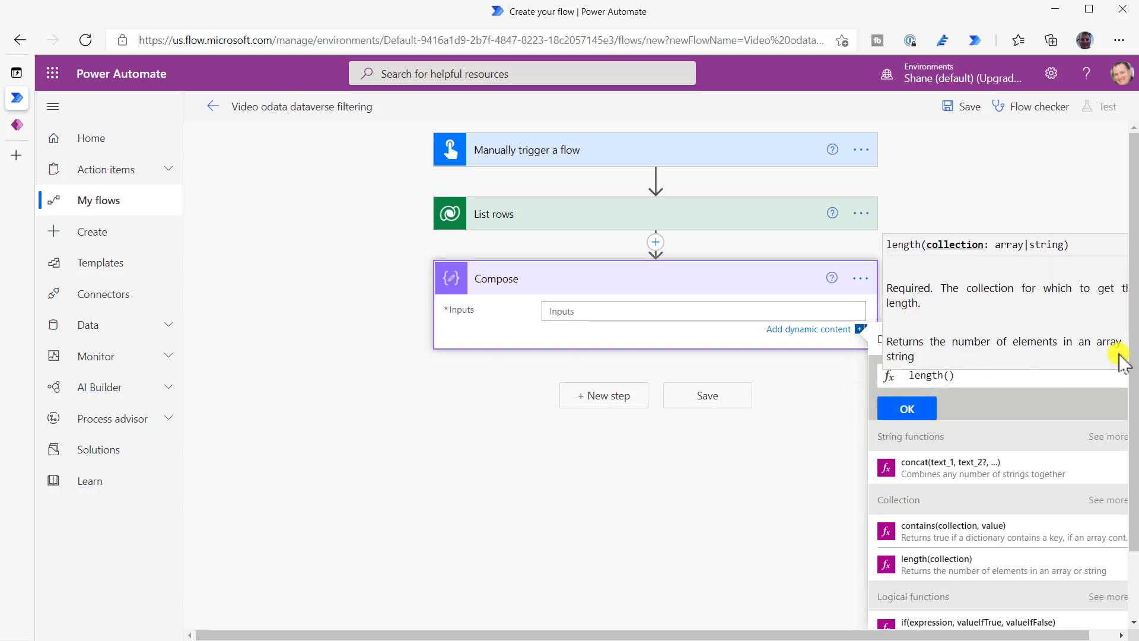
{"action": "left_click", "coordinate": [920, 376]}
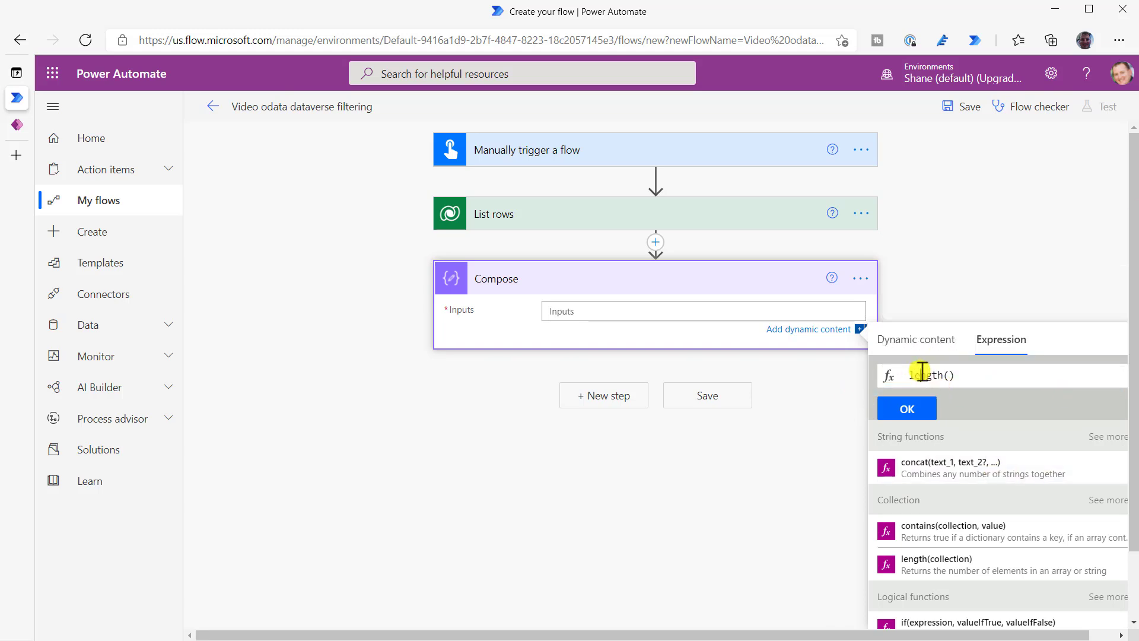
{"action": "left_click", "coordinate": [952, 375]}
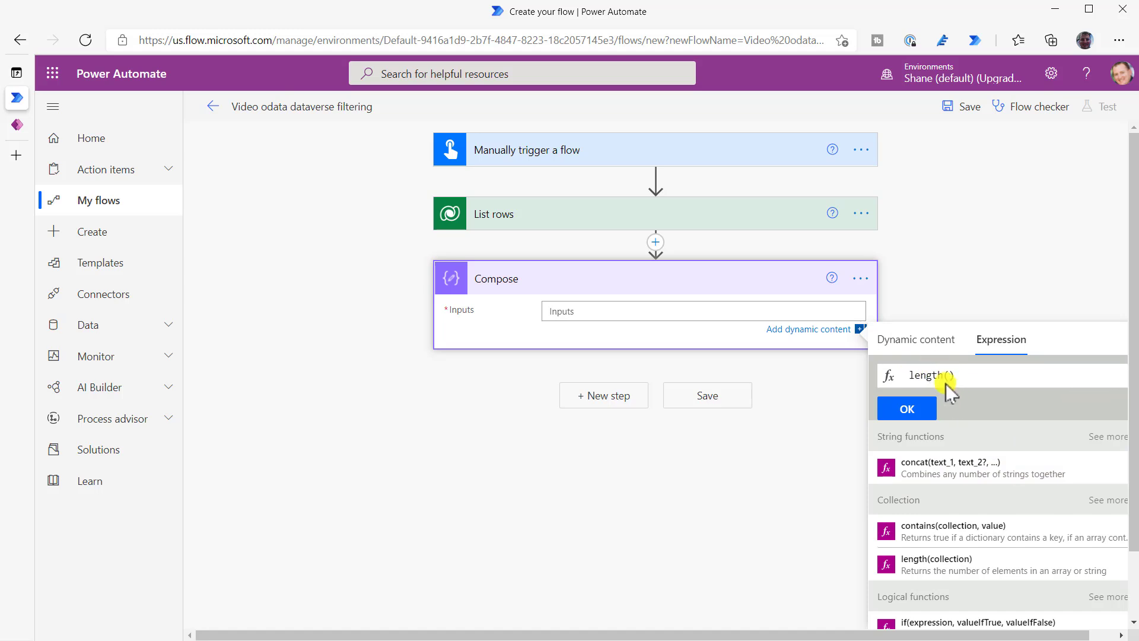
{"action": "left_click", "coordinate": [944, 344]}
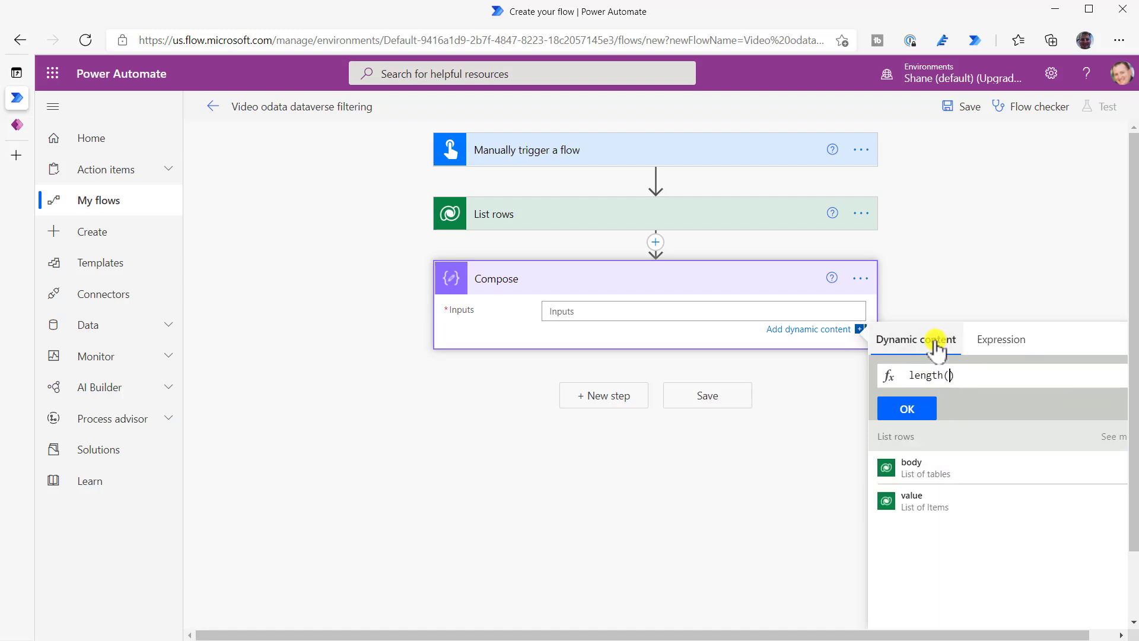
{"action": "left_click", "coordinate": [939, 508]}
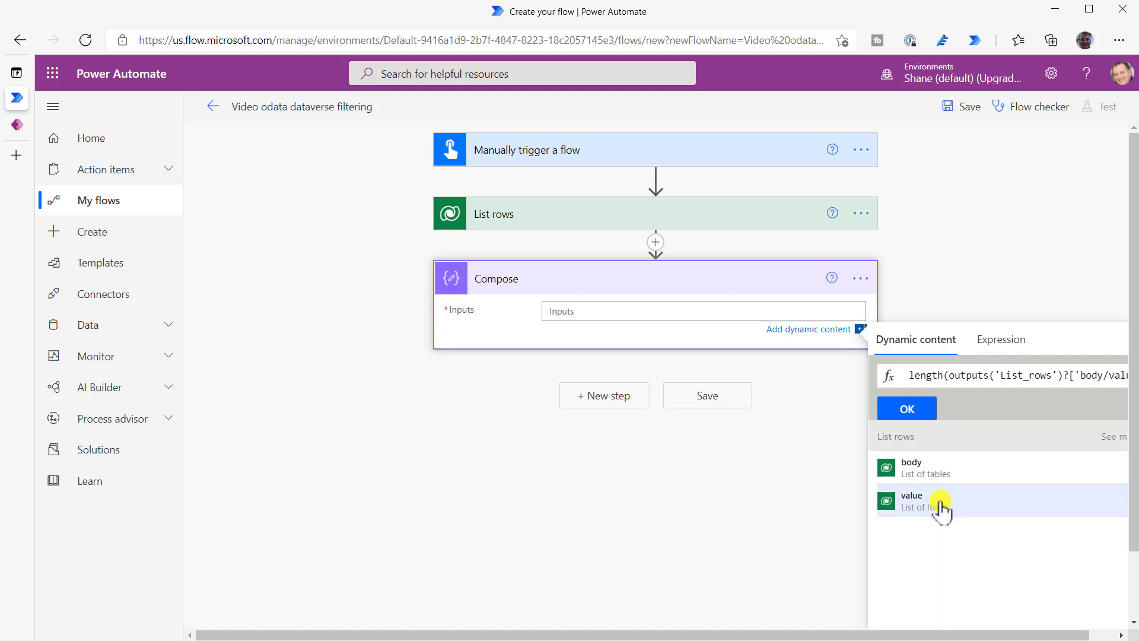
{"action": "left_click", "coordinate": [910, 408]}
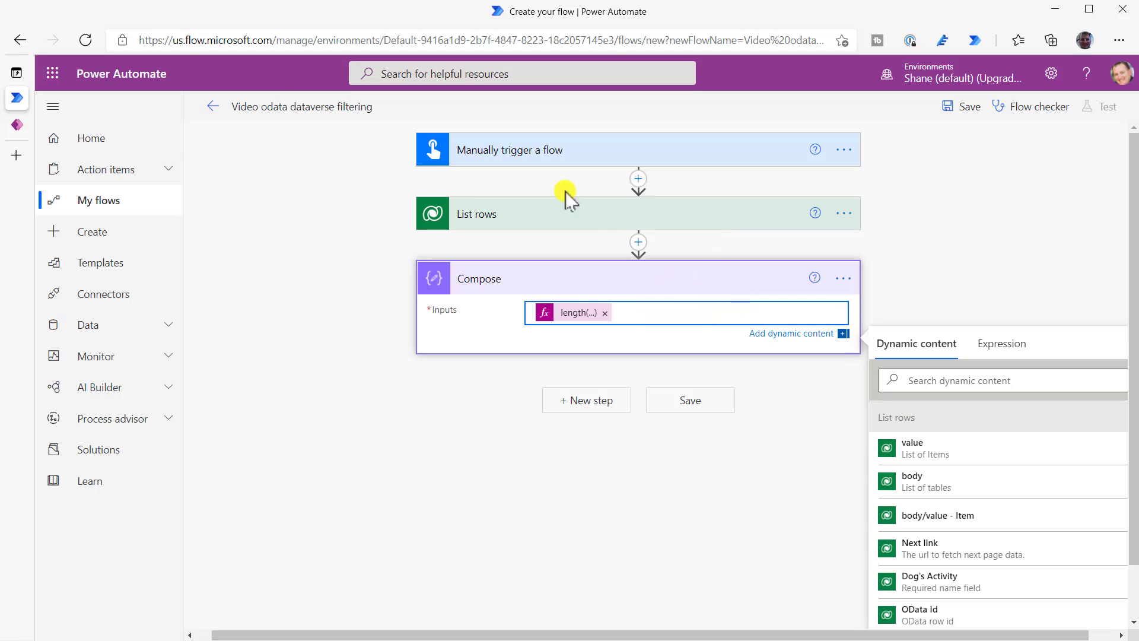
Step: Save the flow and run a manually triggered test
{"action": "left_click", "coordinate": [958, 113]}
{"action": "left_click", "coordinate": [1105, 110]}
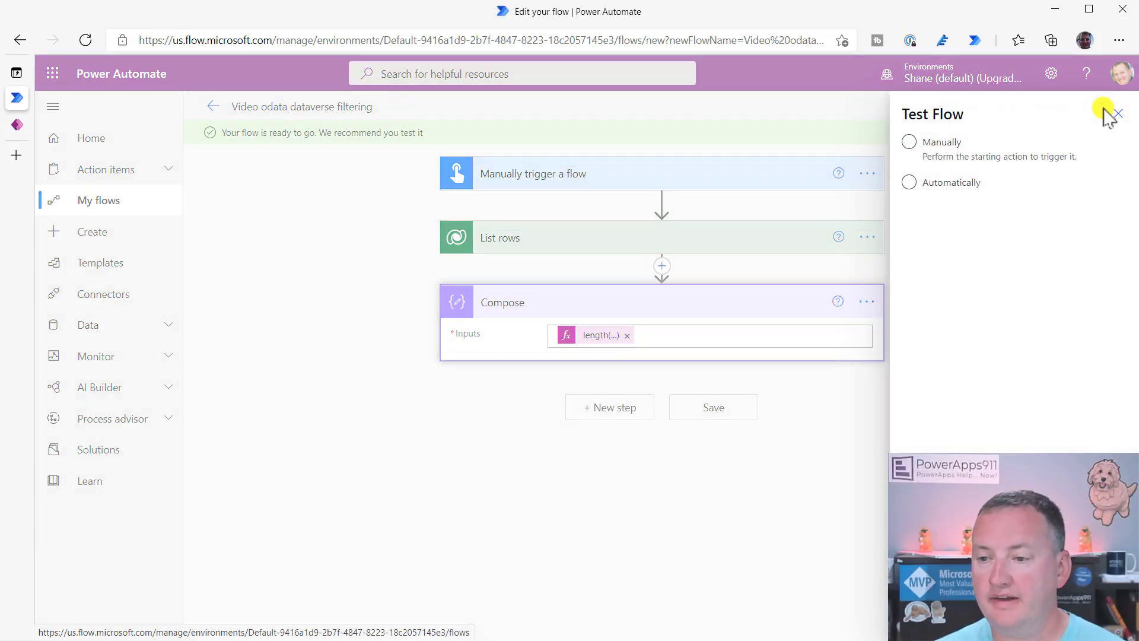
{"action": "left_click", "coordinate": [939, 144]}
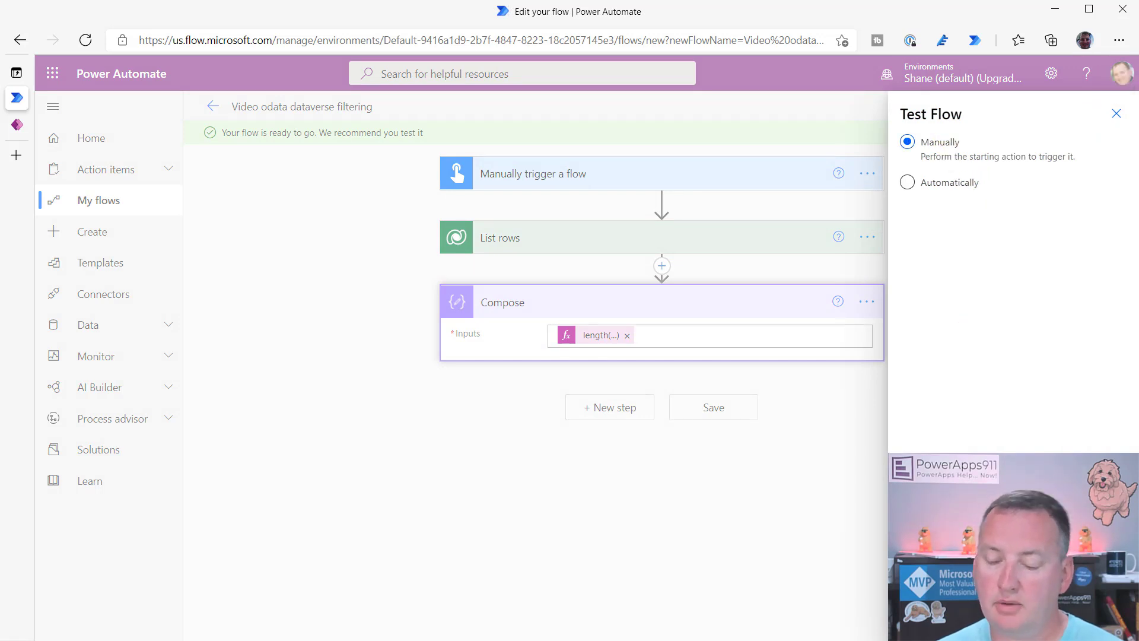
{"action": "left_click", "coordinate": [917, 617]}
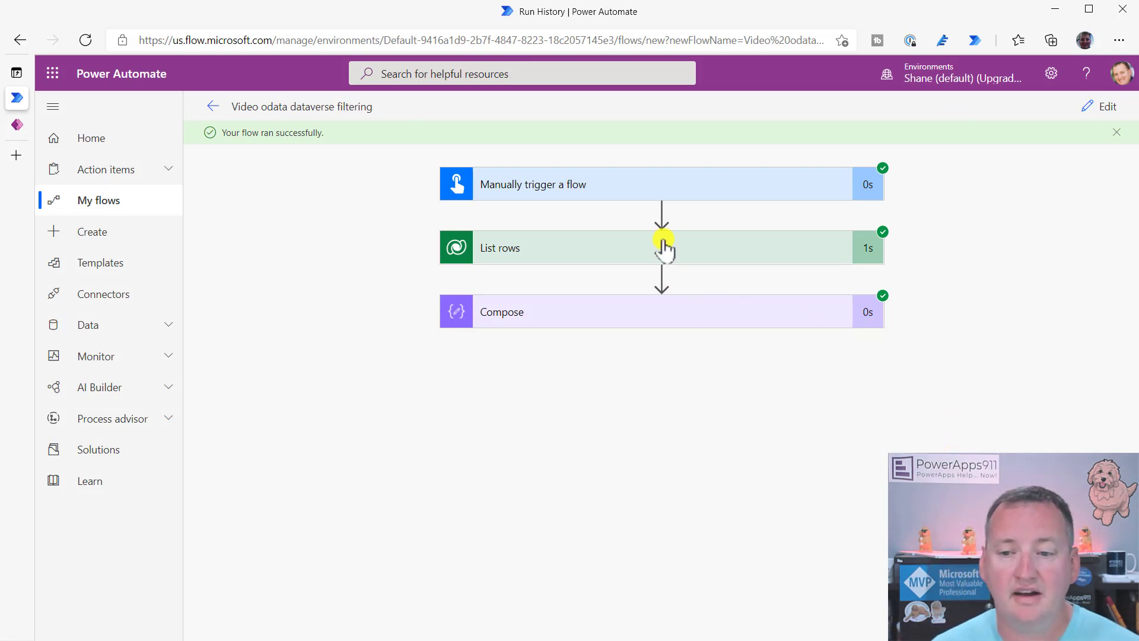
Step: Check the Compose output of 4, then view the Chewy Tracker column list in Power Apps
{"action": "left_click", "coordinate": [643, 325]}
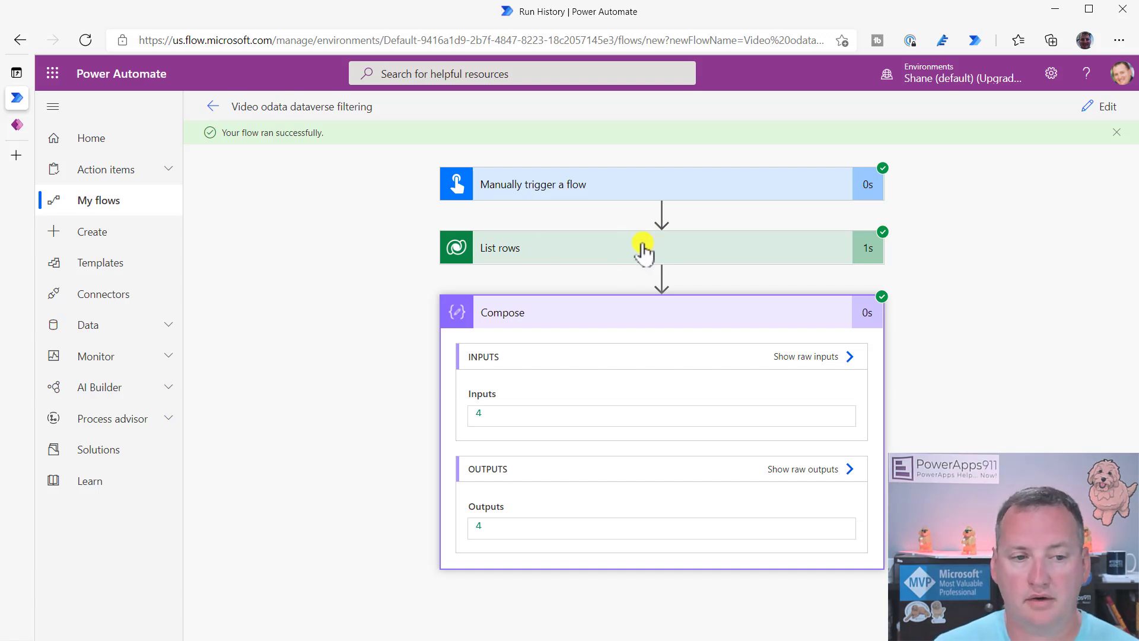
{"action": "left_click", "coordinate": [16, 125]}
{"action": "scroll", "coordinate": [428, 330], "scroll_direction": "down", "scroll_amount": 4}
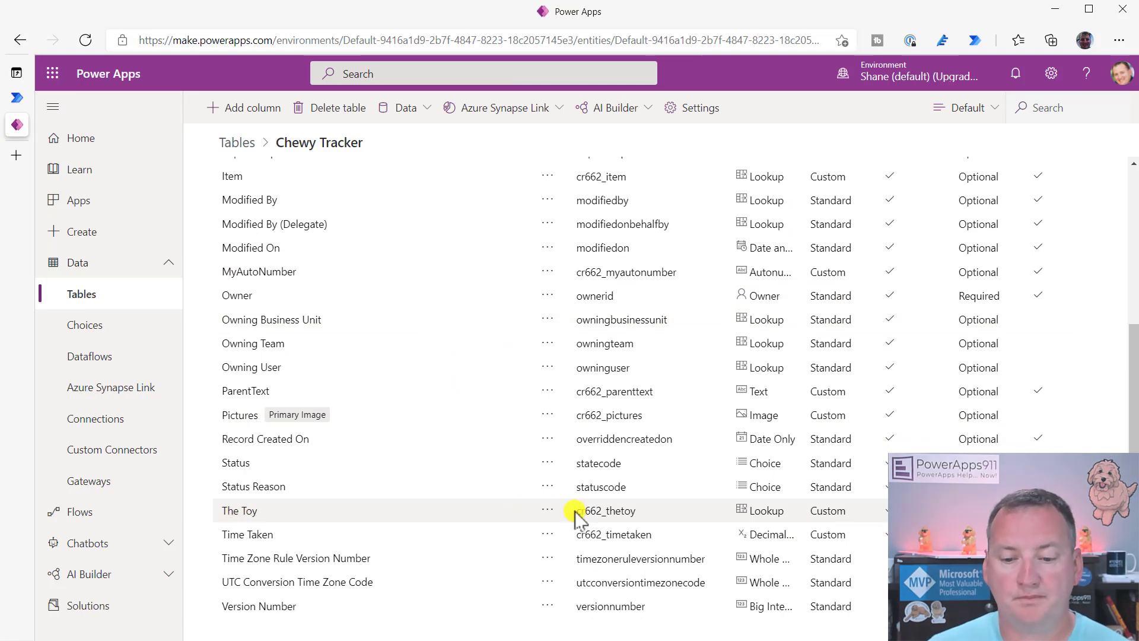
Step: Highlight The Toy column's logical name cr662_thetoy, then go back to the flow run
{"action": "left_click_drag", "start_coordinate": [580, 511], "coordinate": [638, 518]}
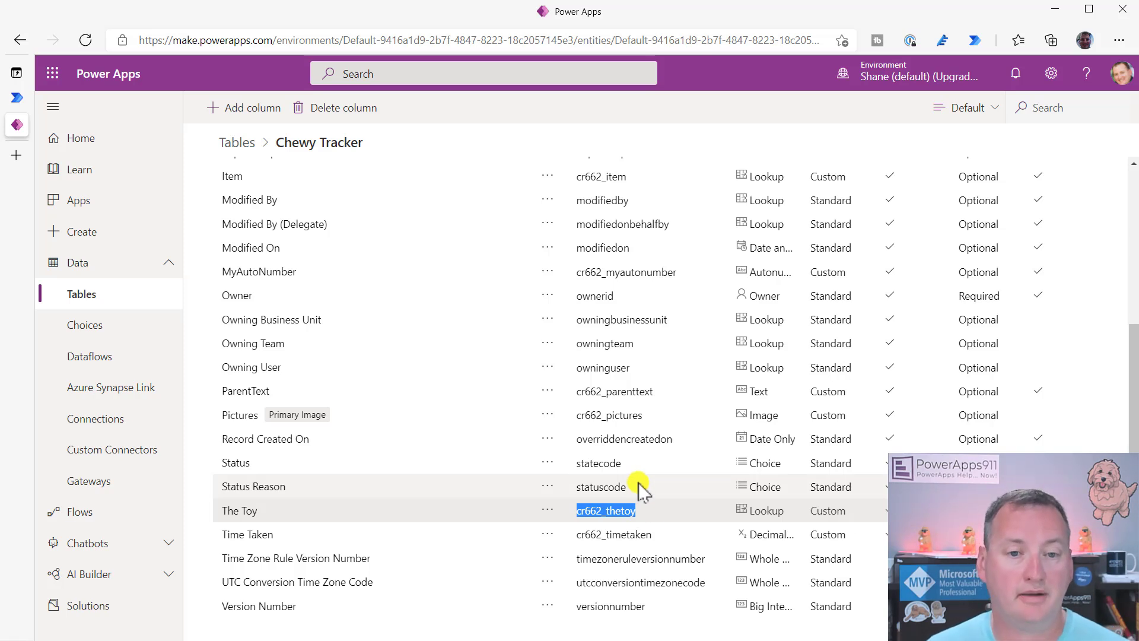
{"action": "left_click", "coordinate": [17, 98]}
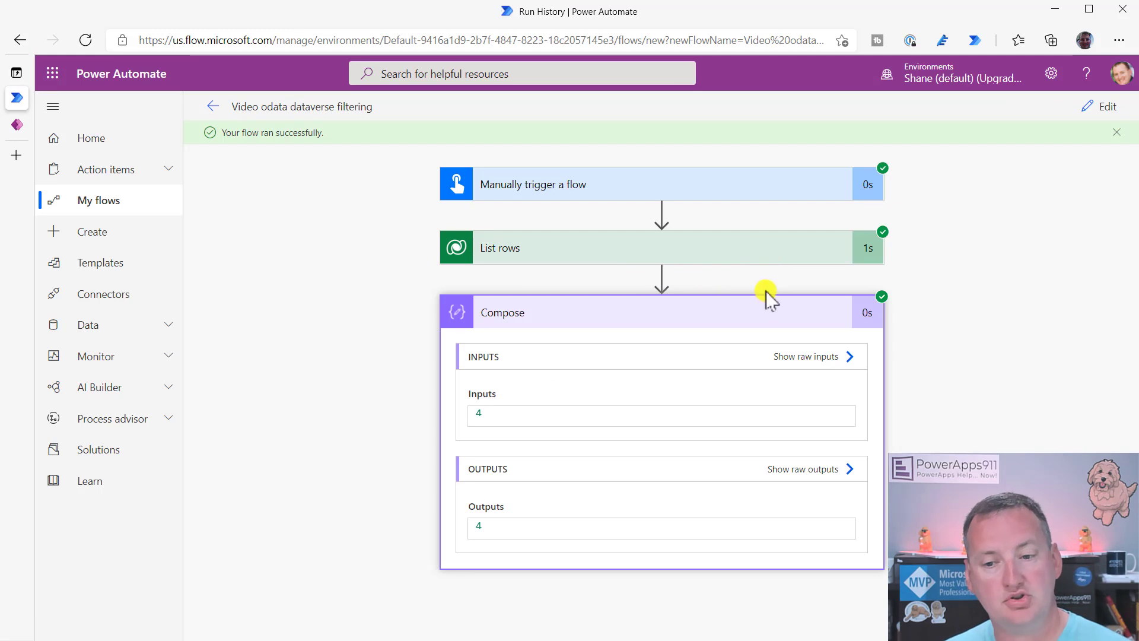
Step: Collapse the Compose result and expand the List rows run details showing the Chewy Trackers table
{"action": "left_click", "coordinate": [750, 317]}
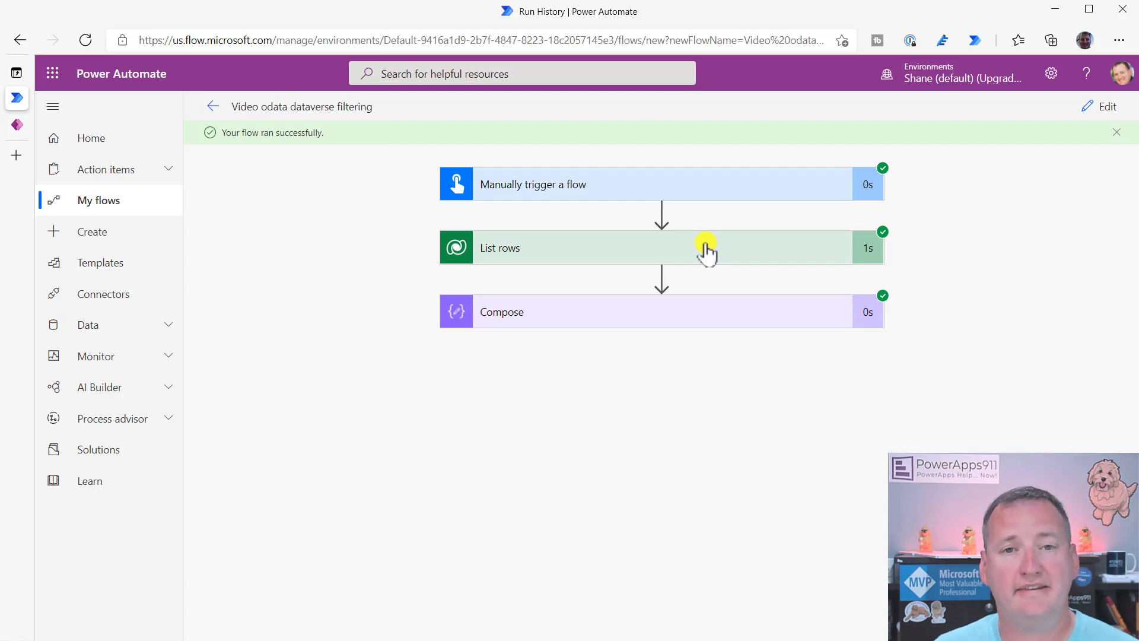
{"action": "left_click", "coordinate": [597, 255]}
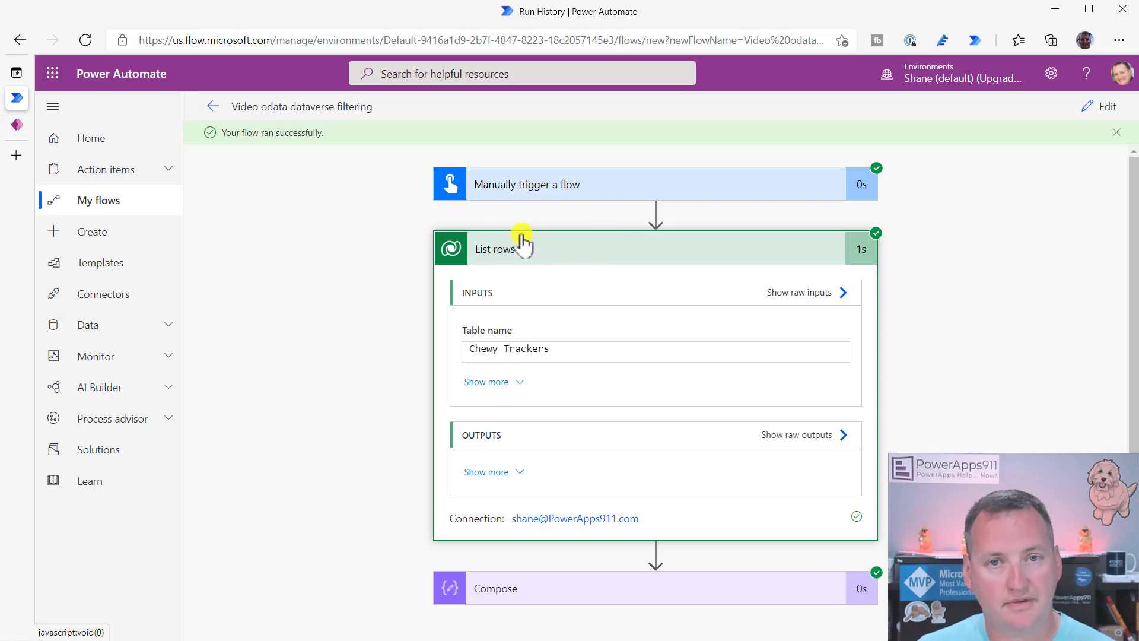
Step: Show the List rows raw outputs from the successful run
{"action": "left_click", "coordinate": [798, 436]}
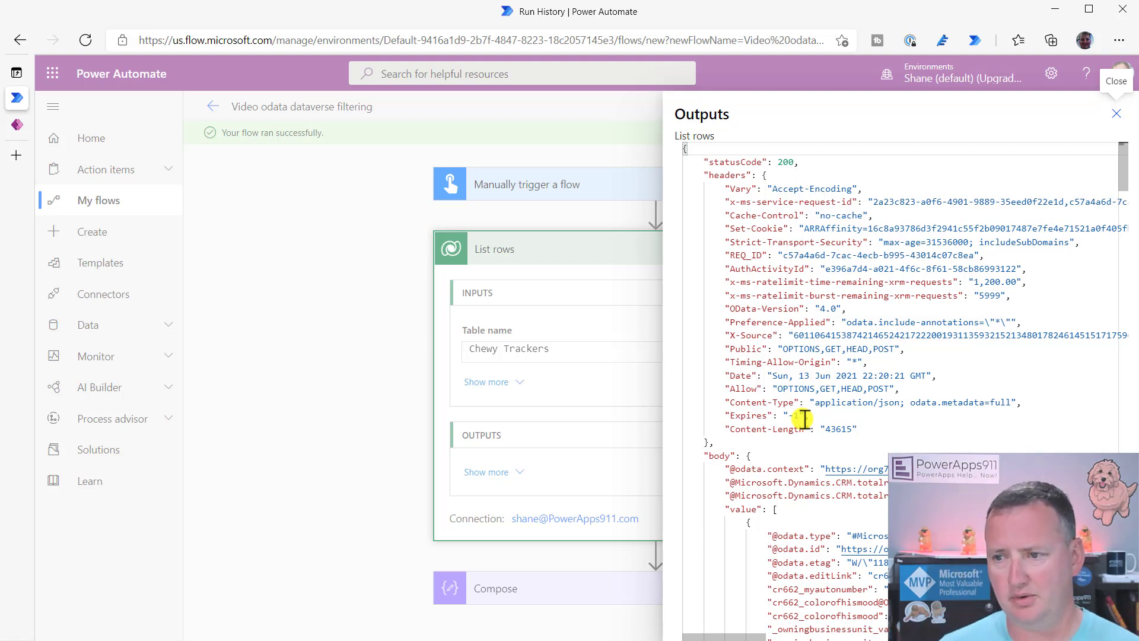
{"action": "key", "text": "ctrl+f"}
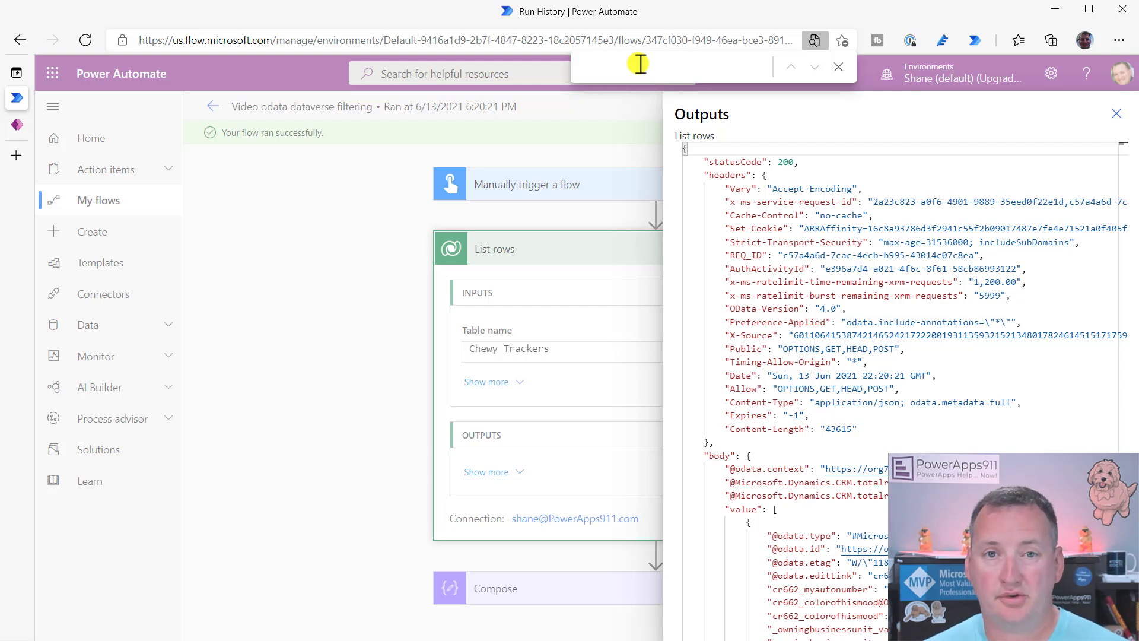
{"action": "left_click", "coordinate": [838, 67]}
Step: Search the raw JSON for 'penq', then close the search box and the Outputs panel
{"action": "left_click", "coordinate": [925, 176]}
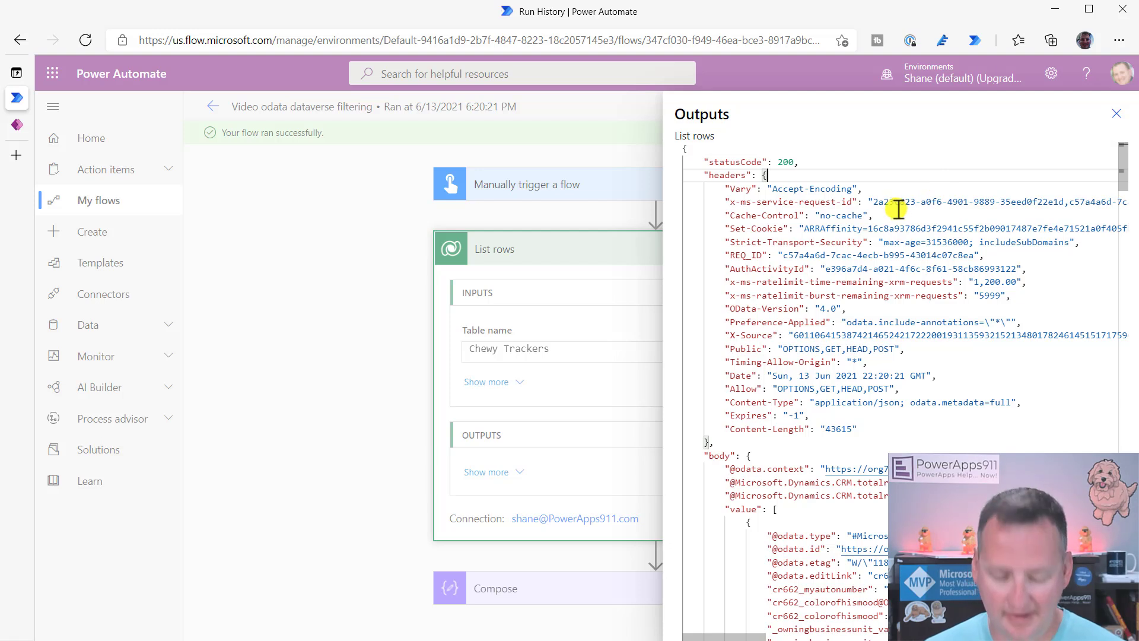
{"action": "key", "text": "ctrl+f"}
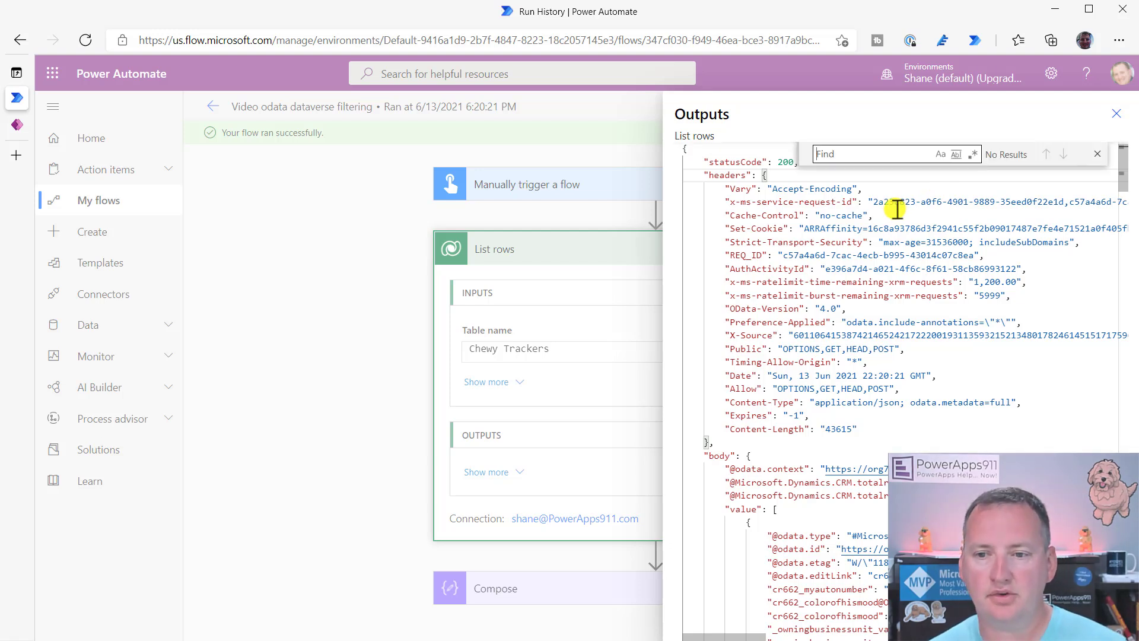
{"action": "left_click", "coordinate": [848, 154]}
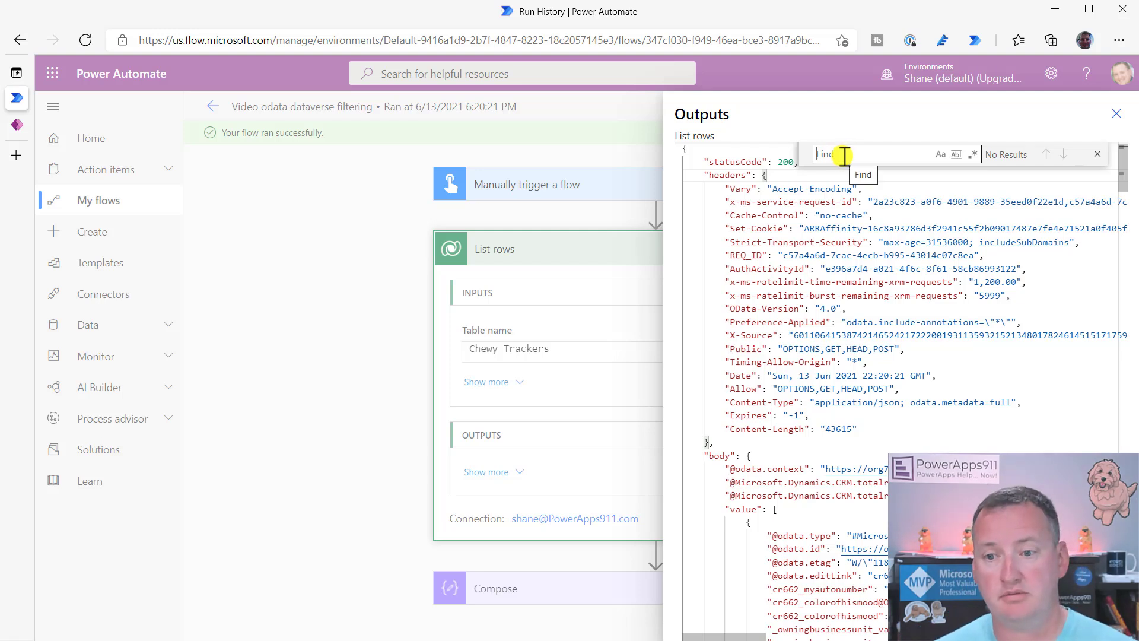
{"action": "type", "text": "pen"}
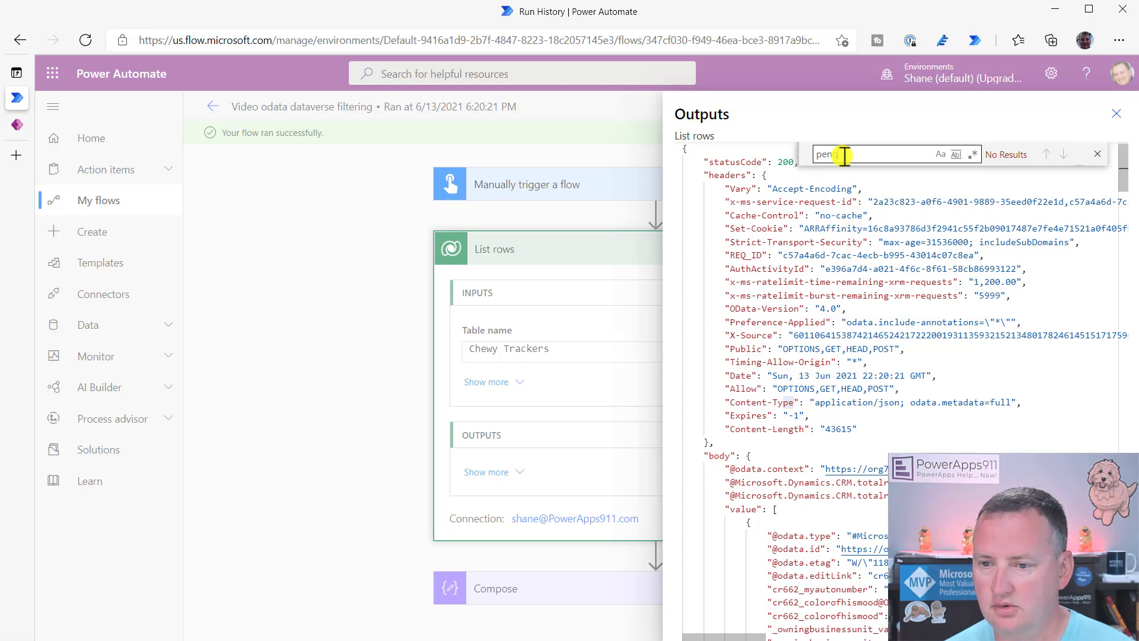
{"action": "type", "text": "q"}
{"action": "scroll", "coordinate": [945, 356], "scroll_direction": "down", "scroll_amount": 5}
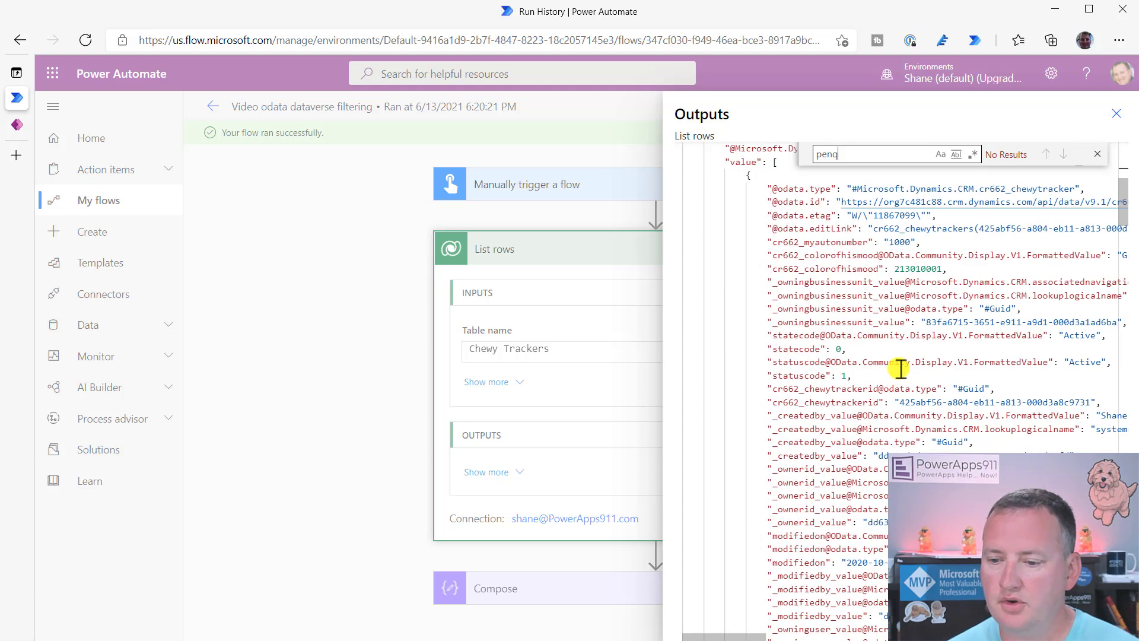
{"action": "scroll", "coordinate": [919, 365], "scroll_direction": "up", "scroll_amount": 5}
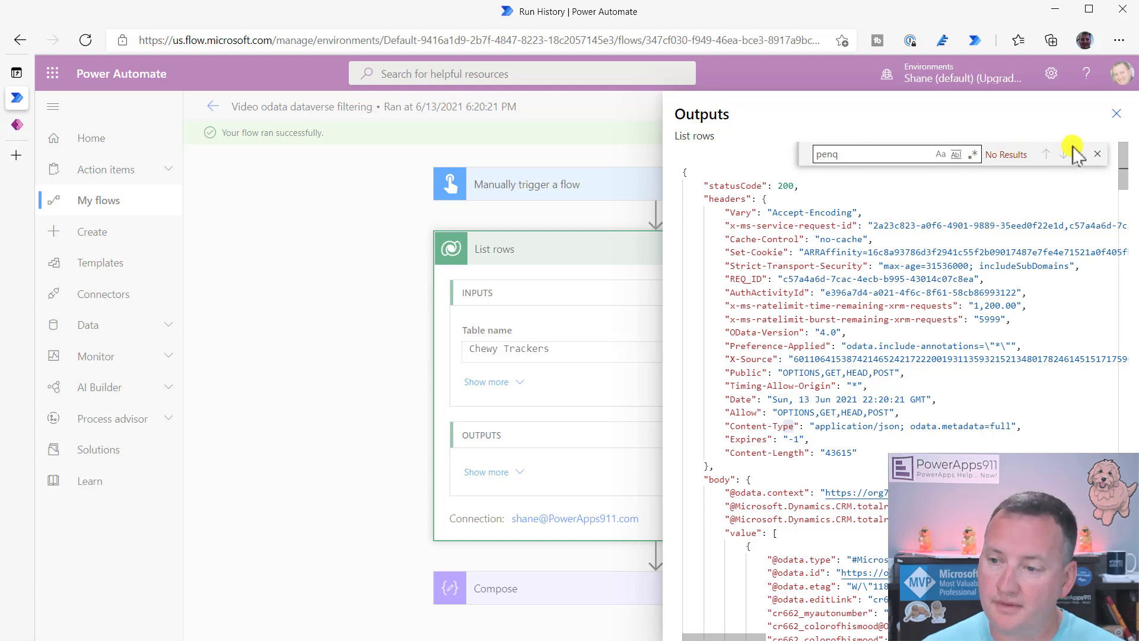
{"action": "left_click", "coordinate": [1097, 156]}
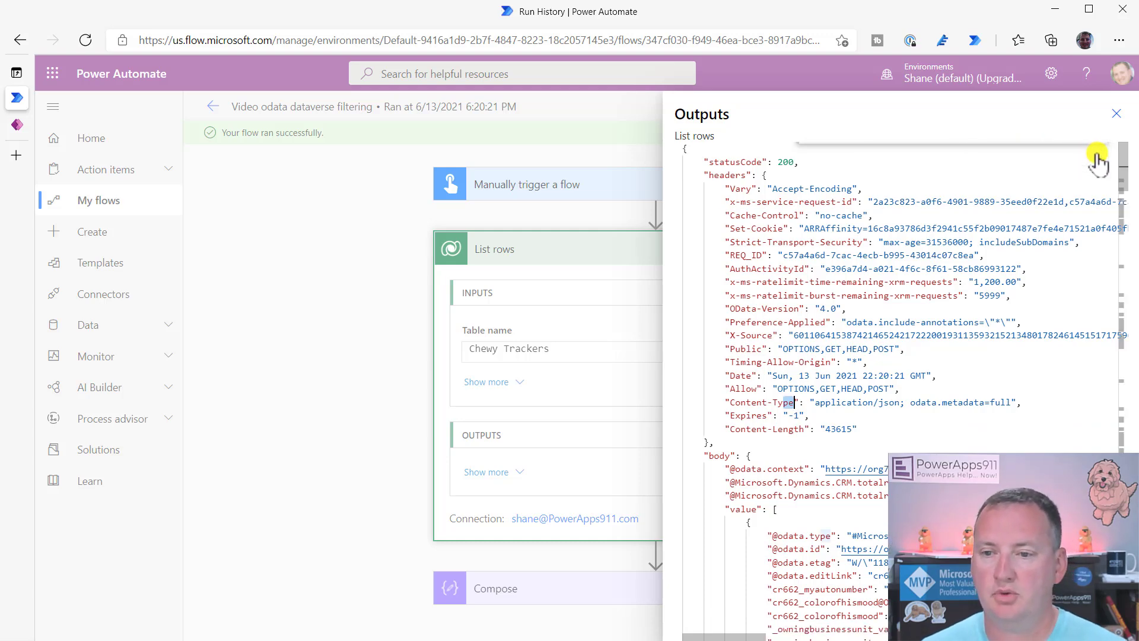
{"action": "left_click", "coordinate": [1117, 116]}
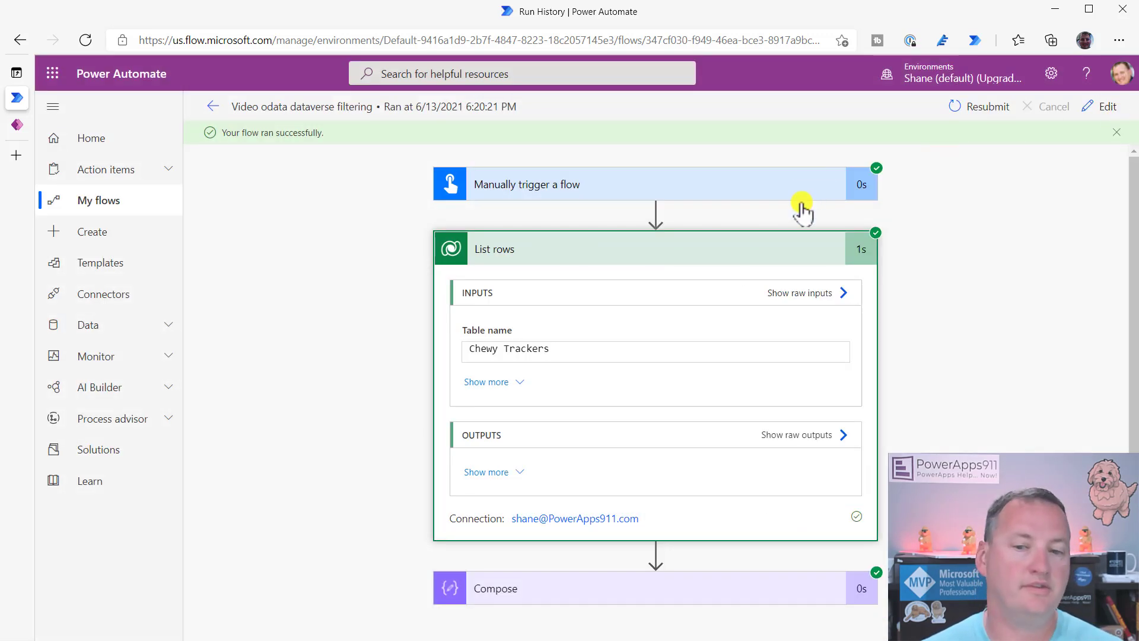
Step: Edit the flow and expand List rows' advanced options to reach the Filter rows box
{"action": "left_click", "coordinate": [1102, 108]}
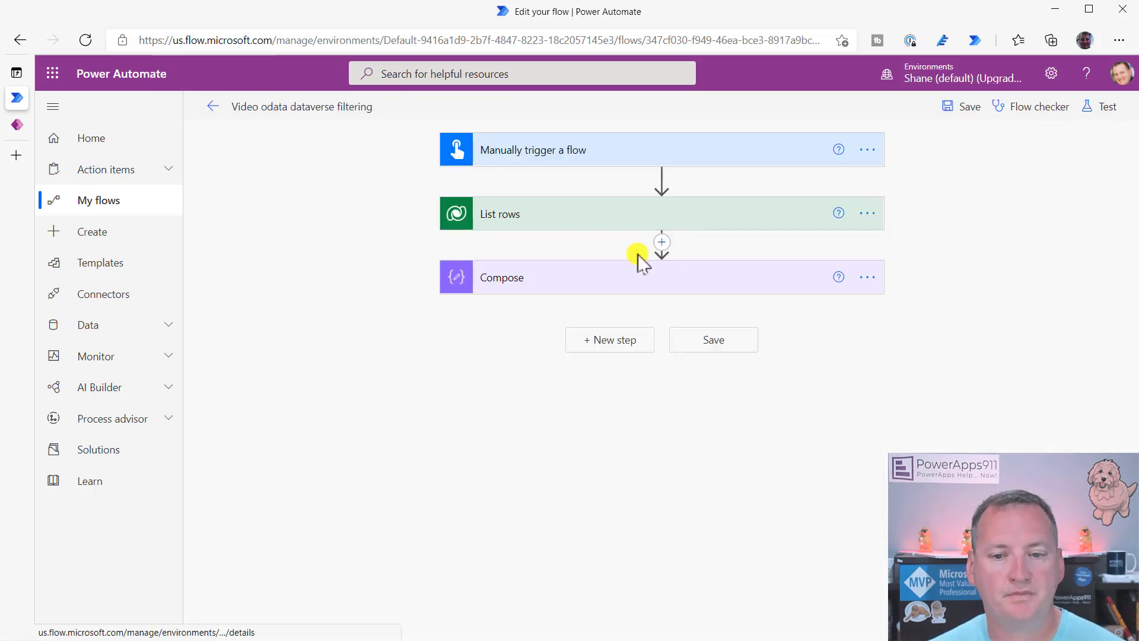
{"action": "left_click", "coordinate": [636, 222]}
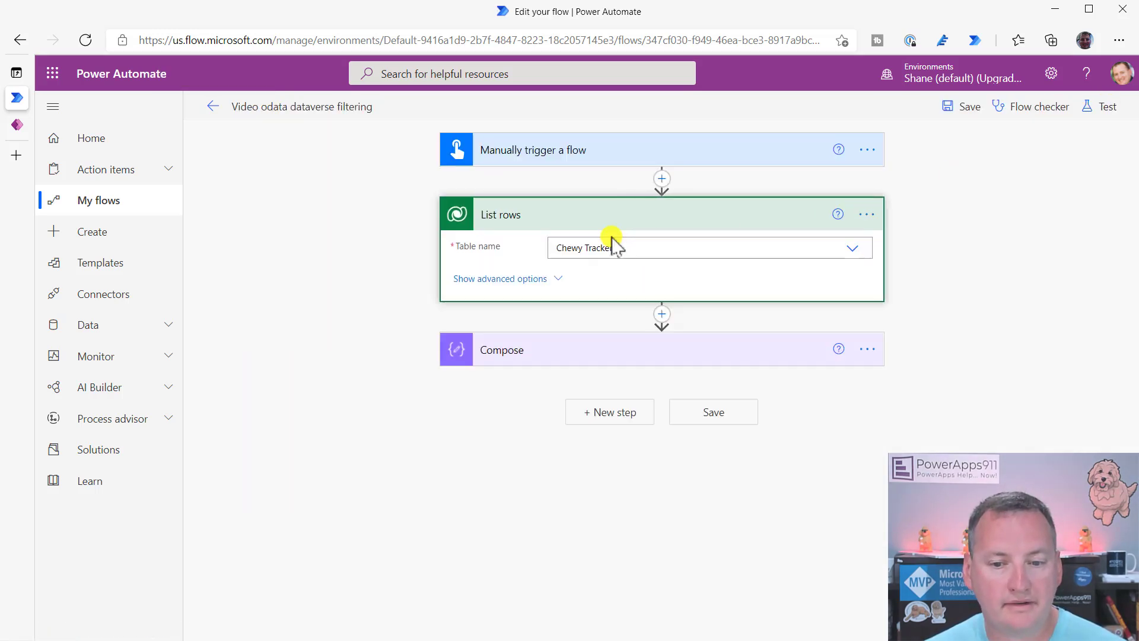
{"action": "left_click", "coordinate": [555, 284]}
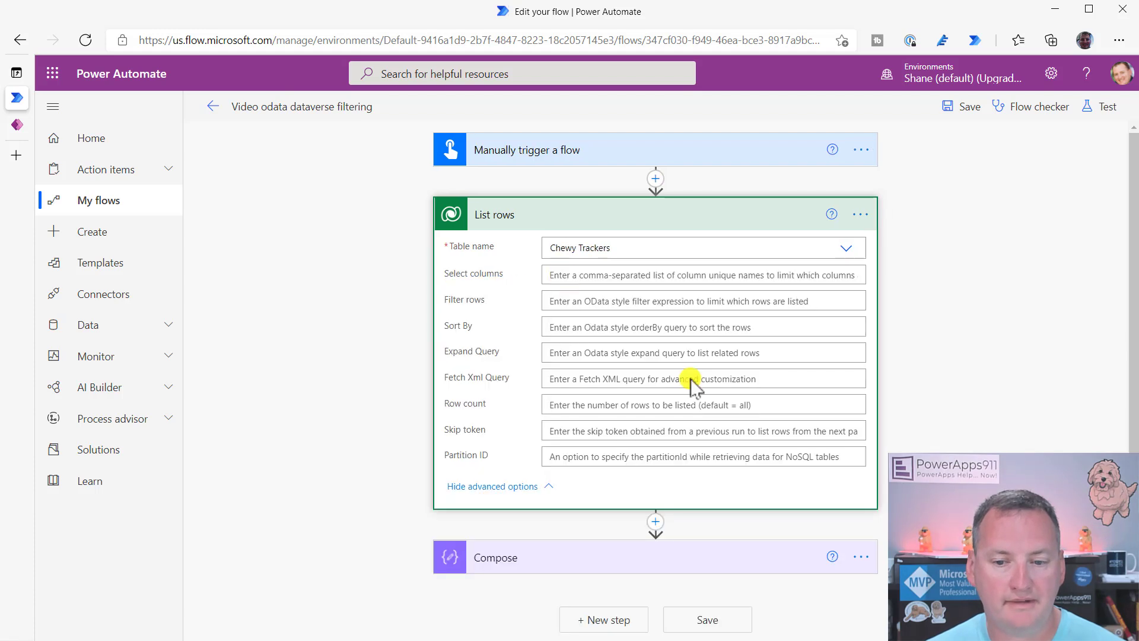
{"action": "left_click", "coordinate": [584, 300]}
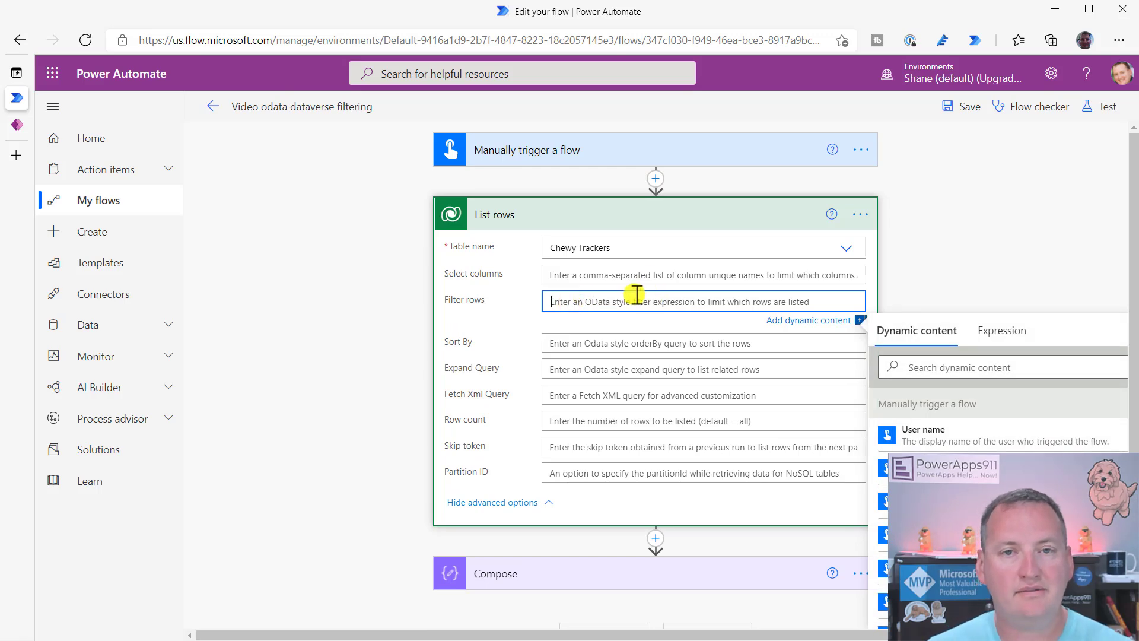
Step: Test the flow automatically, reusing the earlier successful run's trigger
{"action": "left_click", "coordinate": [1102, 113]}
{"action": "left_click", "coordinate": [1102, 113]}
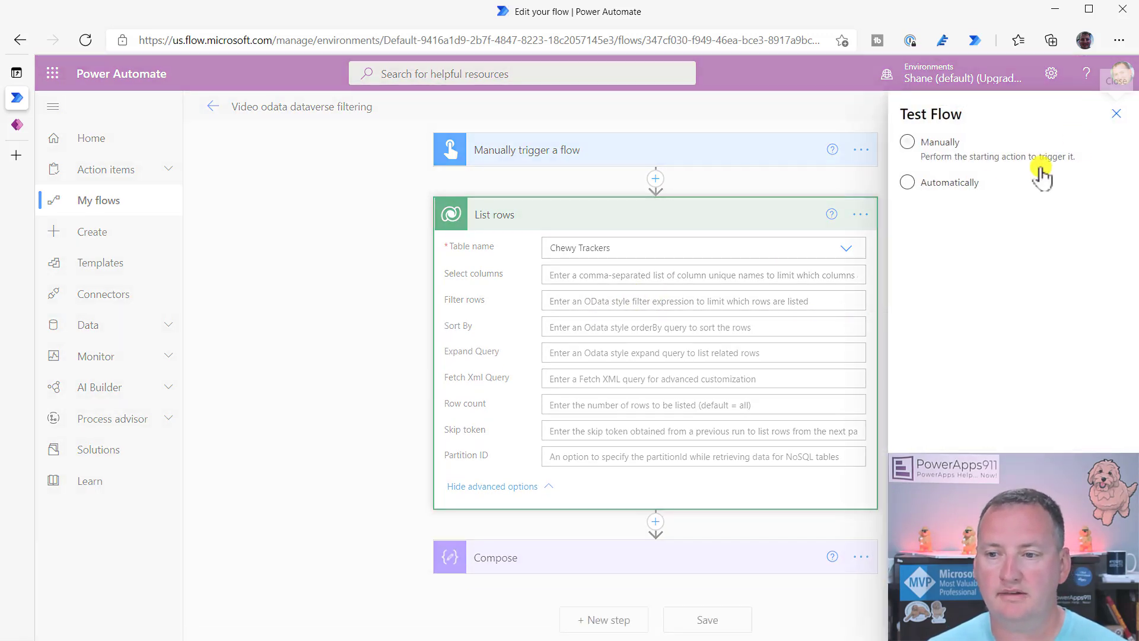
{"action": "left_click", "coordinate": [952, 184]}
{"action": "left_click", "coordinate": [933, 237]}
{"action": "left_click", "coordinate": [919, 620]}
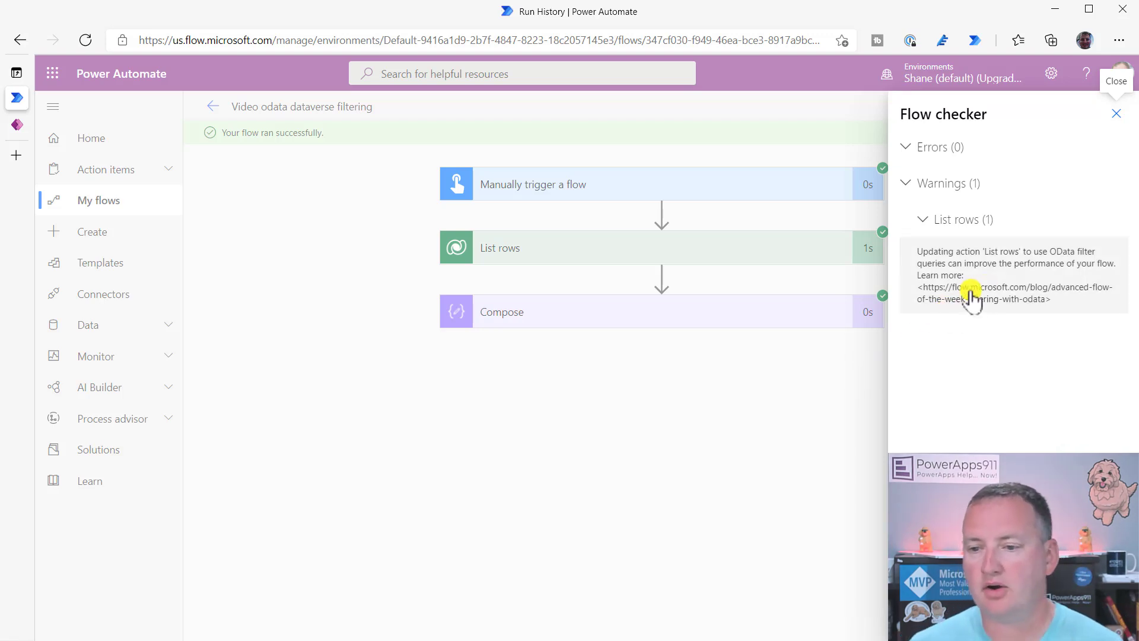
Step: Dismiss the flow checker and expand the Compose and List rows run details to show raw outputs
{"action": "left_click", "coordinate": [1115, 115]}
{"action": "left_click", "coordinate": [622, 323]}
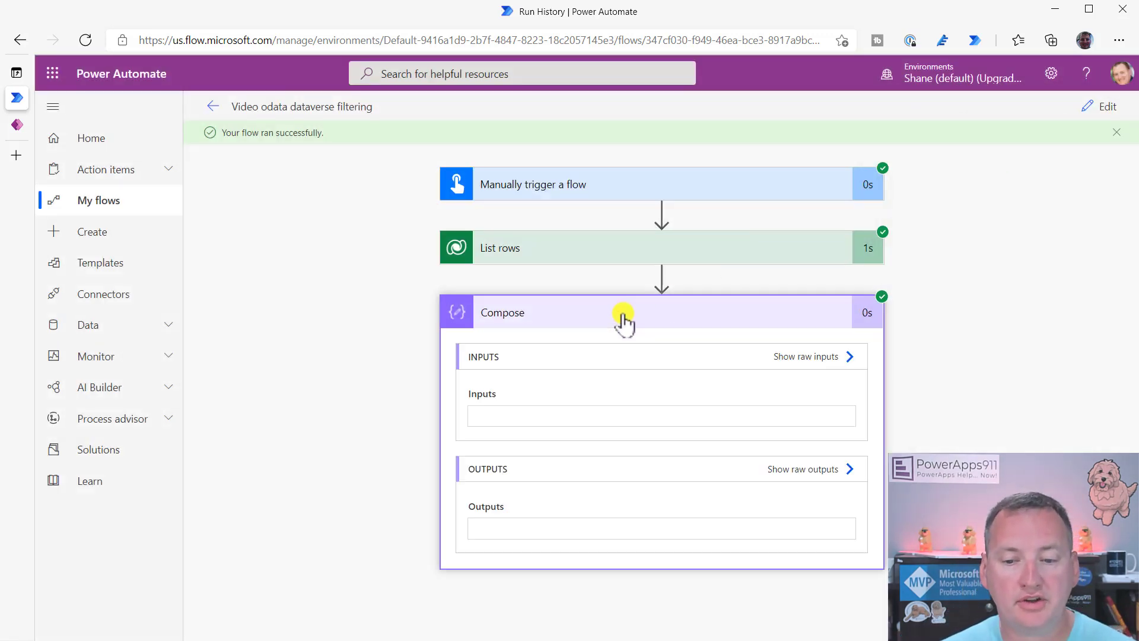
{"action": "left_click", "coordinate": [624, 252]}
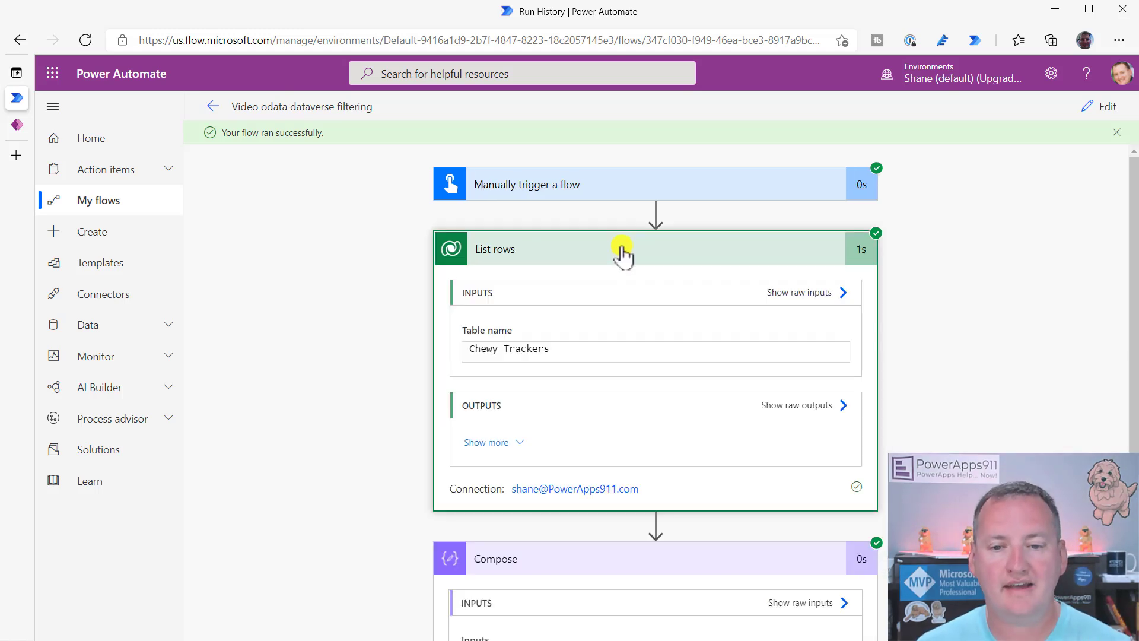
{"action": "left_click", "coordinate": [796, 407]}
{"action": "left_click", "coordinate": [896, 174]}
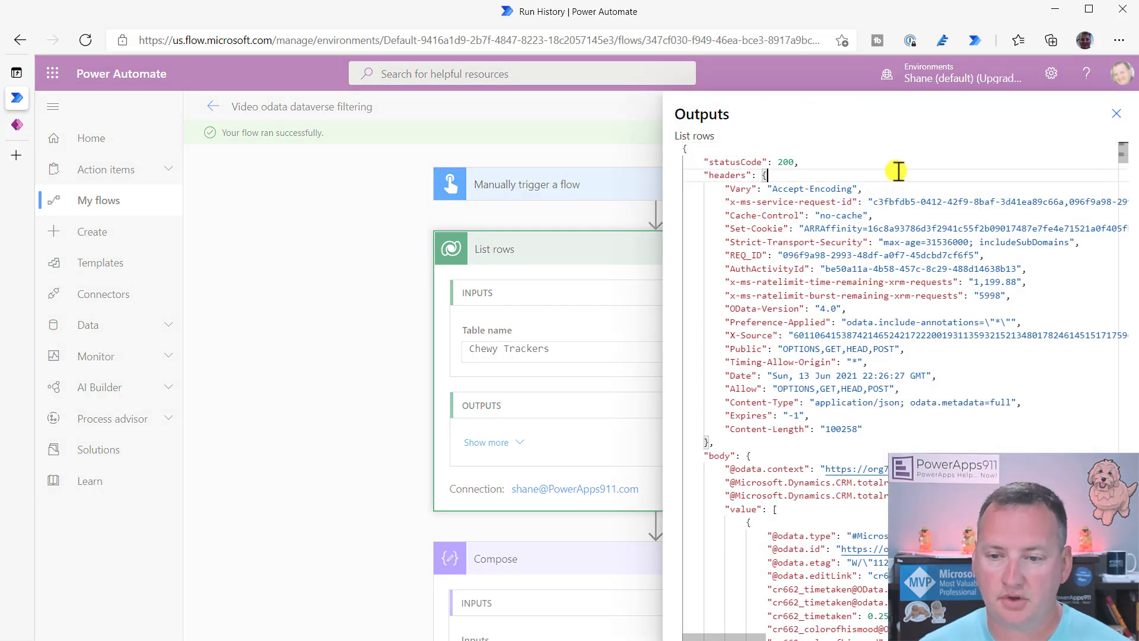
Step: Search the List rows raw outputs for 'pen' to locate the Penguin toy entry
{"action": "key", "text": "ctrl+f"}
{"action": "type", "text": "pen"}
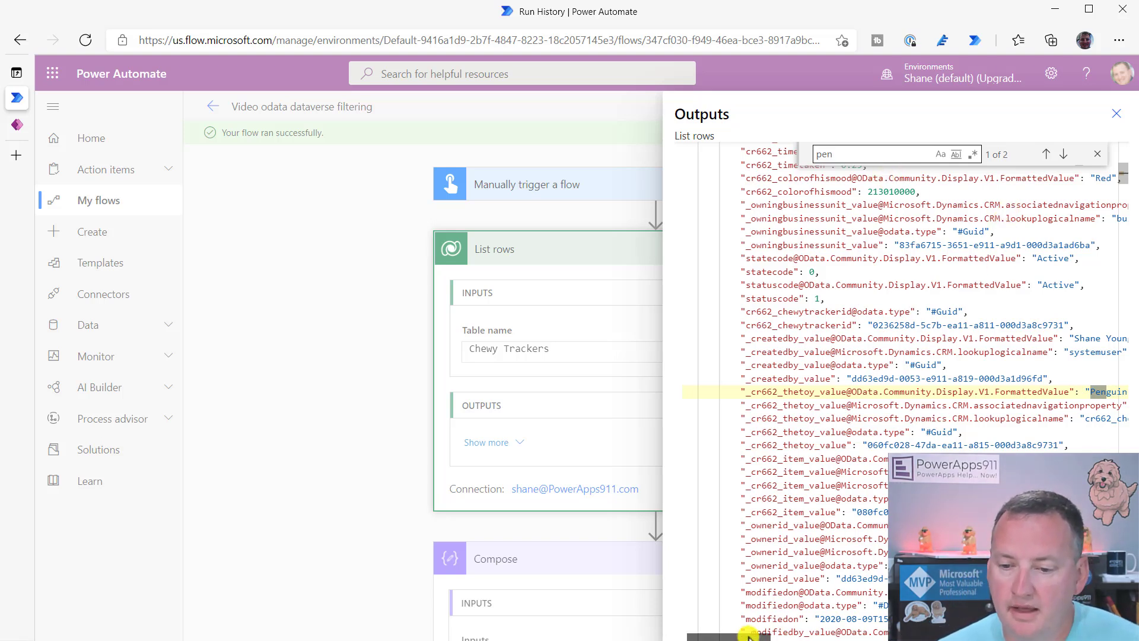
{"action": "left_click_drag", "start_coordinate": [749, 635], "coordinate": [757, 635]}
{"action": "scroll", "coordinate": [791, 439], "scroll_direction": "down", "scroll_amount": 4}
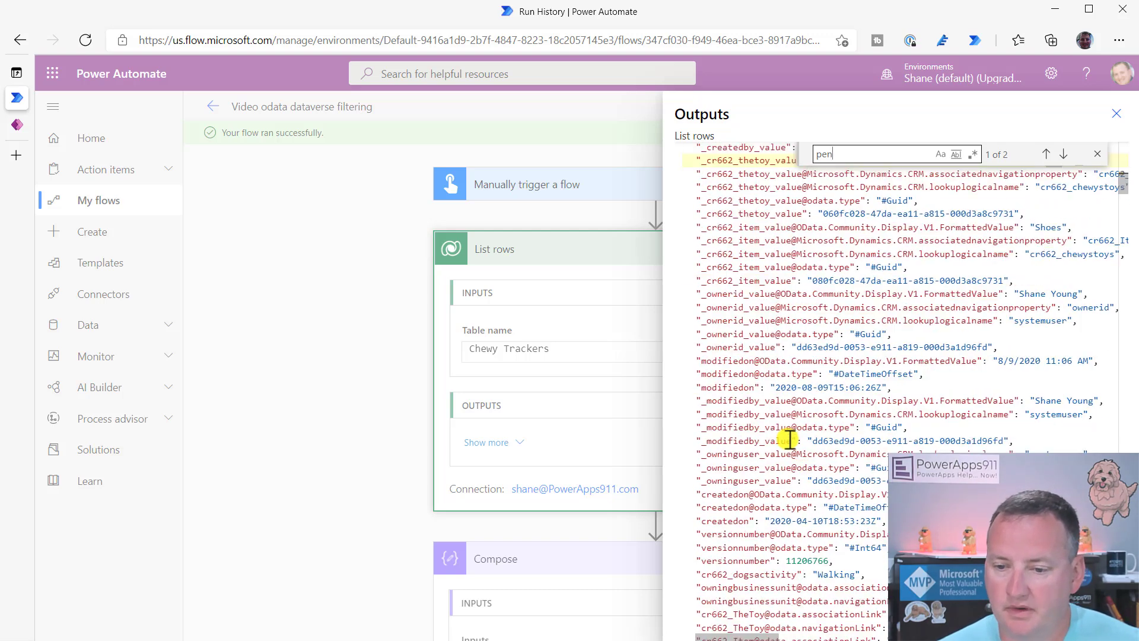
{"action": "scroll", "coordinate": [817, 420], "scroll_direction": "up", "scroll_amount": 2}
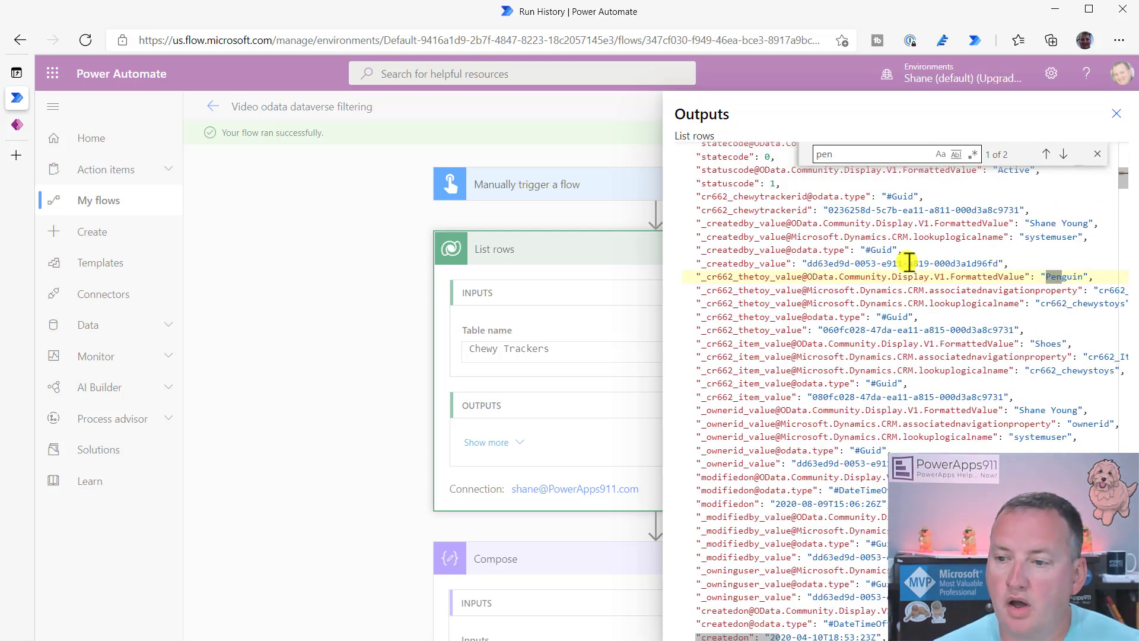
{"action": "left_click", "coordinate": [1098, 154]}
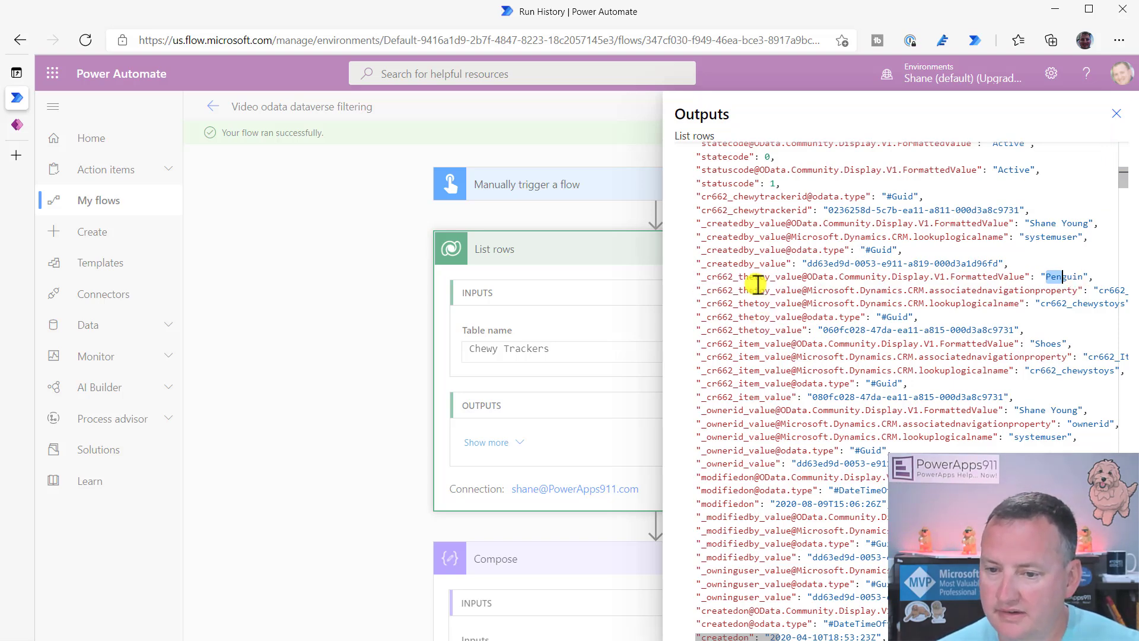
{"action": "left_click_drag", "start_coordinate": [702, 276], "coordinate": [697, 277]}
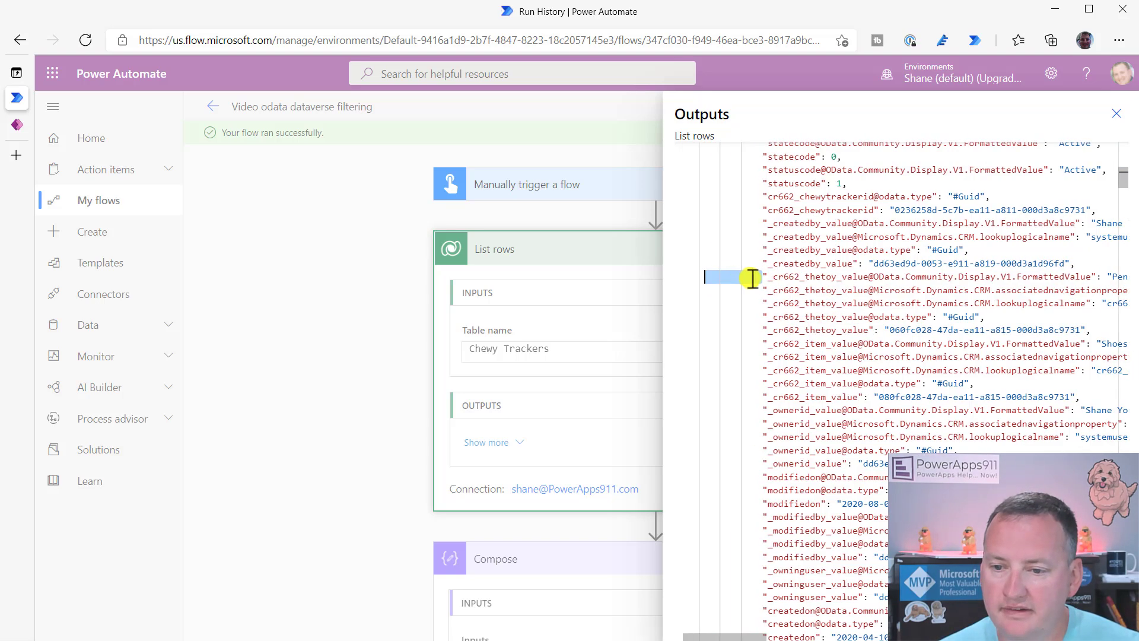
{"action": "left_click_drag", "start_coordinate": [748, 636], "coordinate": [767, 598]}
Step: Copy the _cr662_thetoy_value column name and the Penguin toy's GUID, then close the outputs
{"action": "left_click", "coordinate": [706, 280]}
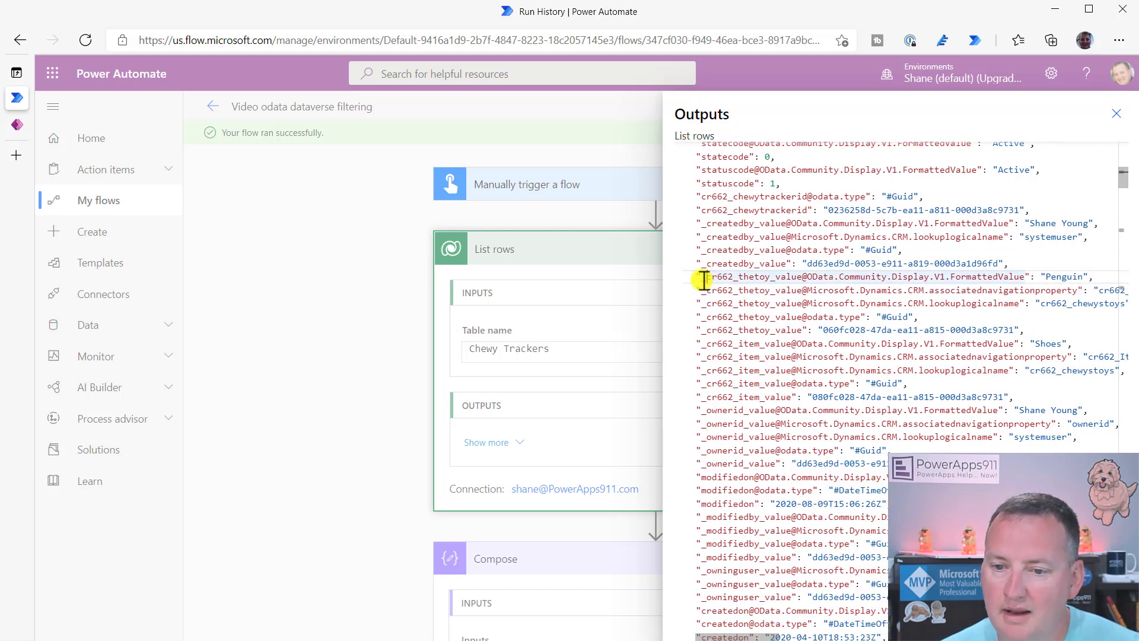
{"action": "left_click_drag", "start_coordinate": [704, 279], "coordinate": [1096, 274]}
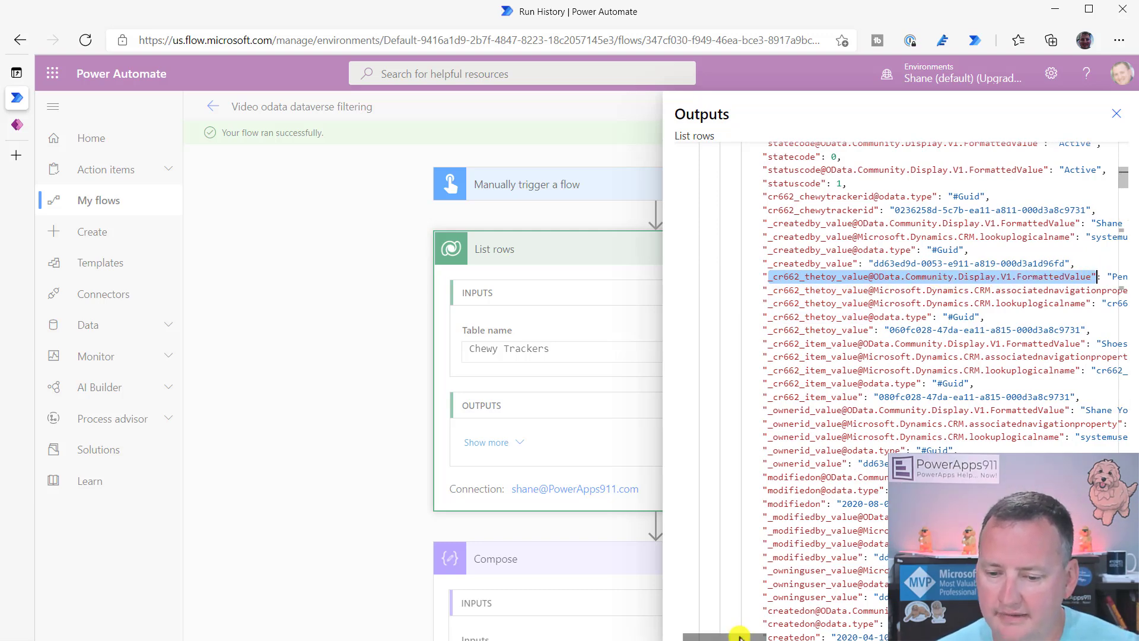
{"action": "left_click_drag", "start_coordinate": [738, 634], "coordinate": [751, 634]}
{"action": "left_click", "coordinate": [719, 279]}
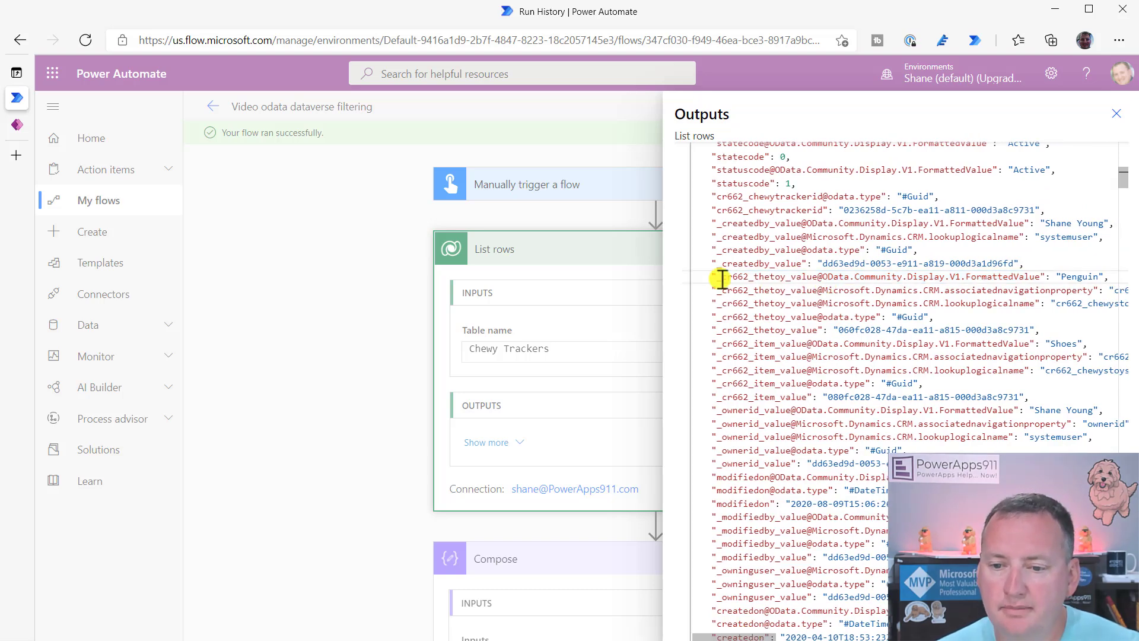
{"action": "left_click_drag", "start_coordinate": [721, 280], "coordinate": [820, 283]}
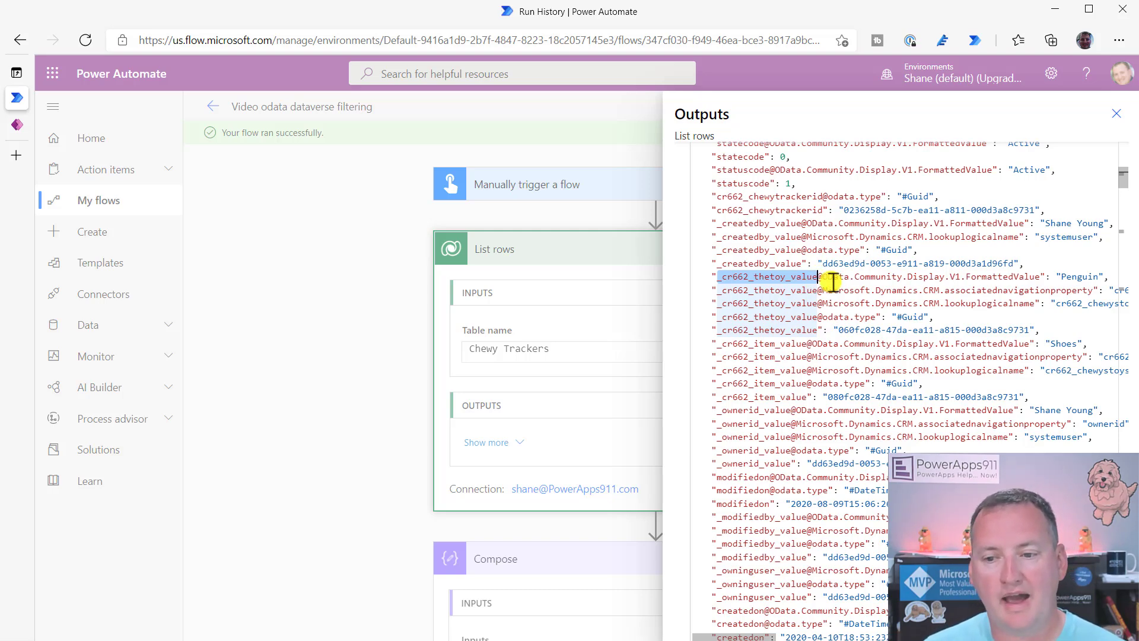
{"action": "left_click", "coordinate": [779, 330]}
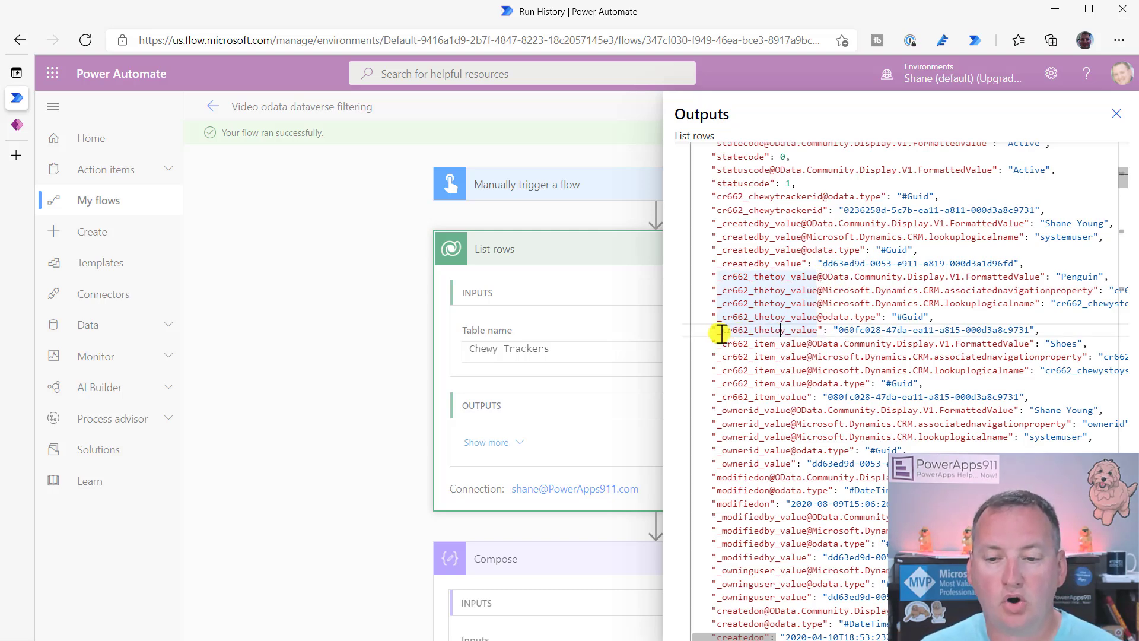
{"action": "left_click_drag", "start_coordinate": [719, 332], "coordinate": [819, 333]}
{"action": "key", "text": "super+c"}
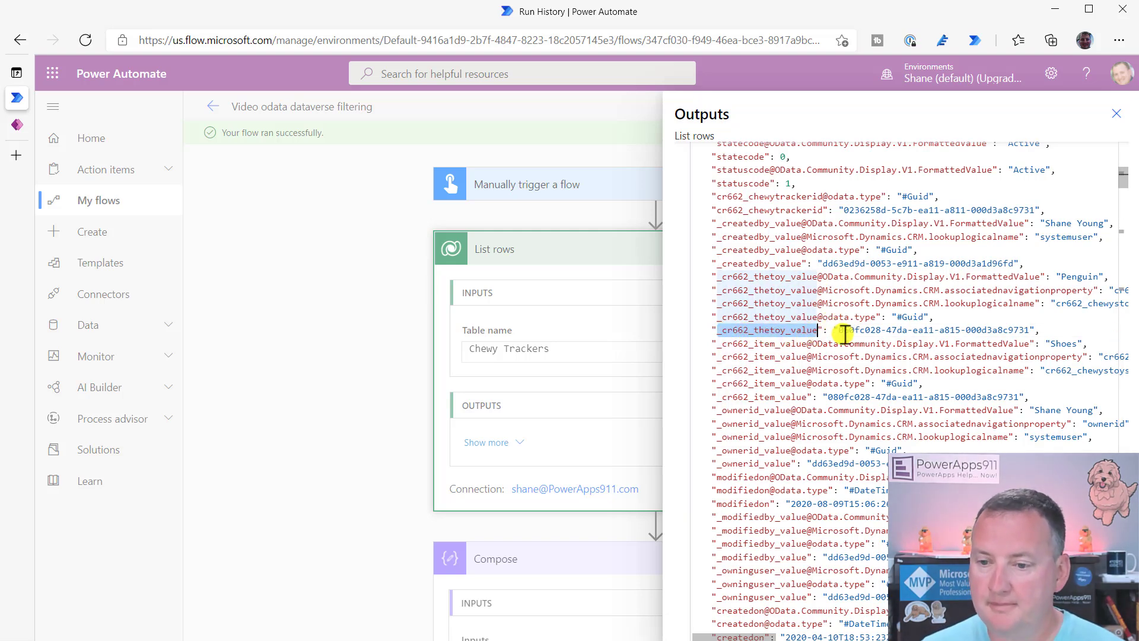
{"action": "left_click_drag", "start_coordinate": [838, 331], "coordinate": [1031, 325]}
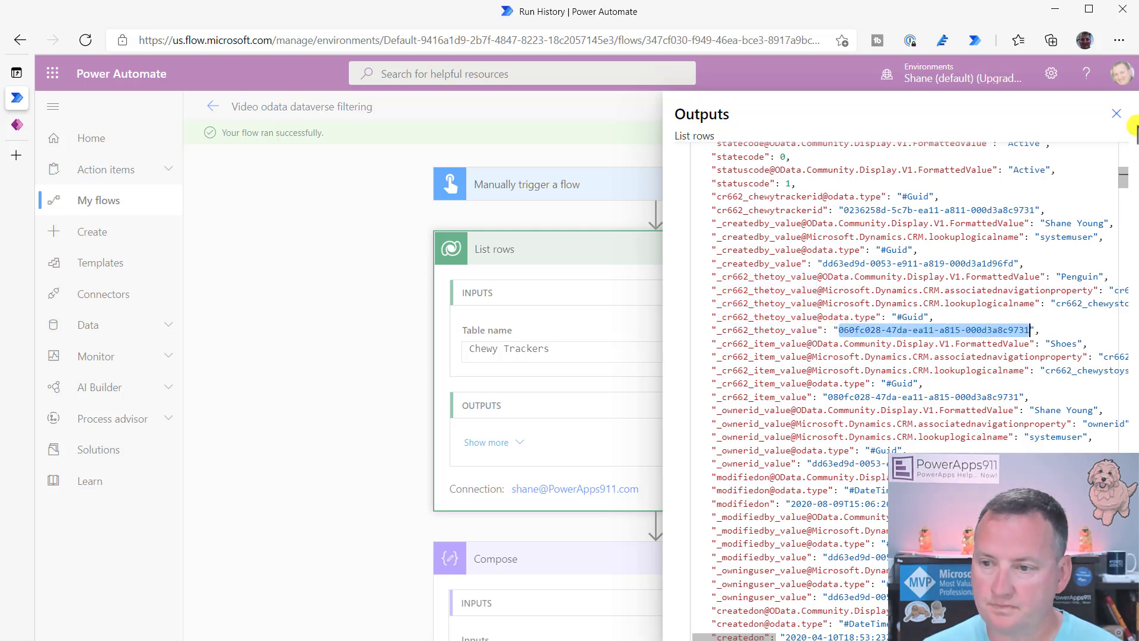
{"action": "left_click", "coordinate": [1113, 115]}
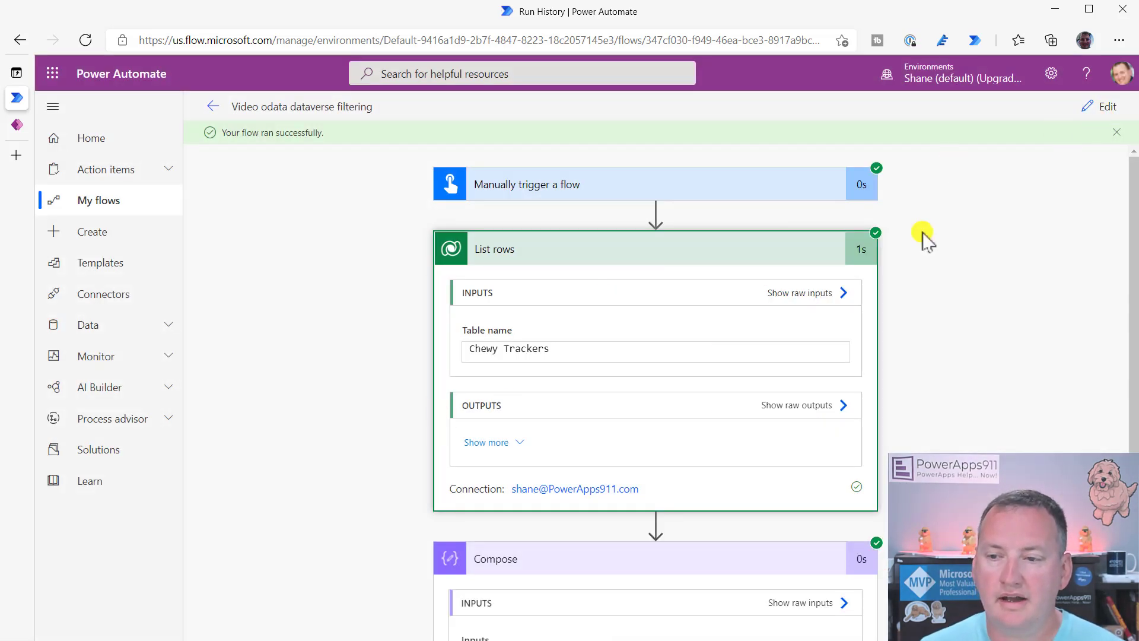
Step: Insert _cr662_thetoy_value from clipboard history into the List rows Filter rows box
{"action": "left_click", "coordinate": [1103, 107]}
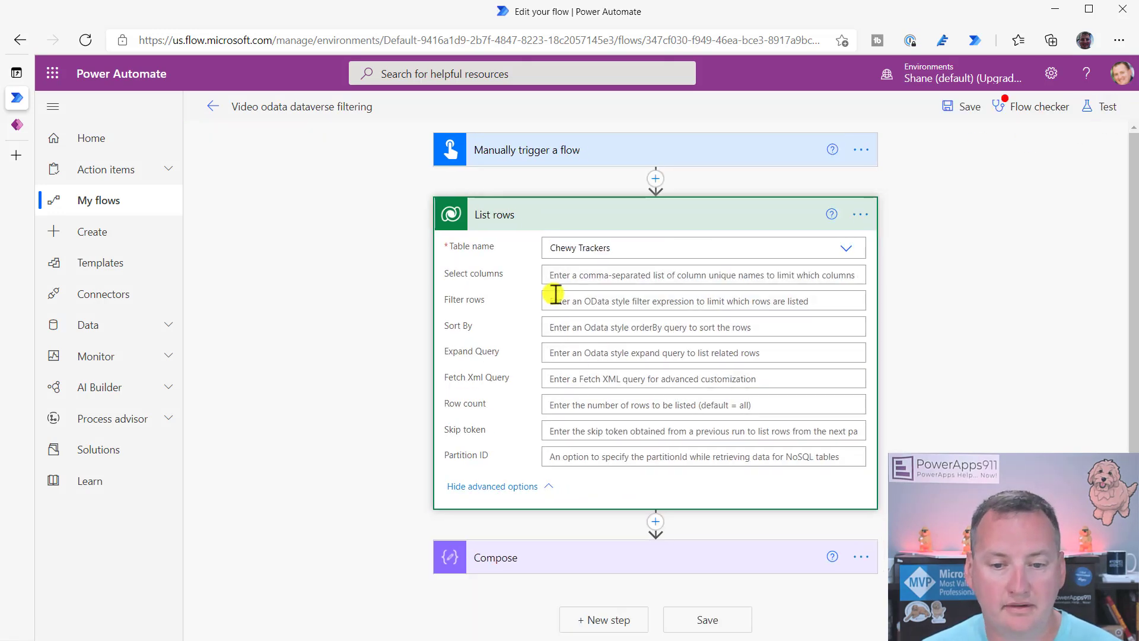
{"action": "left_click", "coordinate": [589, 300]}
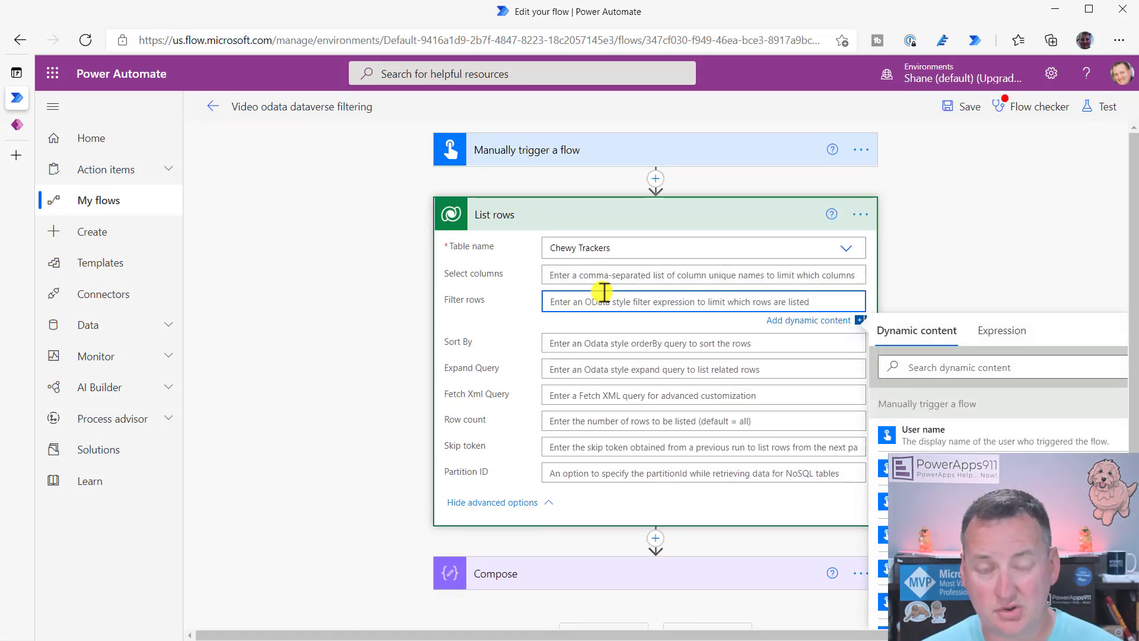
{"action": "key", "text": "super+v"}
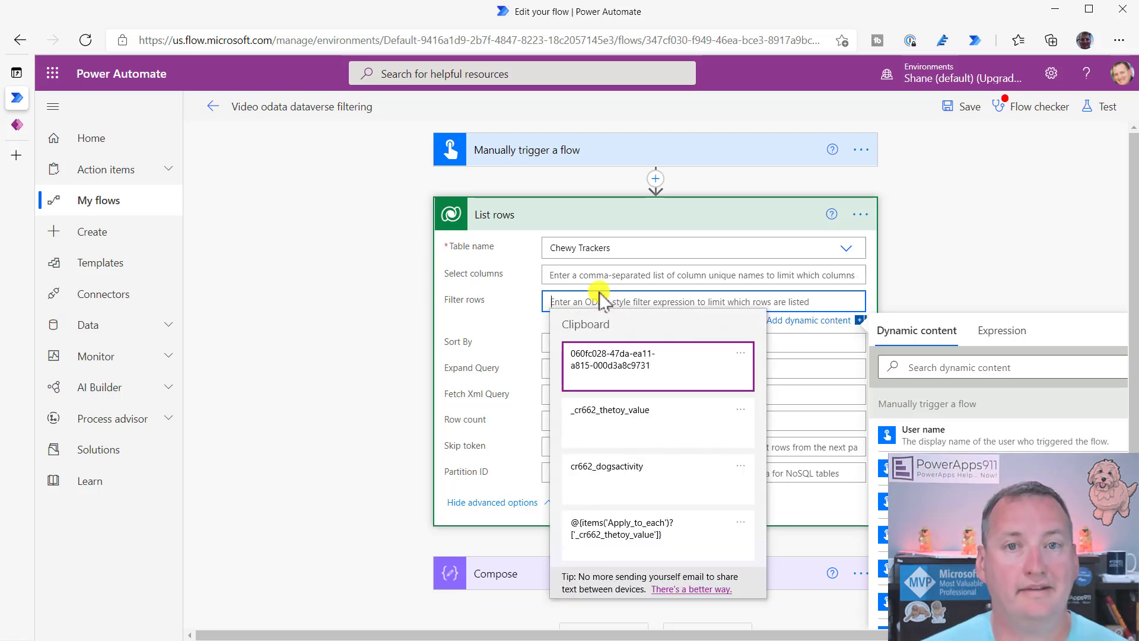
{"action": "key", "text": "Down"}
{"action": "left_click", "coordinate": [616, 424]}
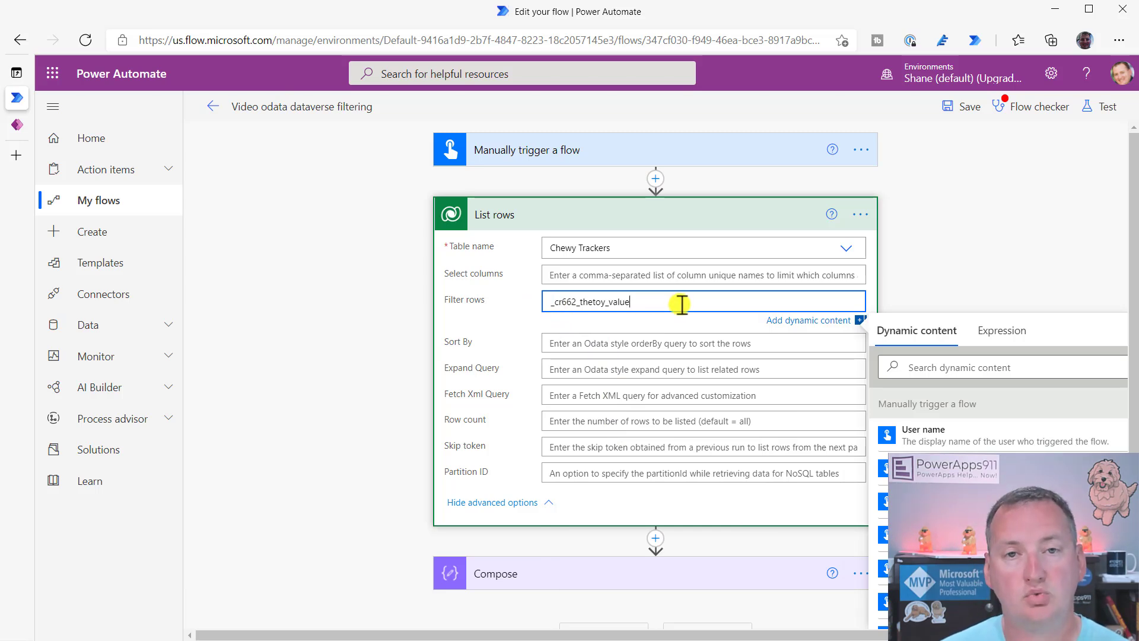
Step: Complete the filter as eq '060fc028-47da-ea11-a815-000d3a8c9731' using the pasted toy GUID
{"action": "type", "text": "eq"}
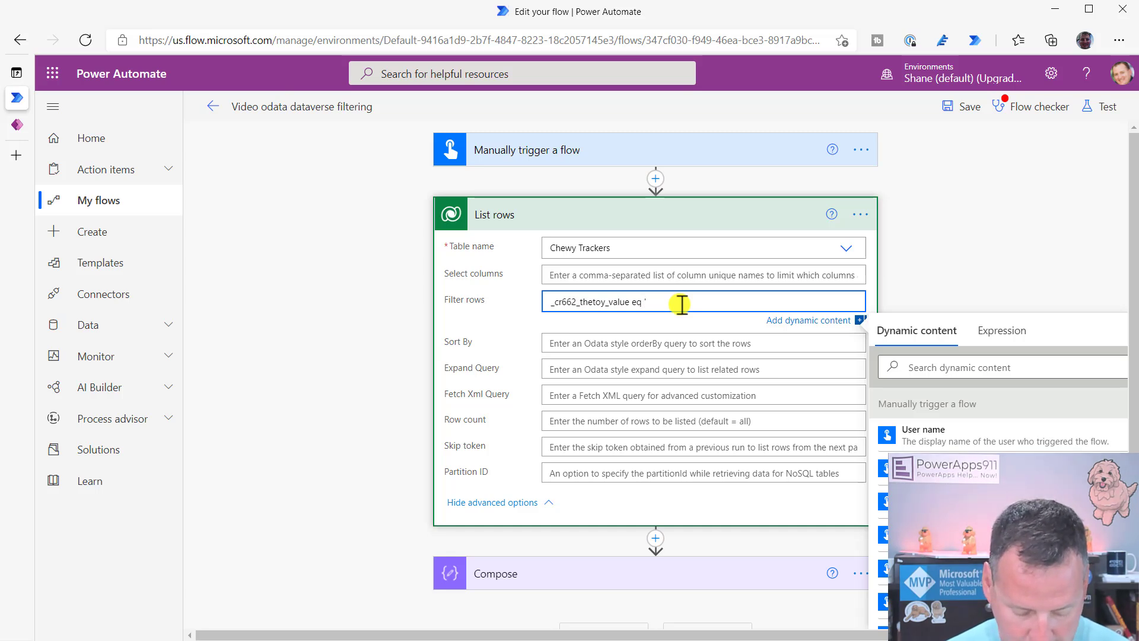
{"action": "key", "text": "super+v"}
{"action": "key", "text": "Return"}
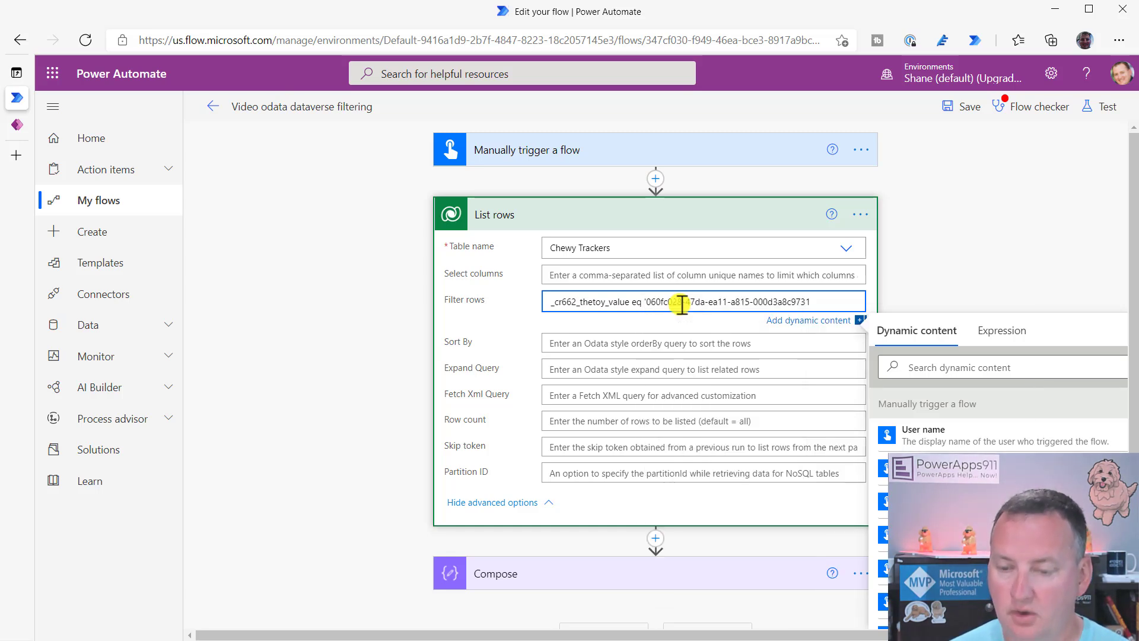
{"action": "type", "text": "'"}
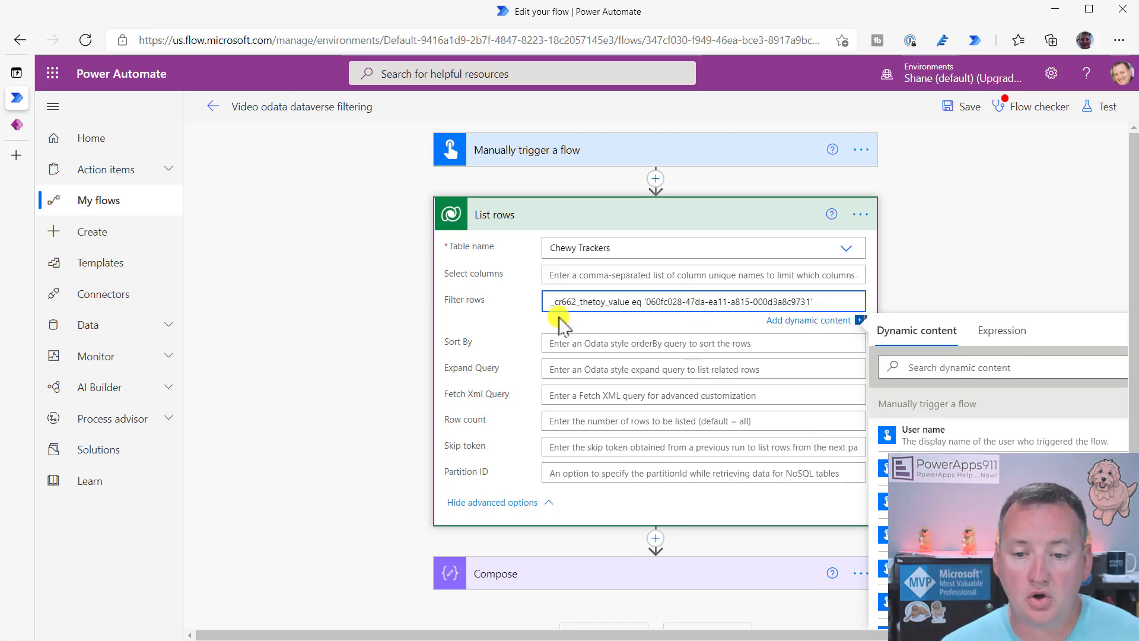
{"action": "left_click", "coordinate": [18, 126]}
Step: Find The Toy column's logical name cr662_thetoy in Chewy Tracker's Columns, then return to the flow
{"action": "left_click", "coordinate": [240, 176]}
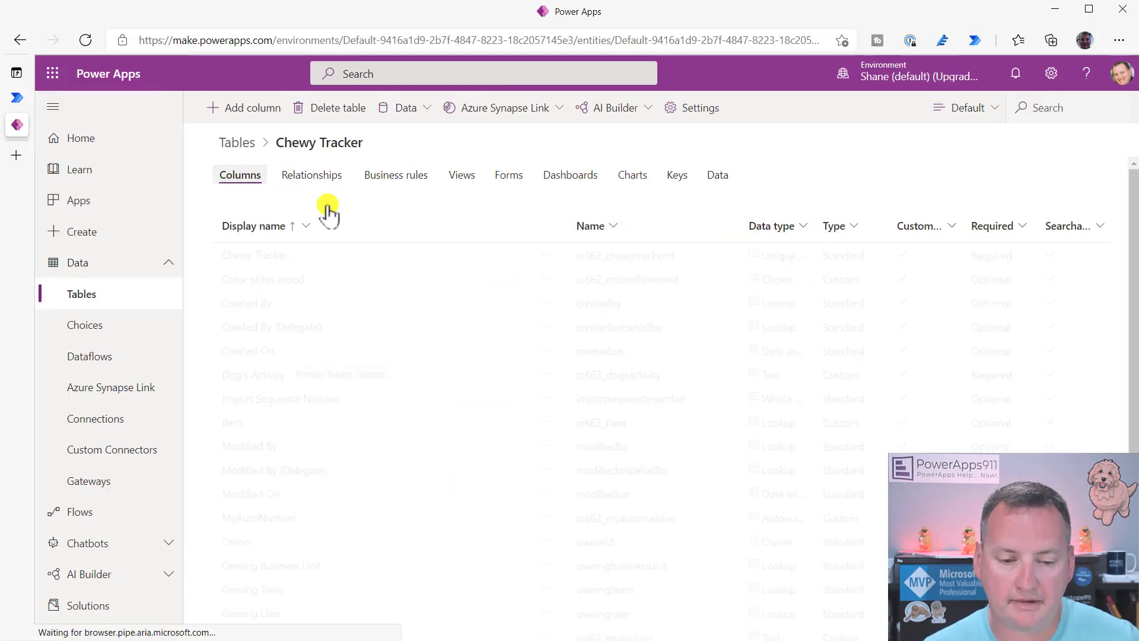
{"action": "scroll", "coordinate": [368, 471], "scroll_direction": "down", "scroll_amount": 5}
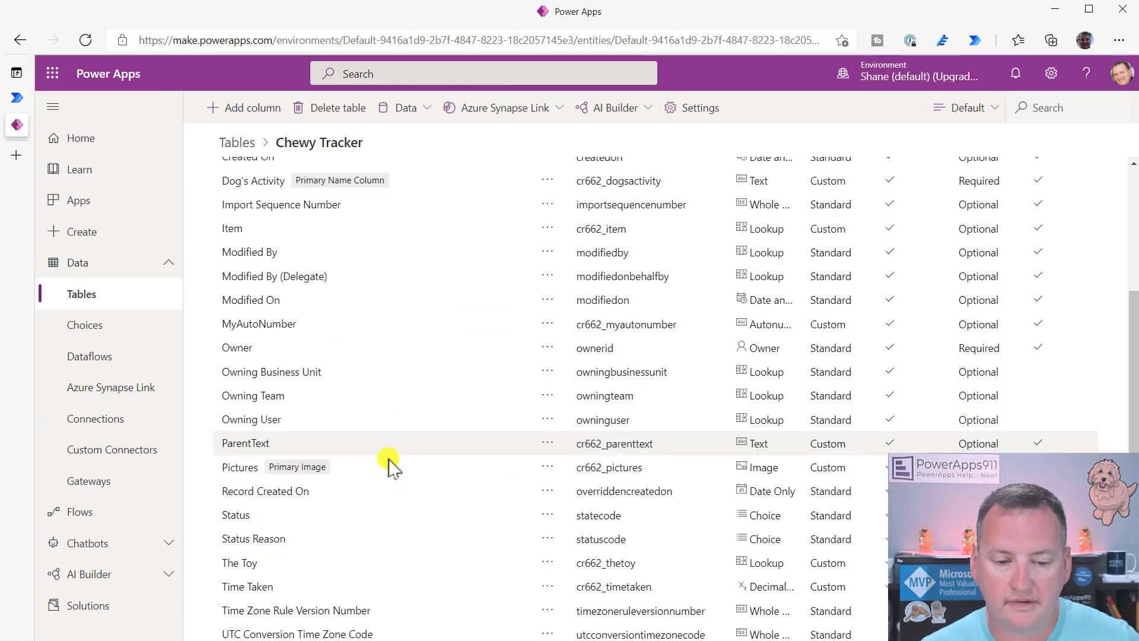
{"action": "left_click", "coordinate": [600, 508]}
{"action": "mouse_move", "coordinate": [628, 511]}
{"action": "left_mouse_down"}
{"action": "mouse_move", "coordinate": [593, 510]}
{"action": "mouse_move", "coordinate": [618, 510]}
{"action": "left_mouse_up"}
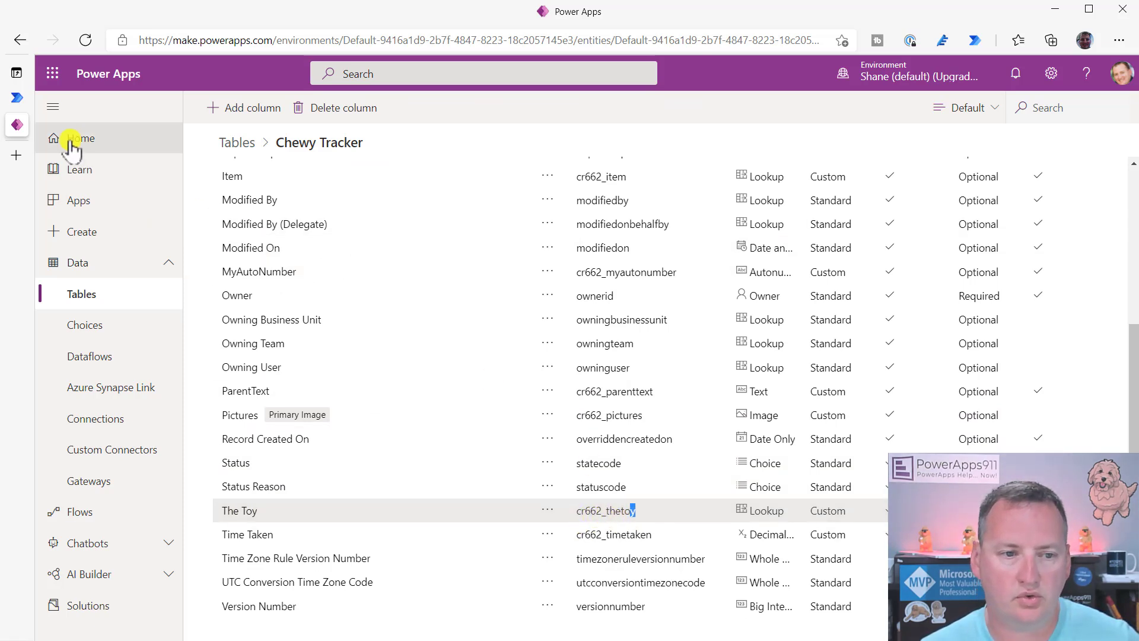
{"action": "left_click", "coordinate": [24, 102]}
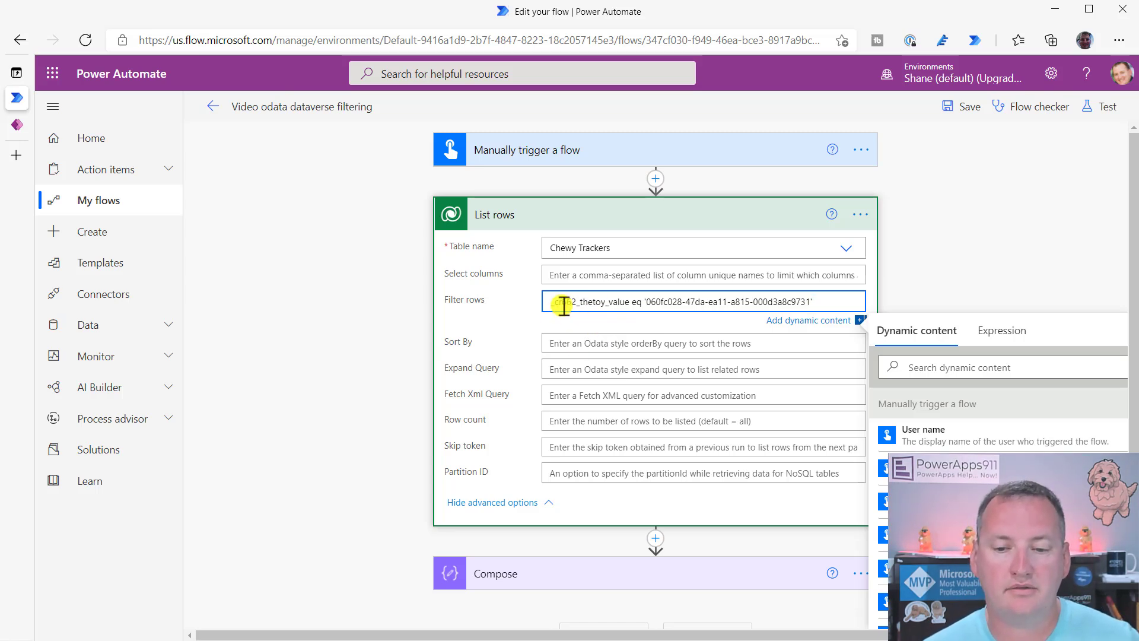
Step: Rerun the test with the recently used trigger and check the Compose output of 2
{"action": "left_click", "coordinate": [1102, 106]}
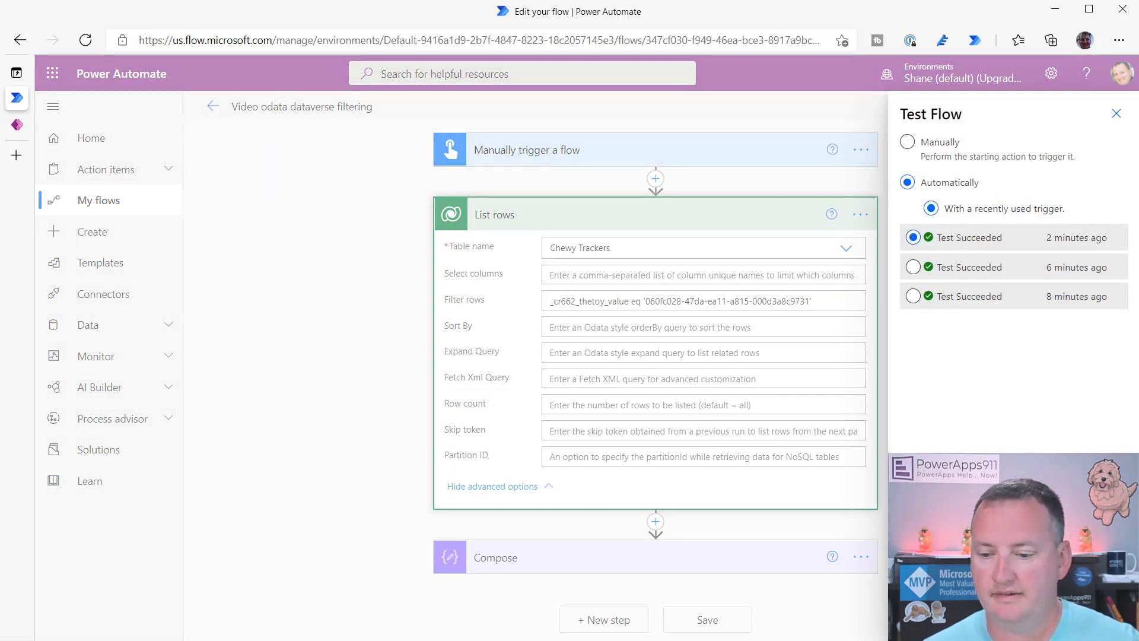
{"action": "left_click", "coordinate": [918, 620]}
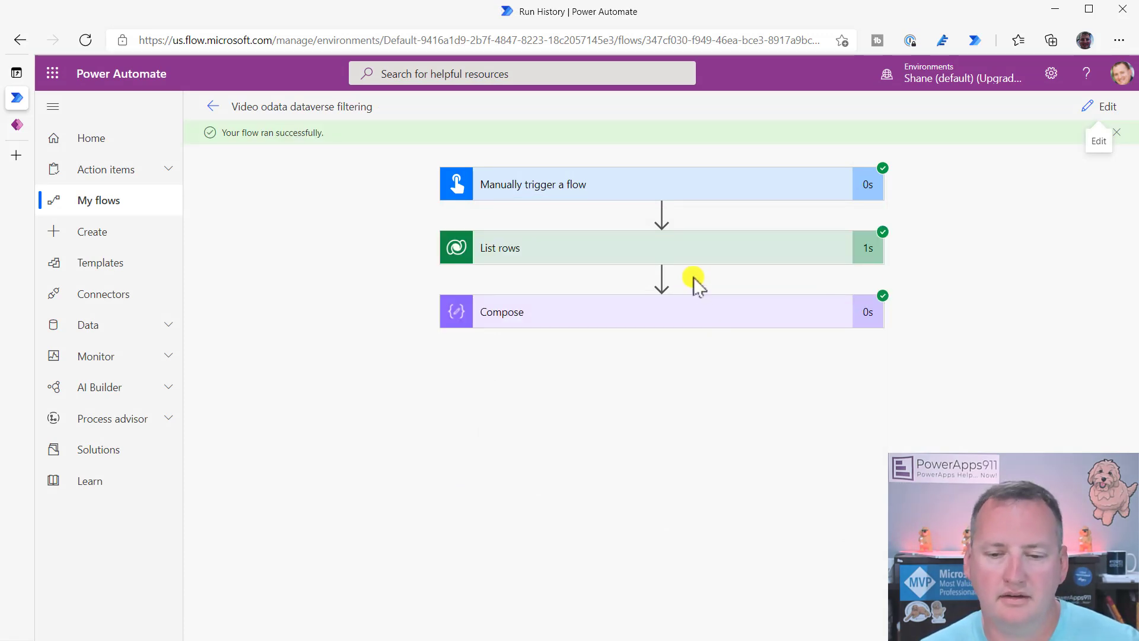
{"action": "left_click", "coordinate": [615, 312]}
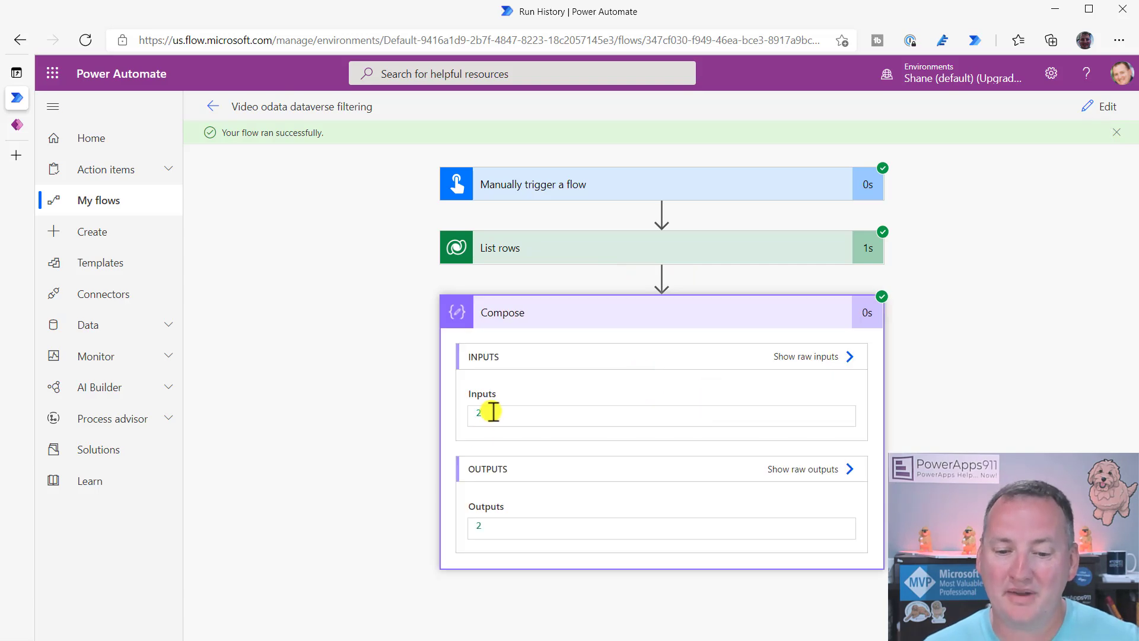
Step: Show Chewy Tracker's rows in the custom all-columns view, revealing two Penguin rows
{"action": "left_click", "coordinate": [17, 124]}
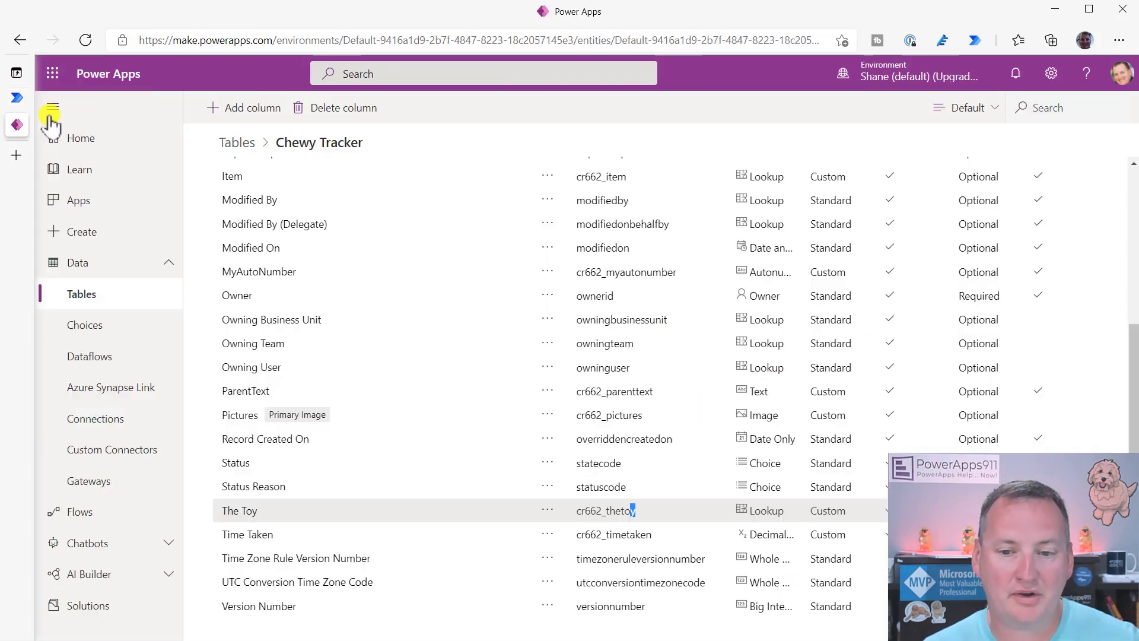
{"action": "scroll", "coordinate": [695, 254], "scroll_direction": "up", "scroll_amount": 10}
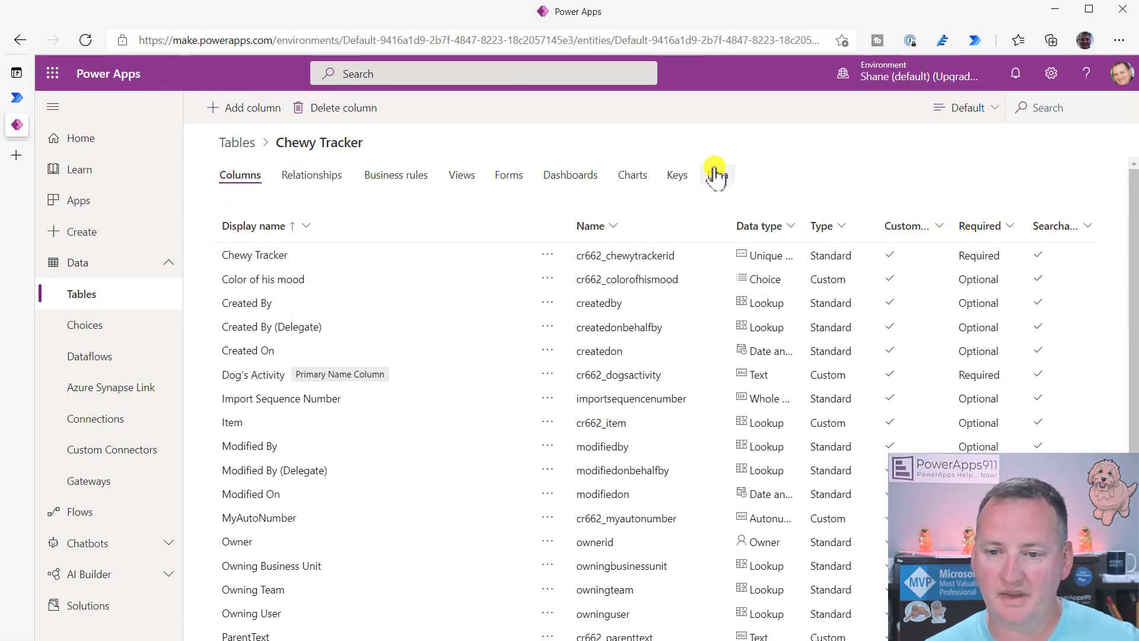
{"action": "left_click", "coordinate": [716, 174]}
{"action": "left_click", "coordinate": [1035, 109]}
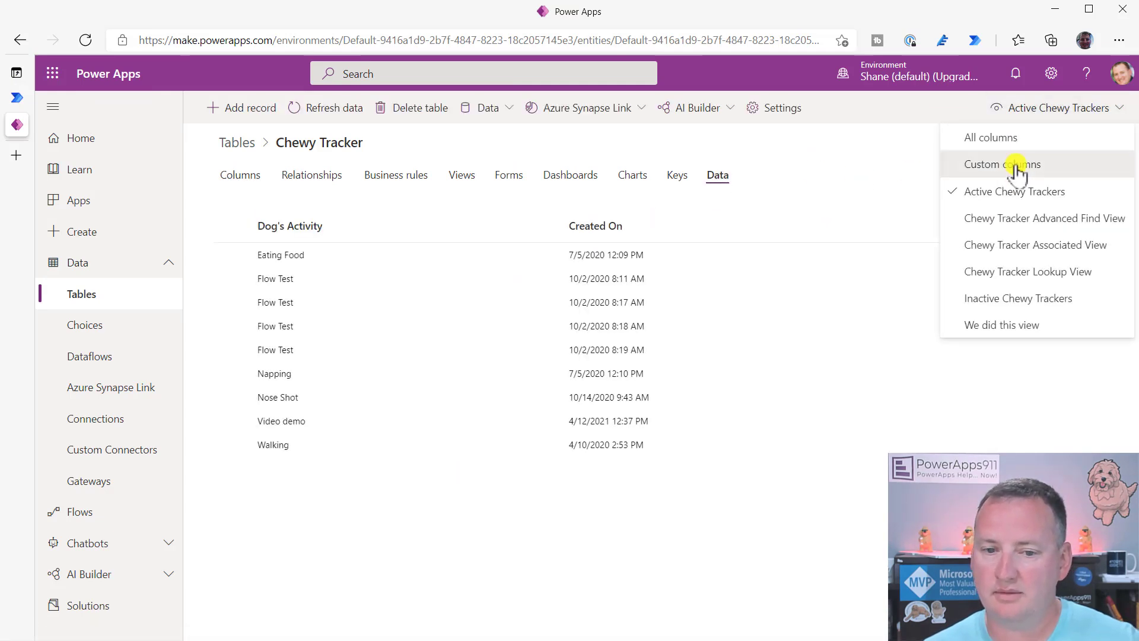
{"action": "left_click", "coordinate": [1015, 163]}
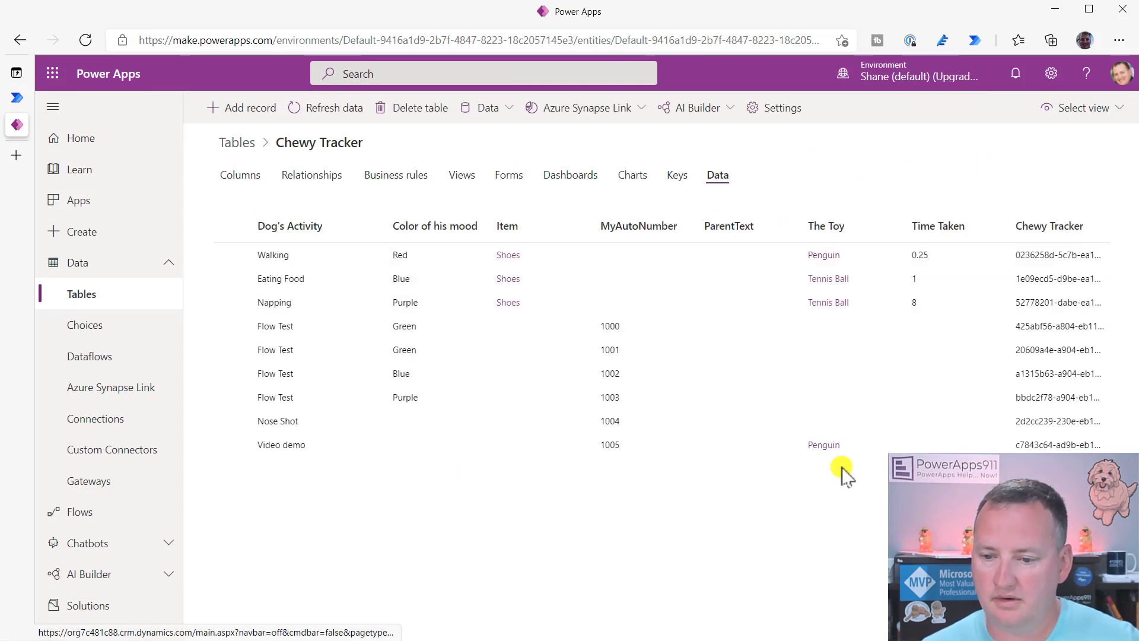
{"action": "left_click", "coordinate": [18, 98]}
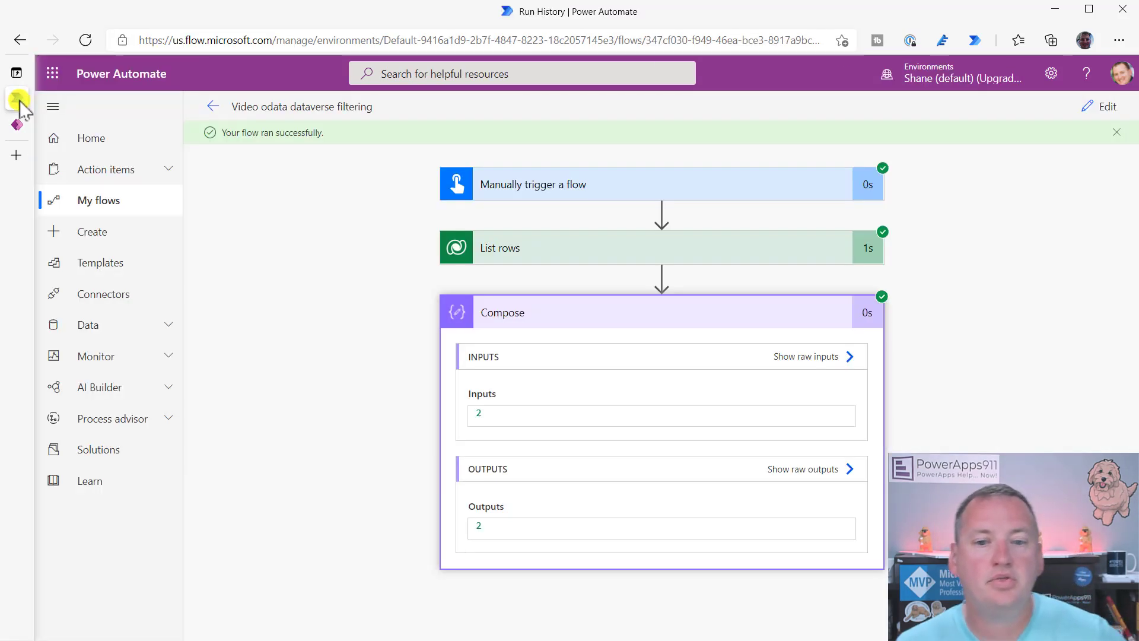
Step: Reveal the List rows inputs and highlight the Penguin toy GUID in the Filter rows value
{"action": "left_click", "coordinate": [617, 256]}
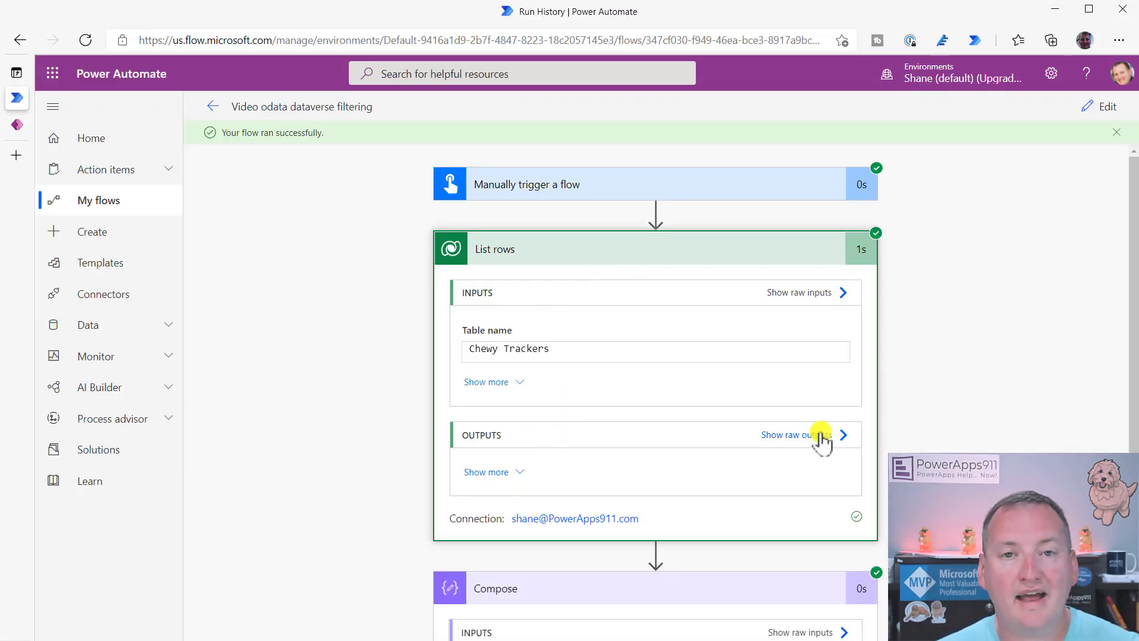
{"action": "left_click", "coordinate": [524, 379]}
{"action": "scroll", "coordinate": [569, 370], "scroll_direction": "down", "scroll_amount": 1}
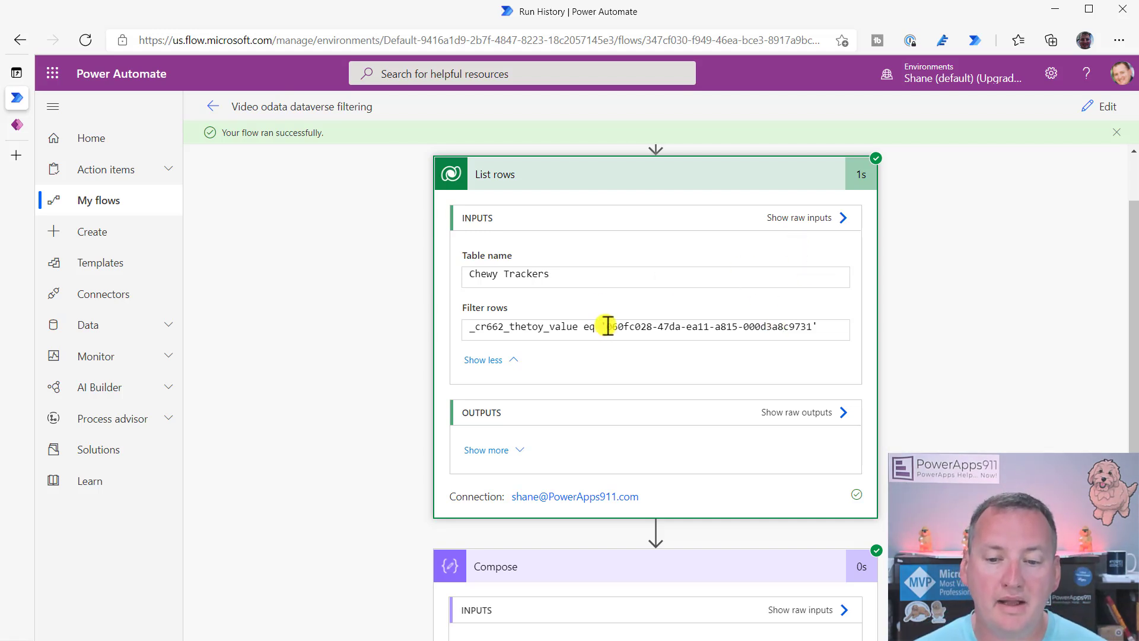
{"action": "left_click_drag", "start_coordinate": [605, 325], "coordinate": [815, 326]}
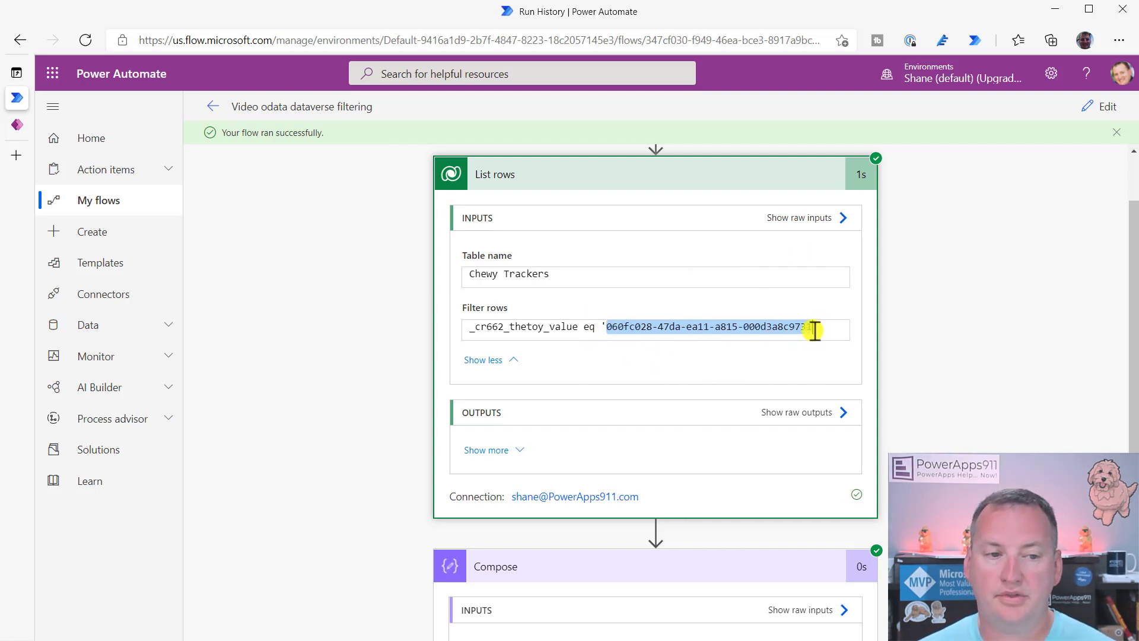
Step: Check Chewy Tracker's relationships to confirm The Toy links to Chewy's Toys, then list all tables
{"action": "left_click", "coordinate": [17, 124]}
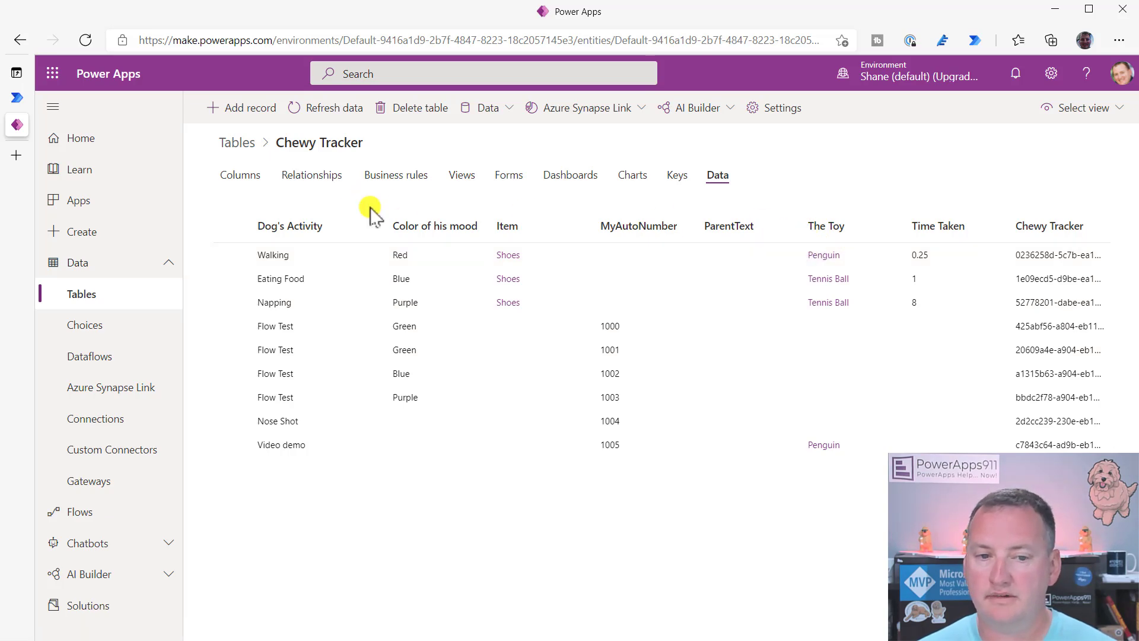
{"action": "left_click", "coordinate": [312, 176]}
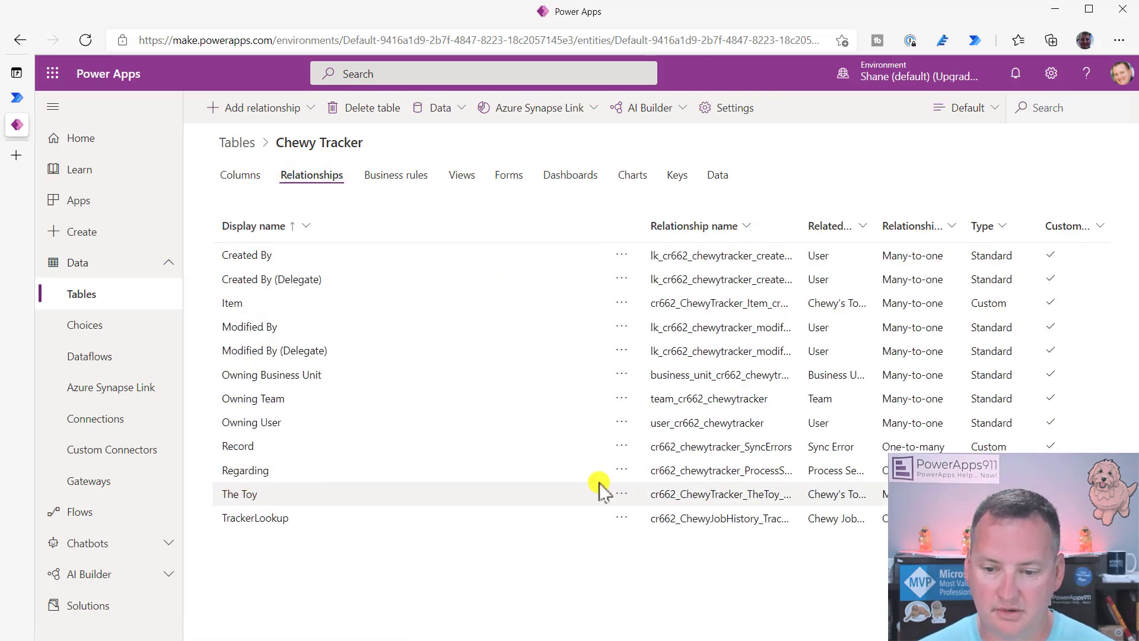
{"action": "double_click", "coordinate": [878, 224]}
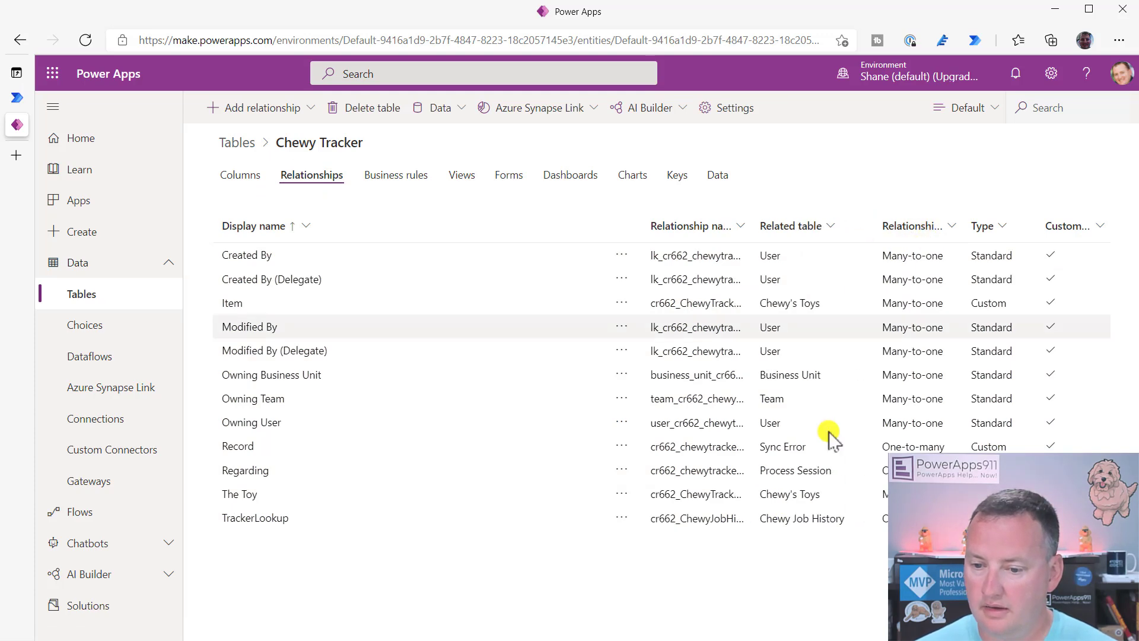
{"action": "left_click", "coordinate": [82, 296]}
Step: Open Chewy's Toys data in All columns view and select Penguin's ID starting 060fc028
{"action": "scroll", "coordinate": [328, 522], "scroll_direction": "down", "scroll_amount": 2}
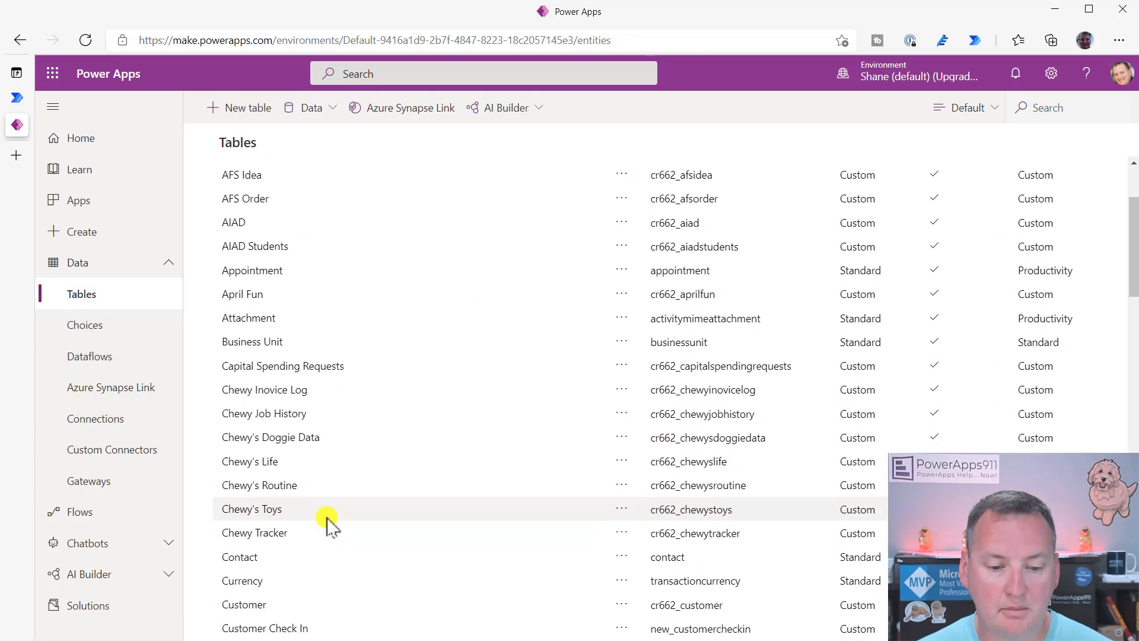
{"action": "left_click", "coordinate": [260, 506]}
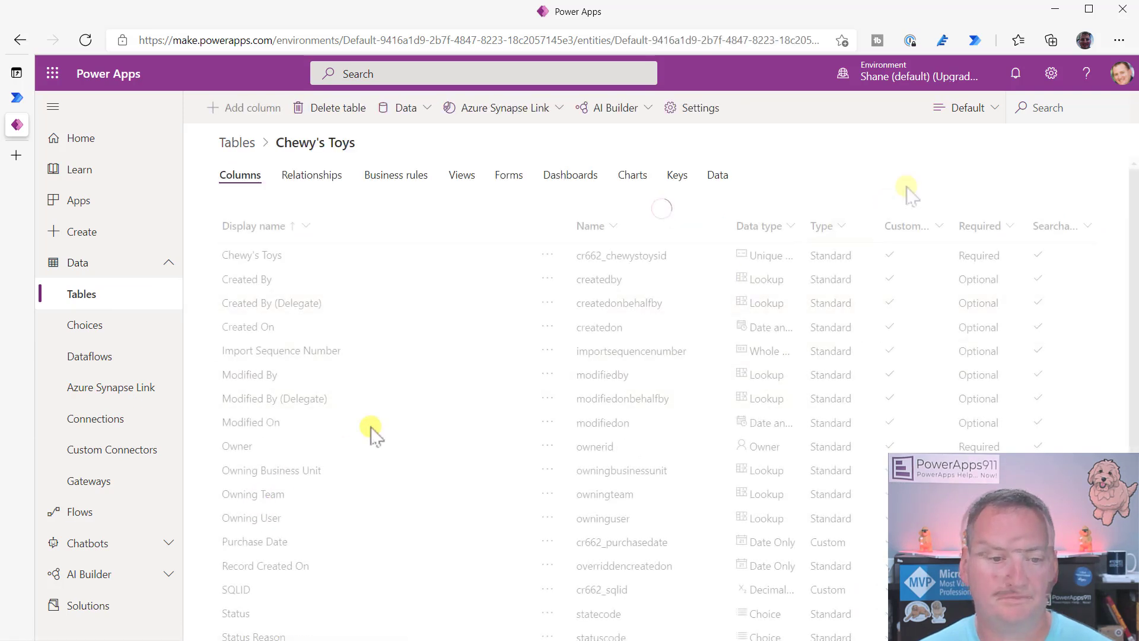
{"action": "left_click", "coordinate": [717, 174]}
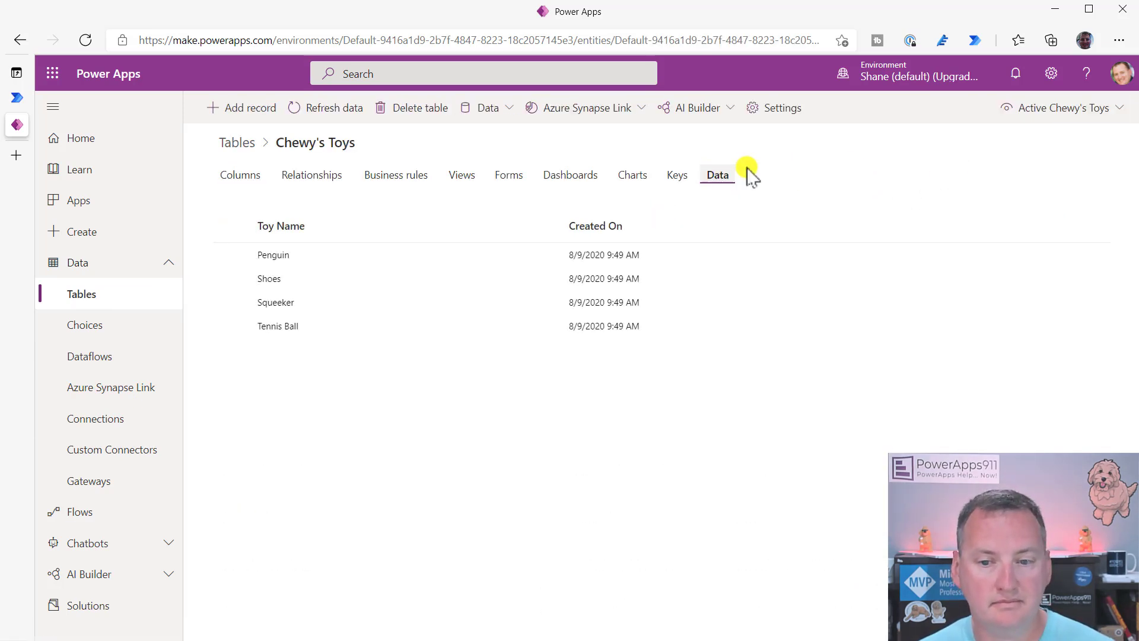
{"action": "left_click", "coordinate": [1055, 115]}
{"action": "left_click", "coordinate": [1023, 144]}
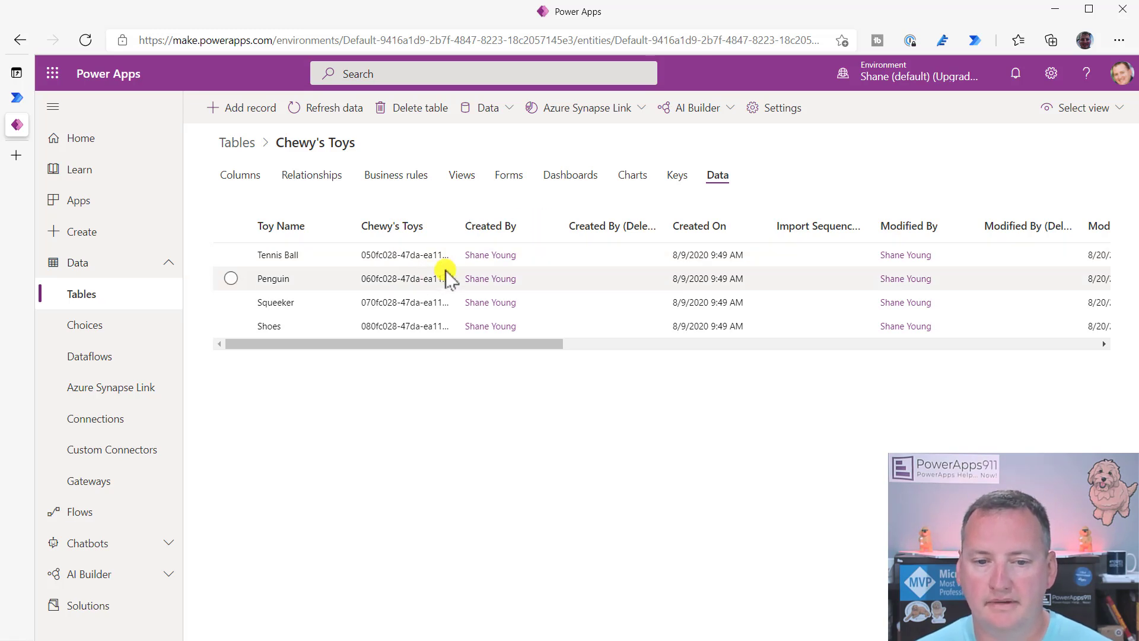
{"action": "double_click", "coordinate": [376, 277]}
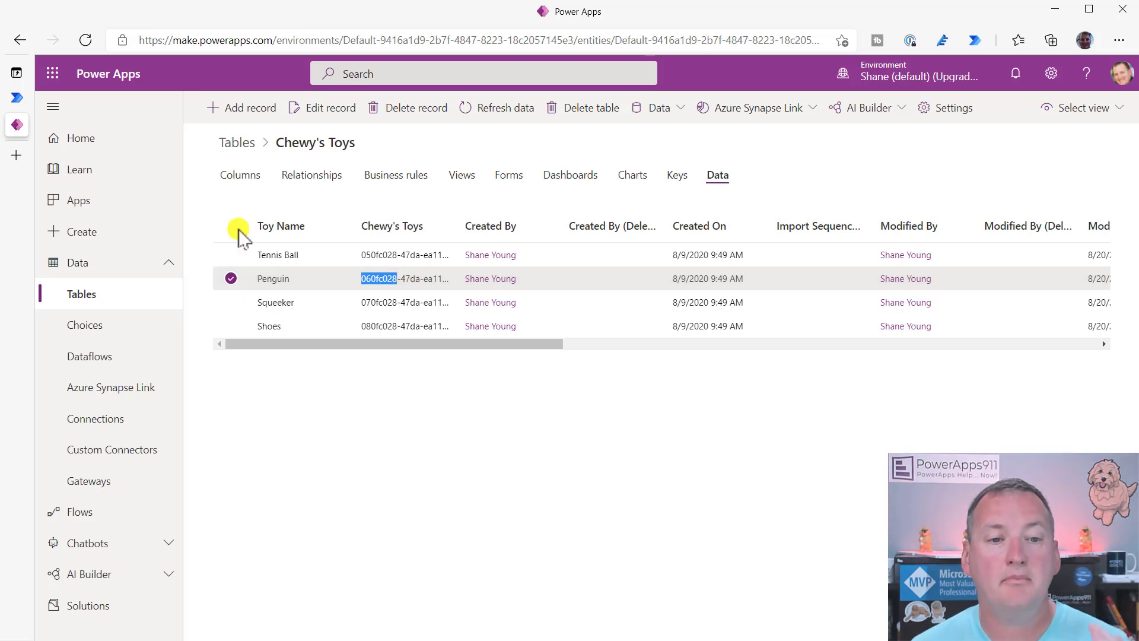
{"action": "left_click", "coordinate": [20, 100]}
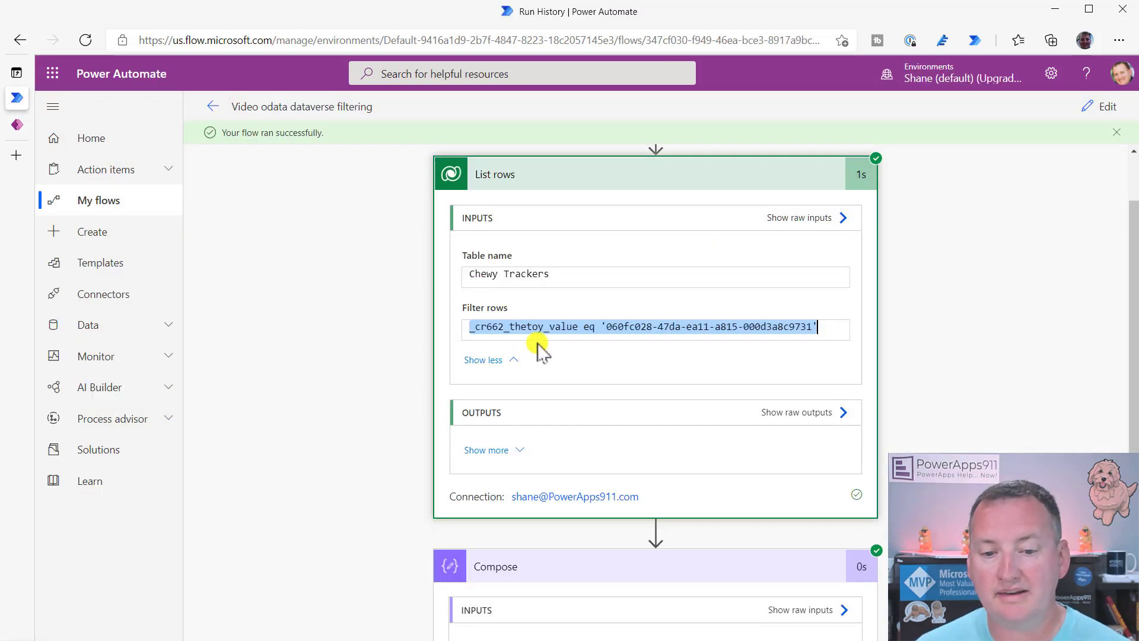
{"action": "left_click", "coordinate": [544, 327]}
{"action": "left_click_drag", "start_coordinate": [580, 326], "coordinate": [467, 326]}
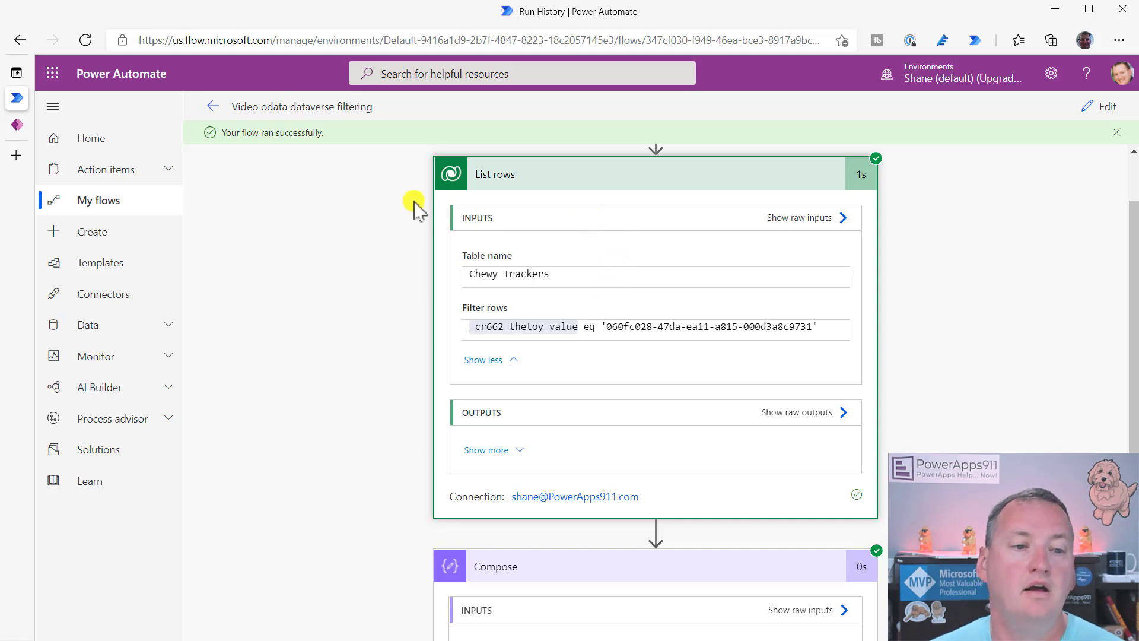
{"action": "scroll", "coordinate": [627, 274], "scroll_direction": "down", "scroll_amount": 1}
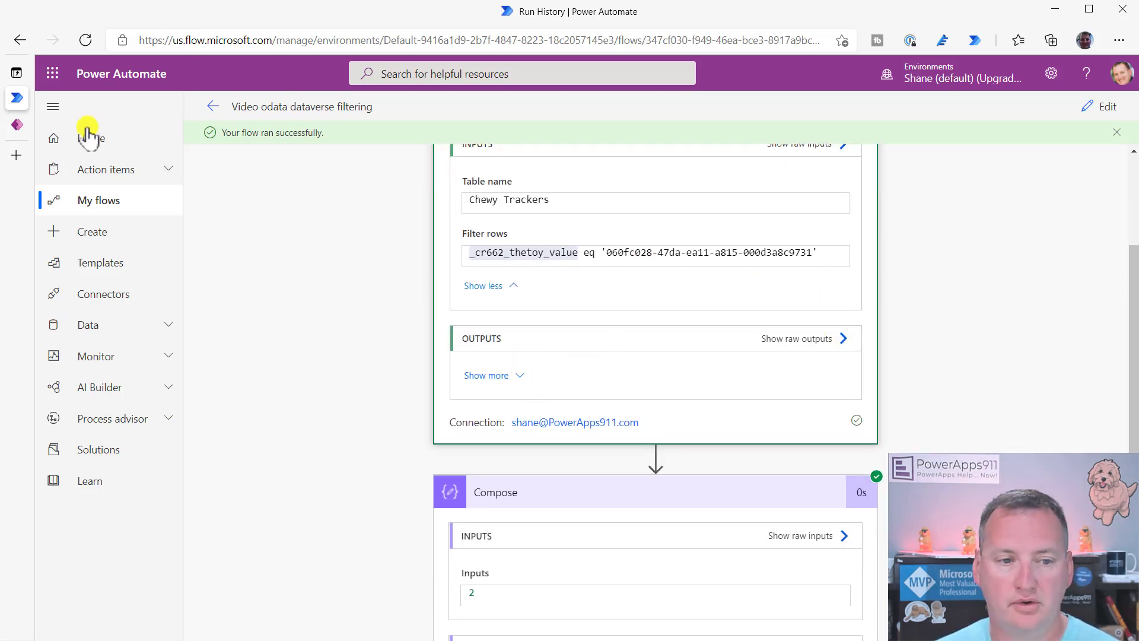
Step: Search the List rows raw output for 'colo' to locate the mood color field
{"action": "left_click", "coordinate": [809, 341]}
{"action": "left_click", "coordinate": [869, 242]}
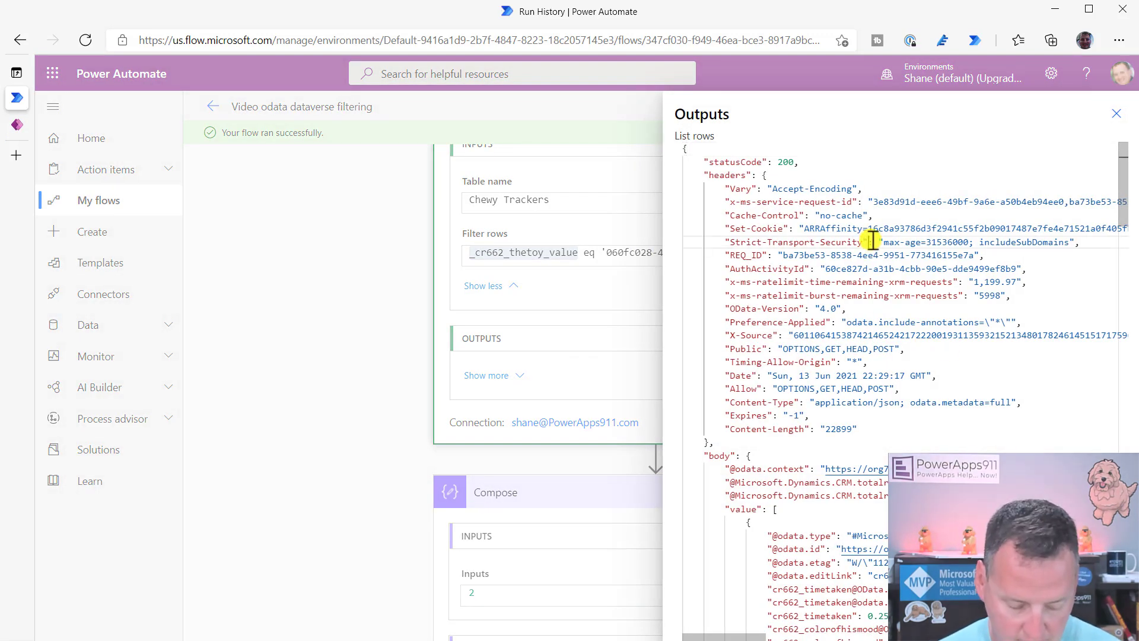
{"action": "key", "text": "ctrl+f"}
{"action": "type", "text": "color"}
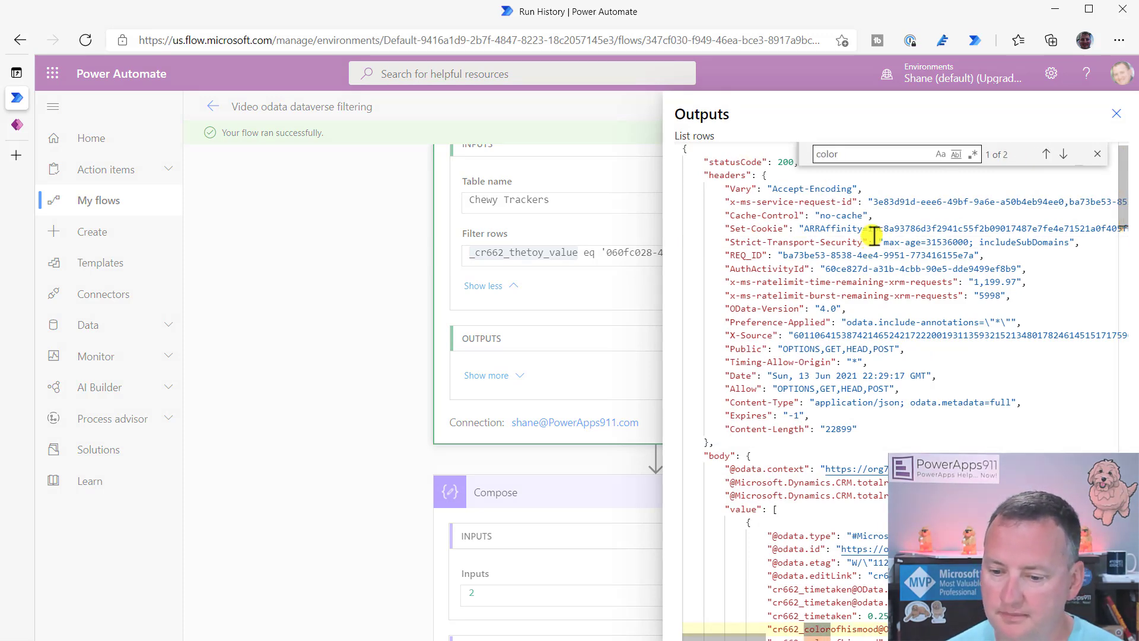
{"action": "scroll", "coordinate": [949, 326], "scroll_direction": "down", "scroll_amount": 5}
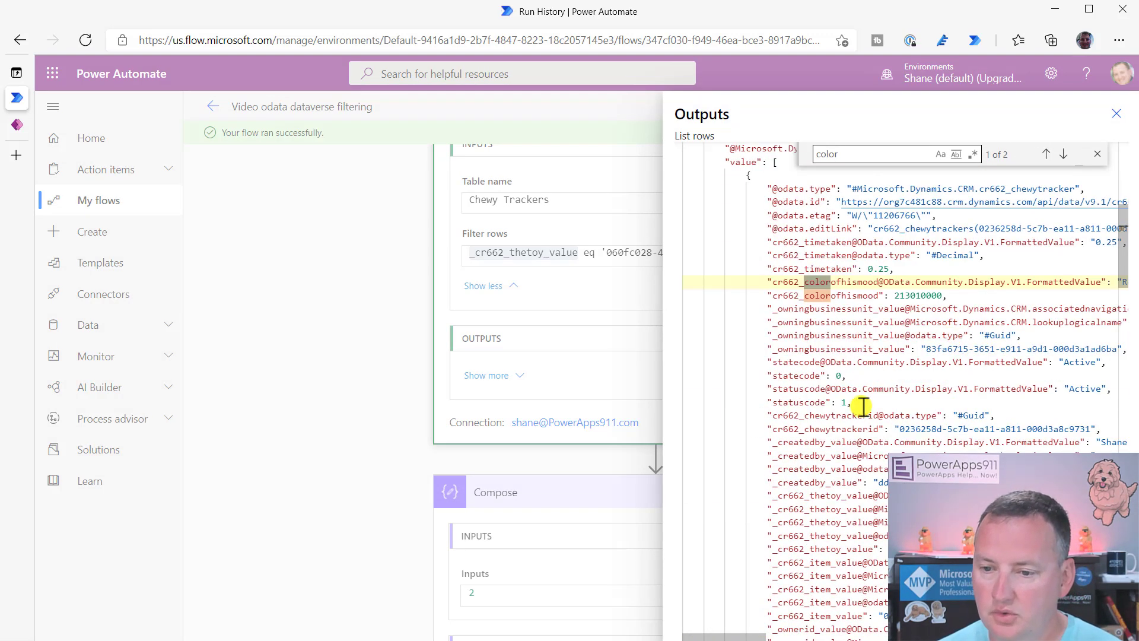
Step: Select the value 213010000 and the cr662_colorofhismood column name, then reopen the flow editor
{"action": "left_click_drag", "start_coordinate": [738, 630], "coordinate": [751, 630]}
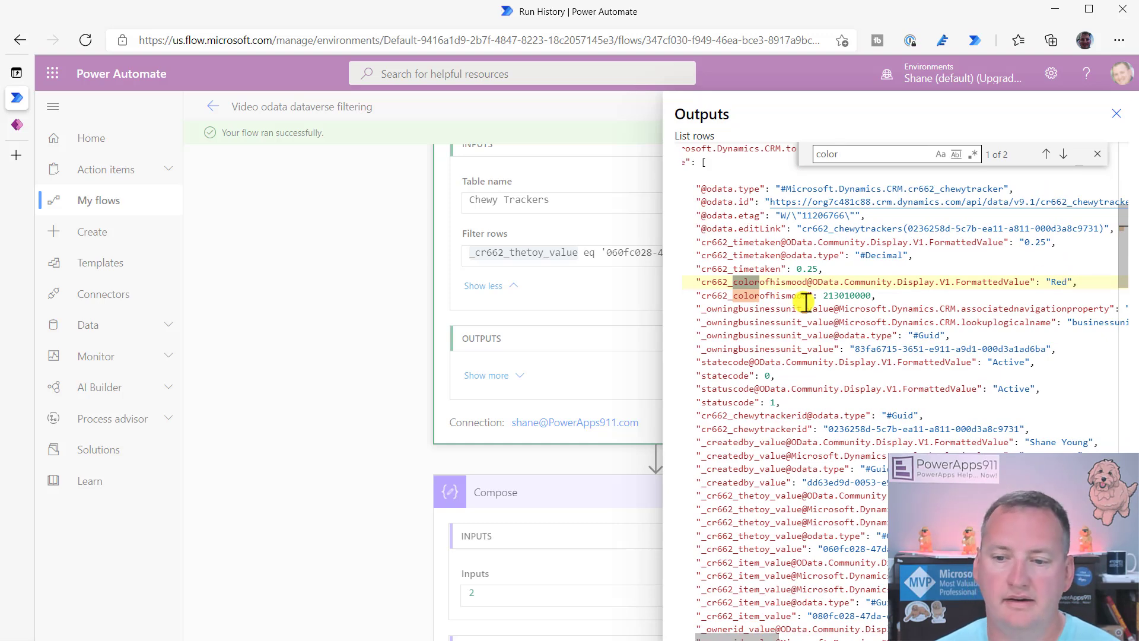
{"action": "left_click_drag", "start_coordinate": [825, 294], "coordinate": [853, 295]}
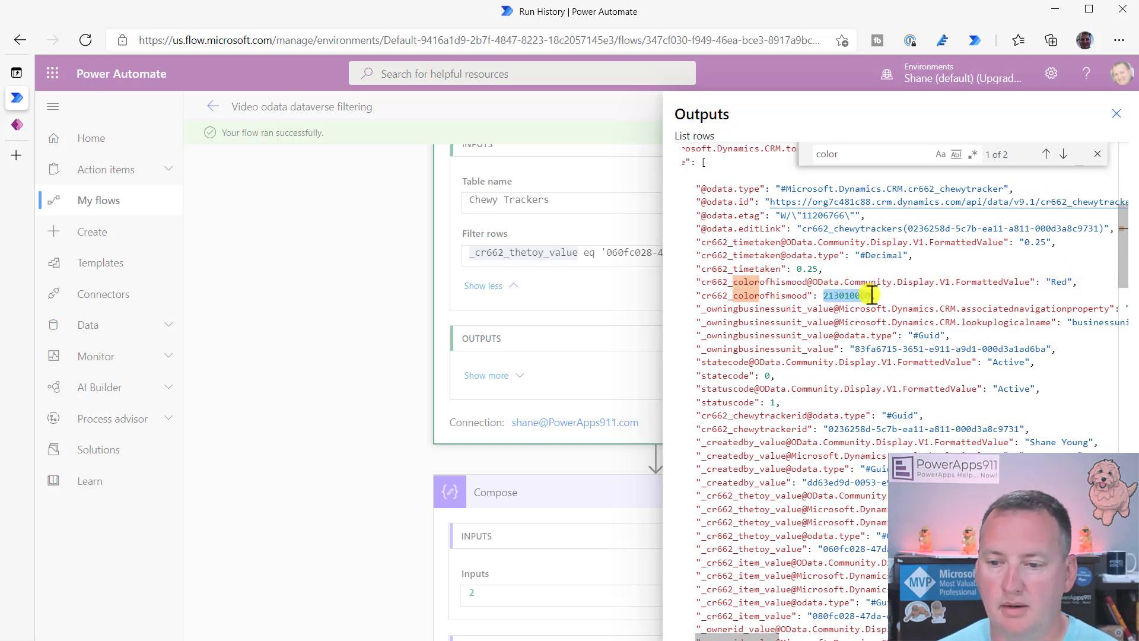
{"action": "left_click", "coordinate": [702, 295]}
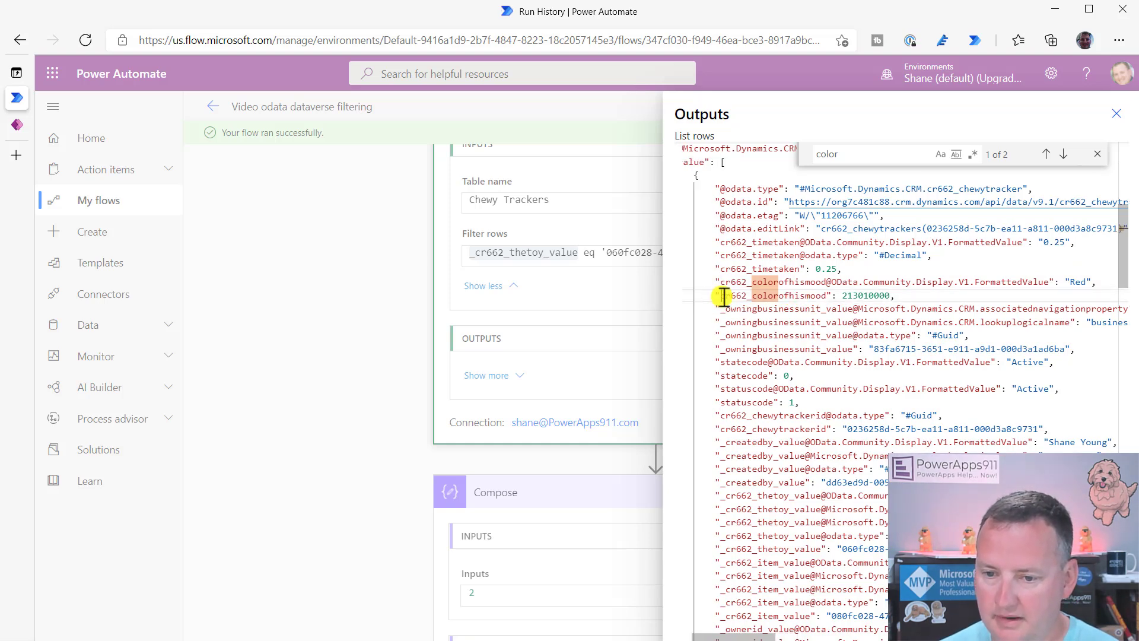
{"action": "left_click_drag", "start_coordinate": [724, 297], "coordinate": [833, 296]}
{"action": "key", "text": "ctrl+c"}
{"action": "left_click", "coordinate": [379, 229]}
{"action": "left_click", "coordinate": [1103, 108]}
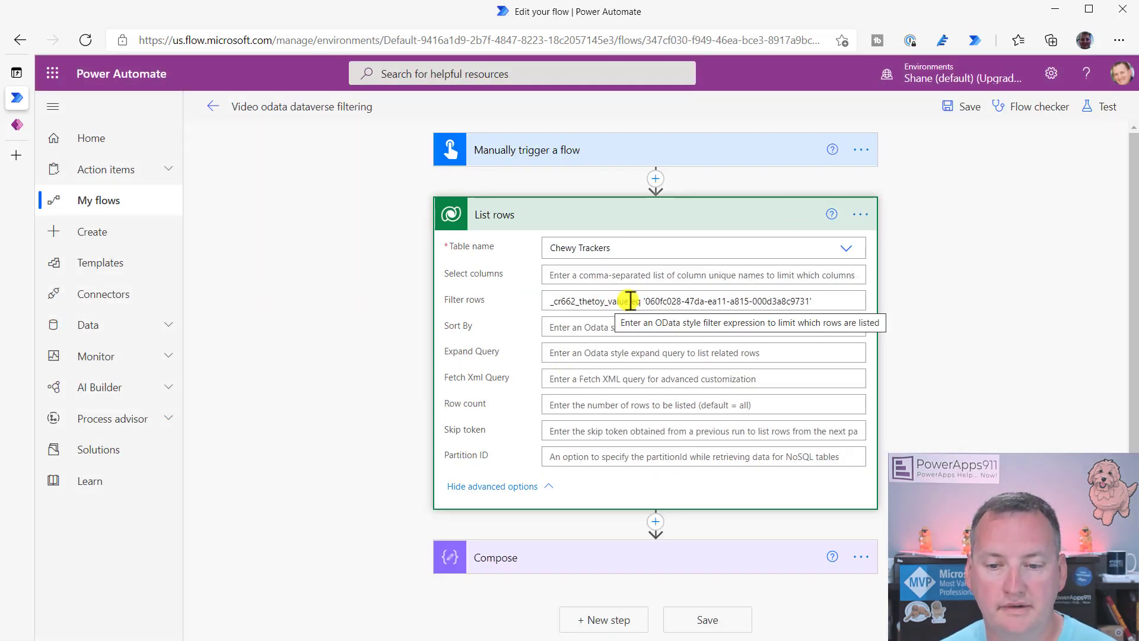
Step: Rewrite the Filter rows query as cr662_colorofhismood eq 213010000, with the number unquoted
{"action": "left_click_drag", "start_coordinate": [630, 300], "coordinate": [484, 298]}
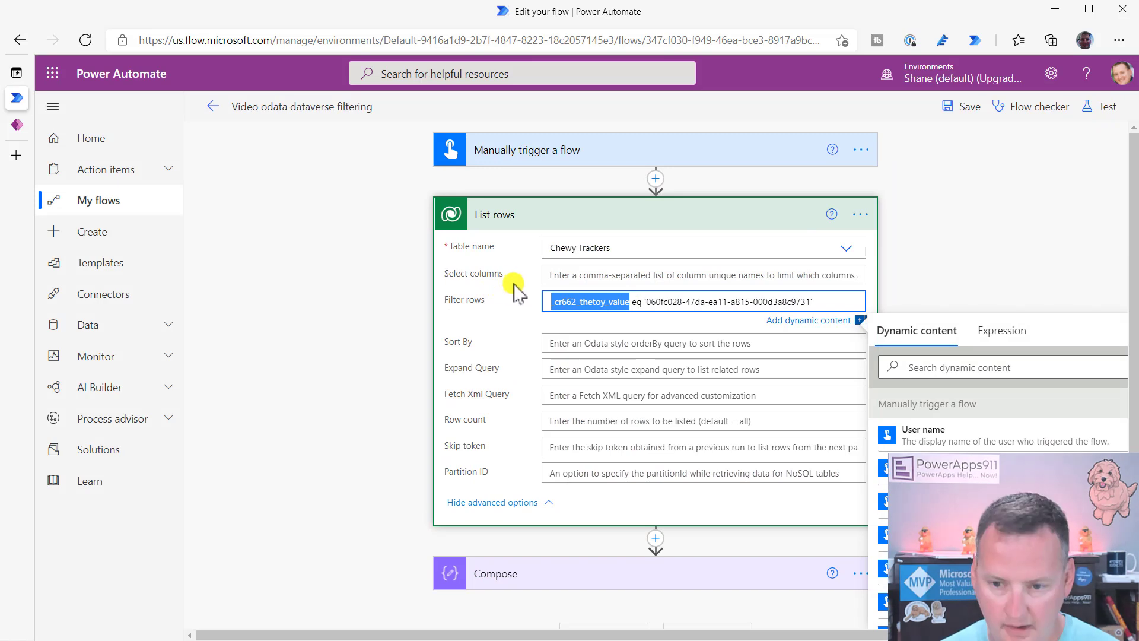
{"action": "key", "text": "ctrl+v"}
{"action": "left_click_drag", "start_coordinate": [659, 305], "coordinate": [816, 306]}
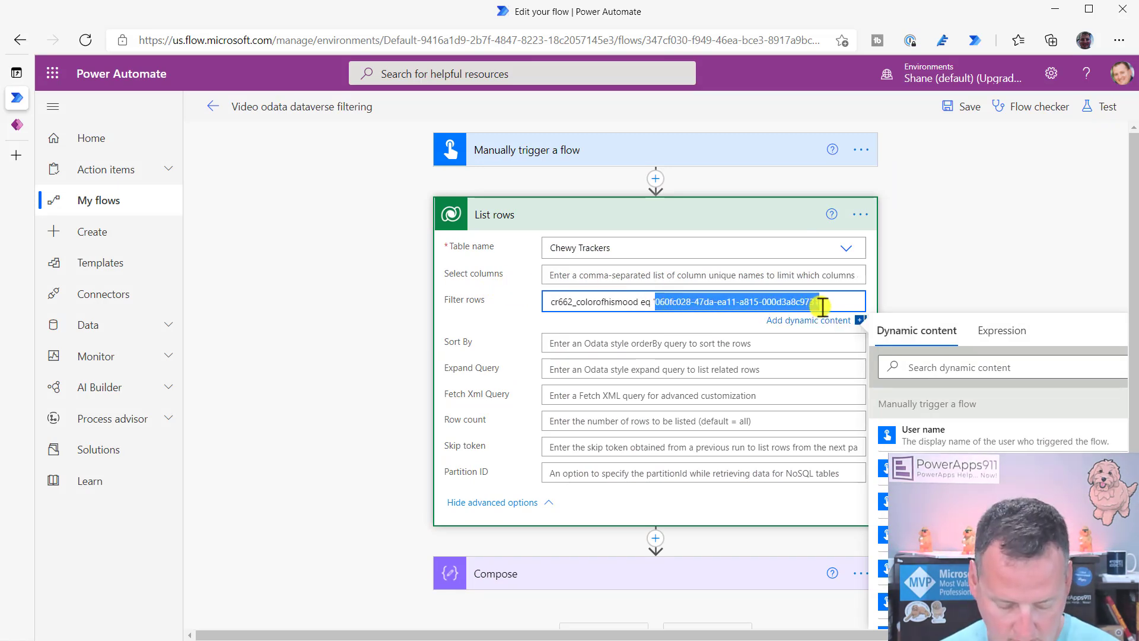
{"action": "key", "text": "super+v"}
{"action": "left_click", "coordinate": [732, 418]}
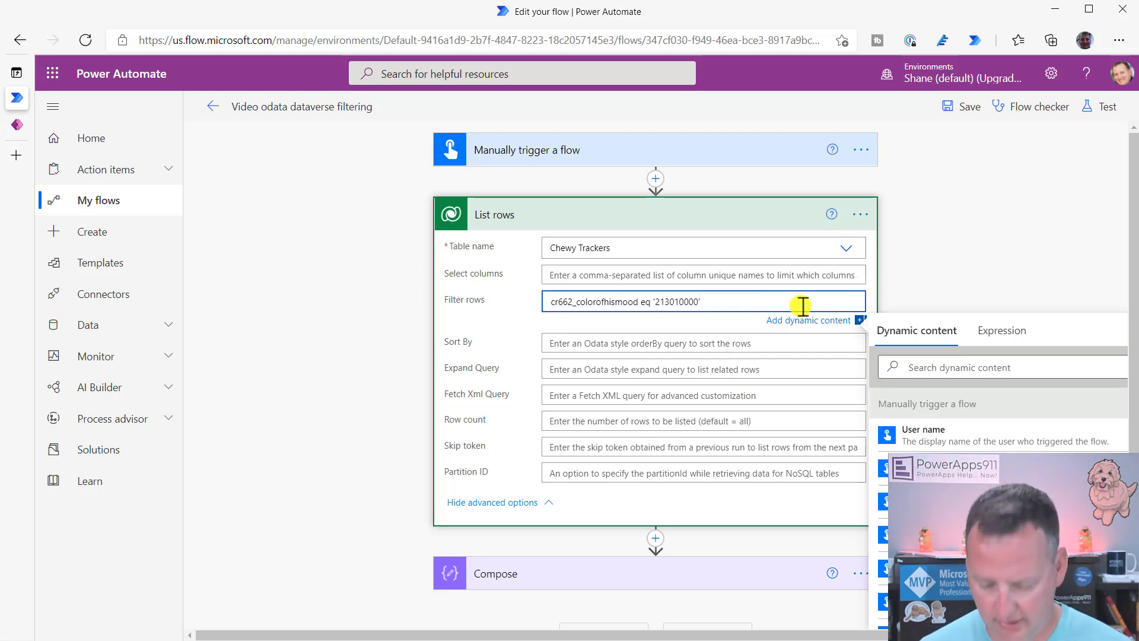
{"action": "key", "text": "BackSpace"}
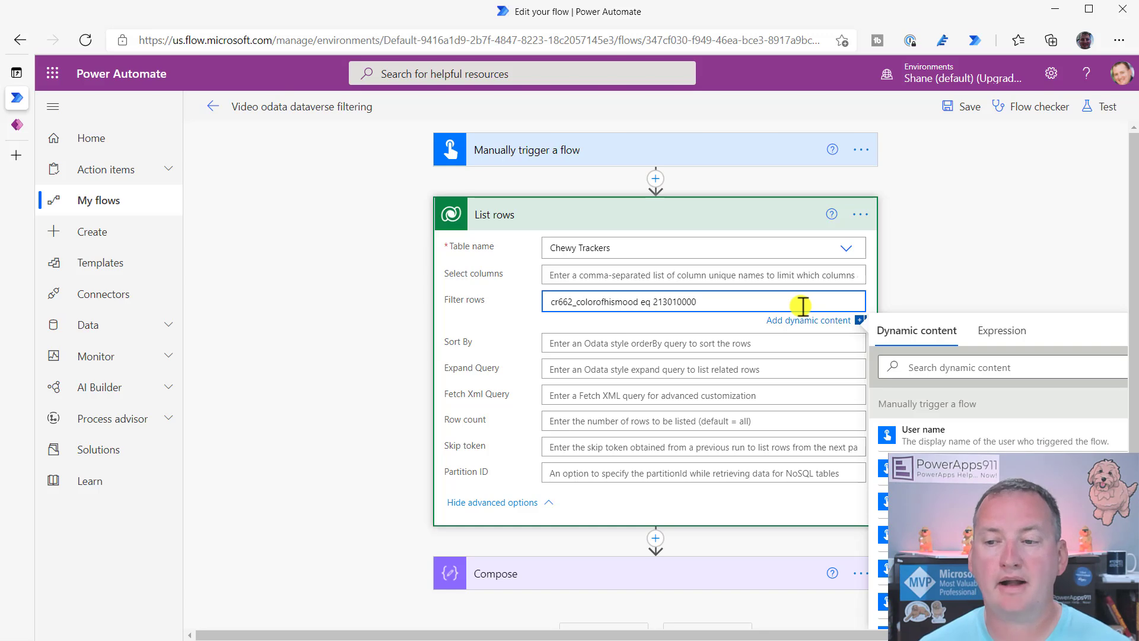
Step: Test the flow with the recently used trigger and expand the Compose step's results
{"action": "left_click", "coordinate": [1102, 107]}
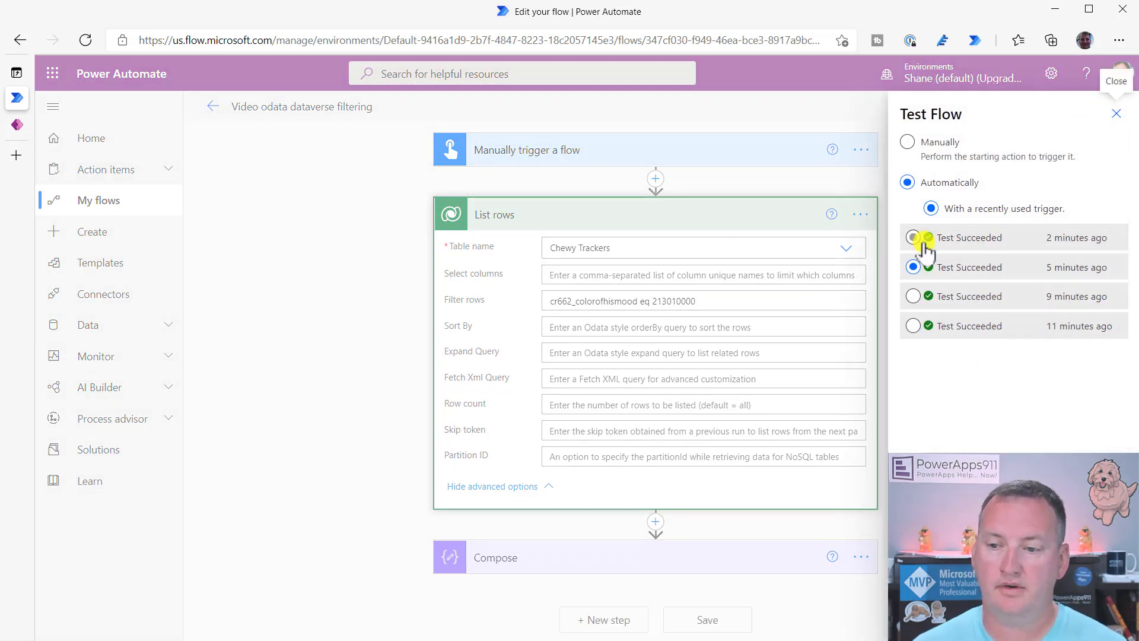
{"action": "left_click", "coordinate": [923, 617]}
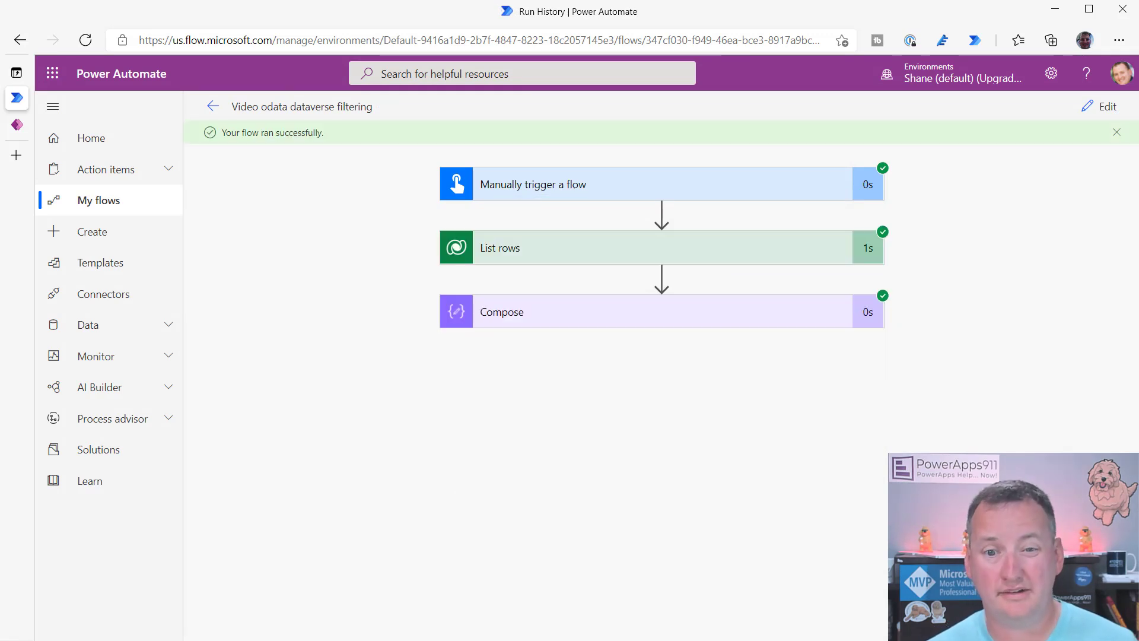
{"action": "left_click", "coordinate": [656, 319]}
Step: Open the Chewy Tracker table's records in the Custom columns view
{"action": "left_click", "coordinate": [17, 124]}
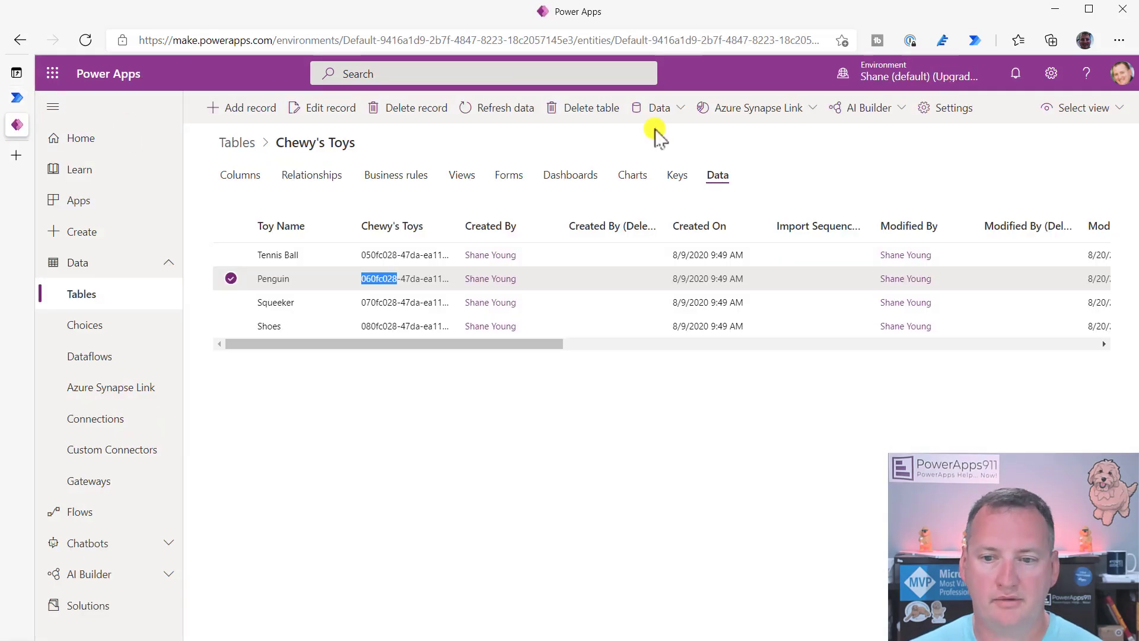
{"action": "left_click", "coordinate": [227, 144]}
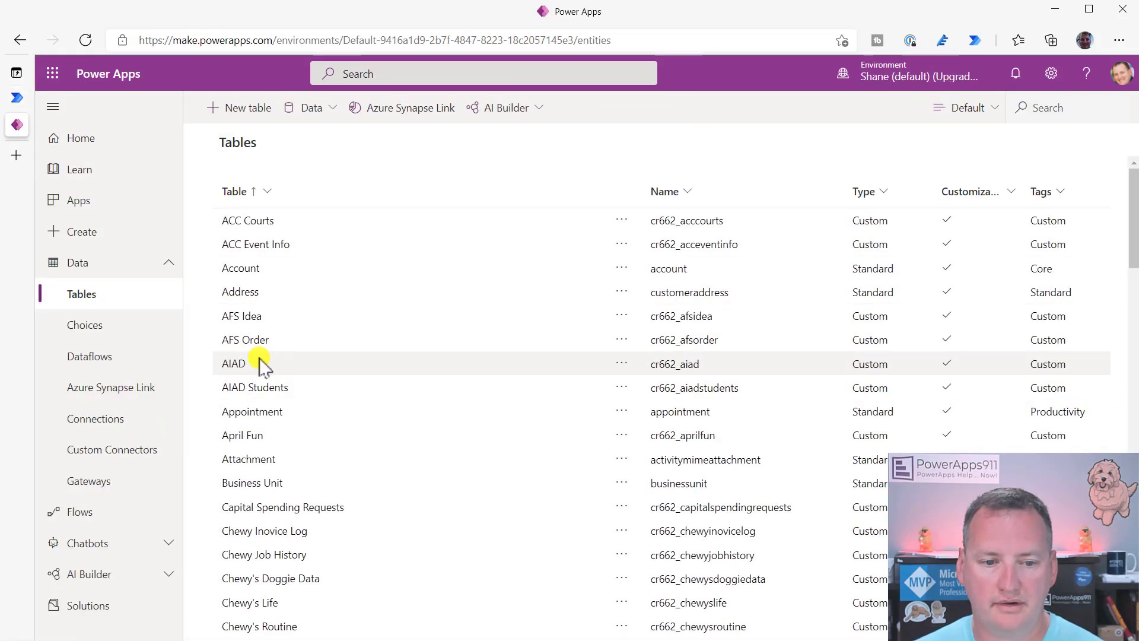
{"action": "scroll", "coordinate": [296, 552], "scroll_direction": "down", "scroll_amount": 2}
{"action": "left_click", "coordinate": [261, 603]}
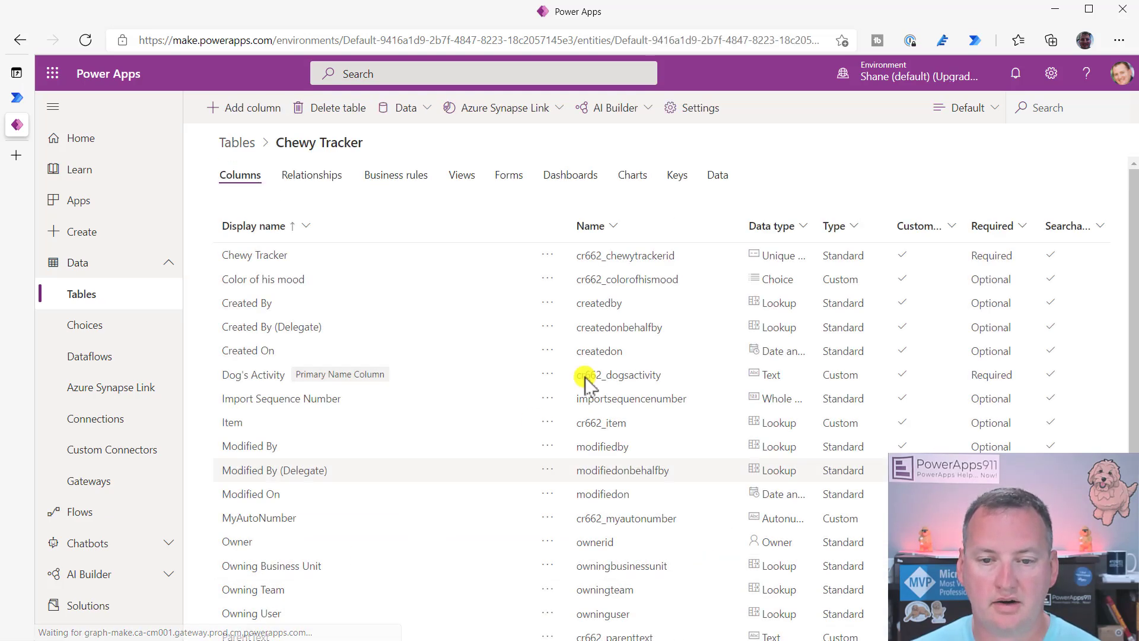
{"action": "left_click", "coordinate": [719, 175]}
{"action": "left_click", "coordinate": [1091, 122]}
{"action": "left_click", "coordinate": [1020, 164]}
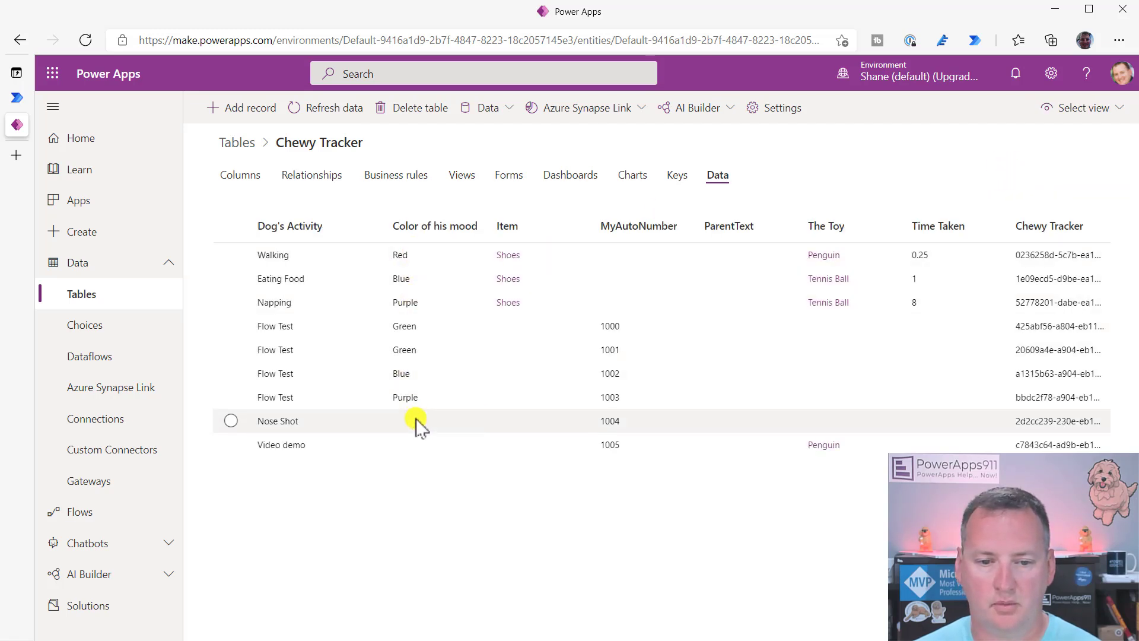
Step: Check that the List rows run used the filter cr662_colorofhismood eq 213010000
{"action": "left_click", "coordinate": [17, 97]}
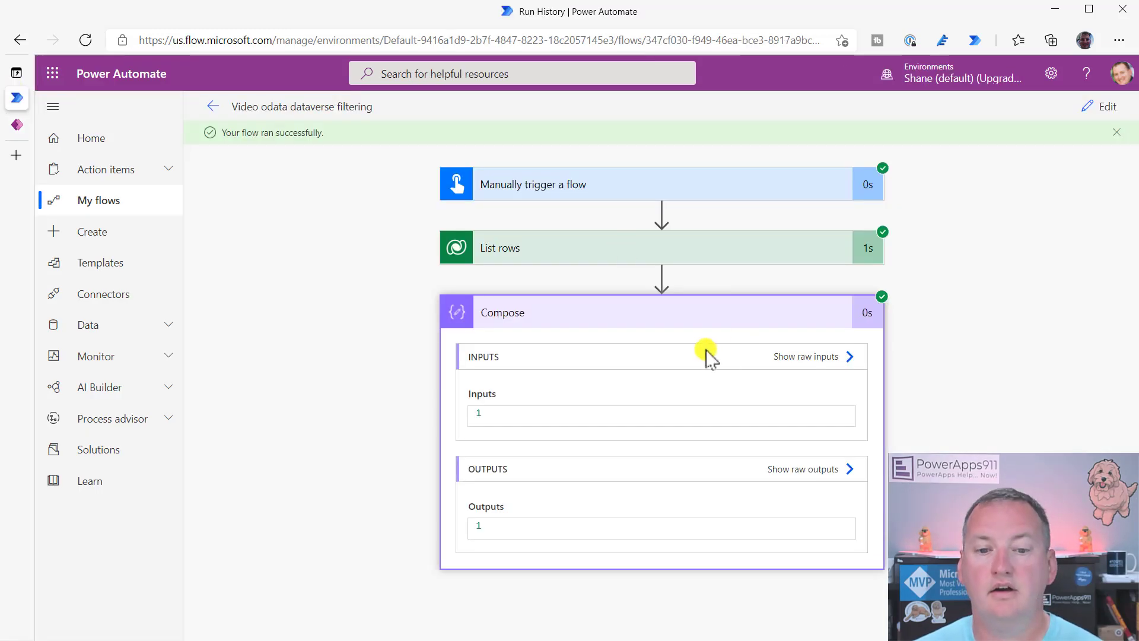
{"action": "left_click", "coordinate": [602, 248]}
{"action": "left_click", "coordinate": [527, 383]}
{"action": "scroll", "coordinate": [666, 381], "scroll_direction": "down", "scroll_amount": 2}
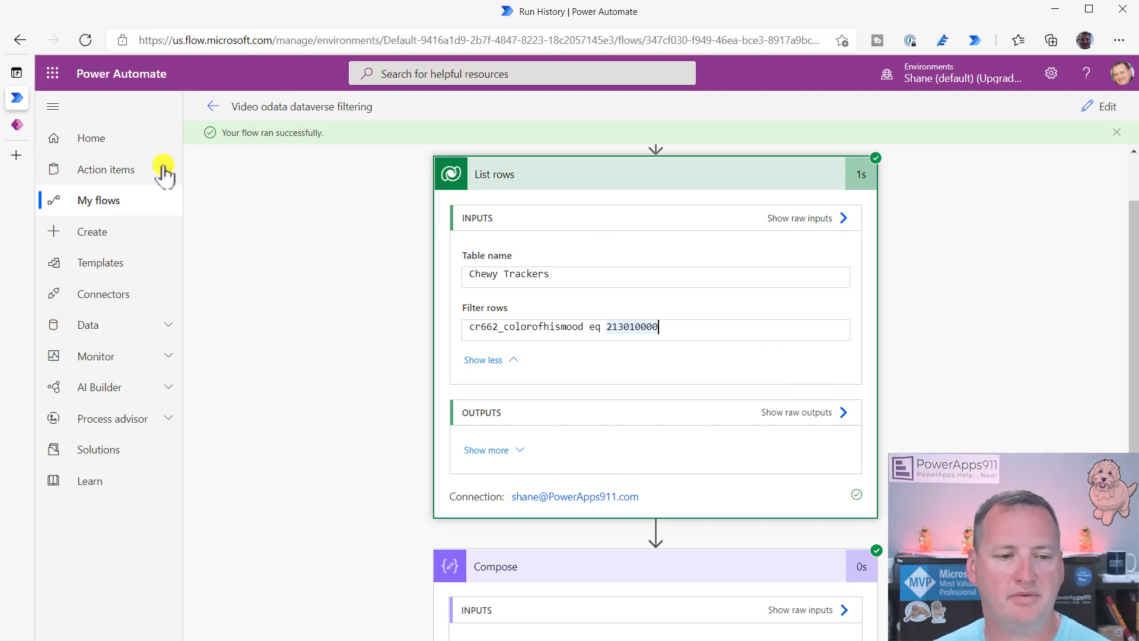
{"action": "left_click", "coordinate": [18, 124]}
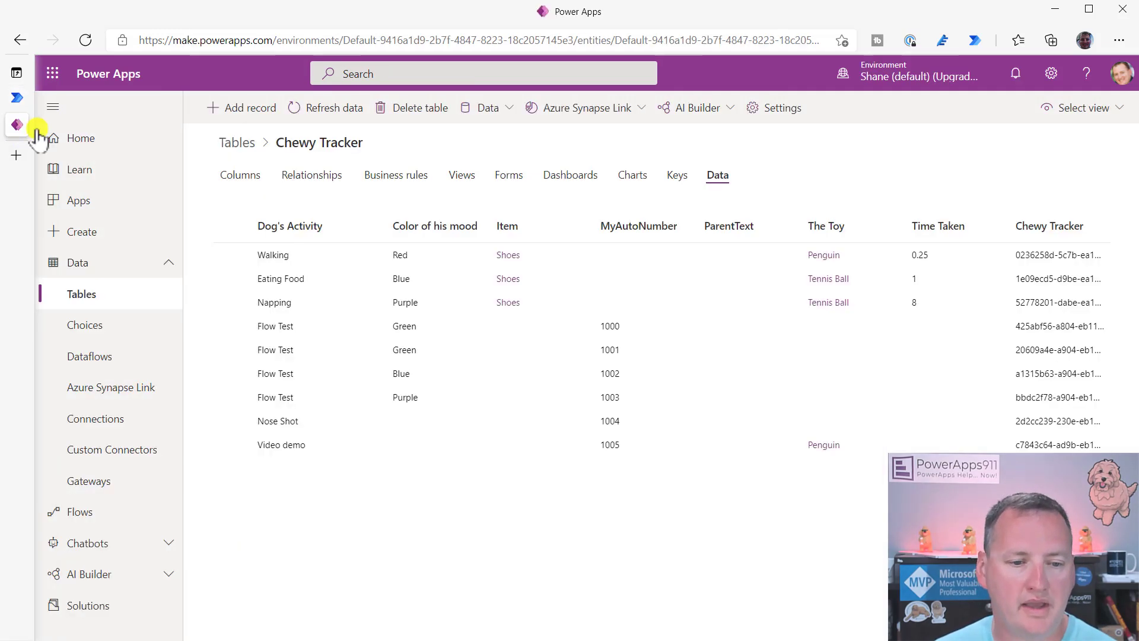
Step: Find the Color of his mood Options choice and confirm Red's value is 213,010,000
{"action": "left_click", "coordinate": [86, 329]}
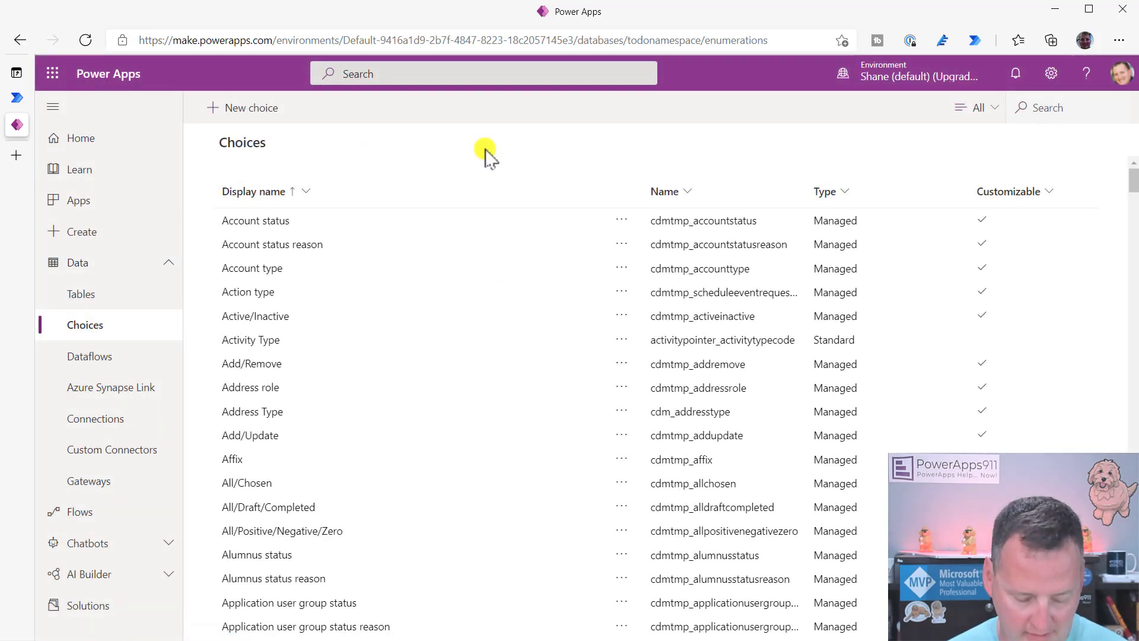
{"action": "key", "text": "ctrl+f"}
{"action": "type", "text": "color"}
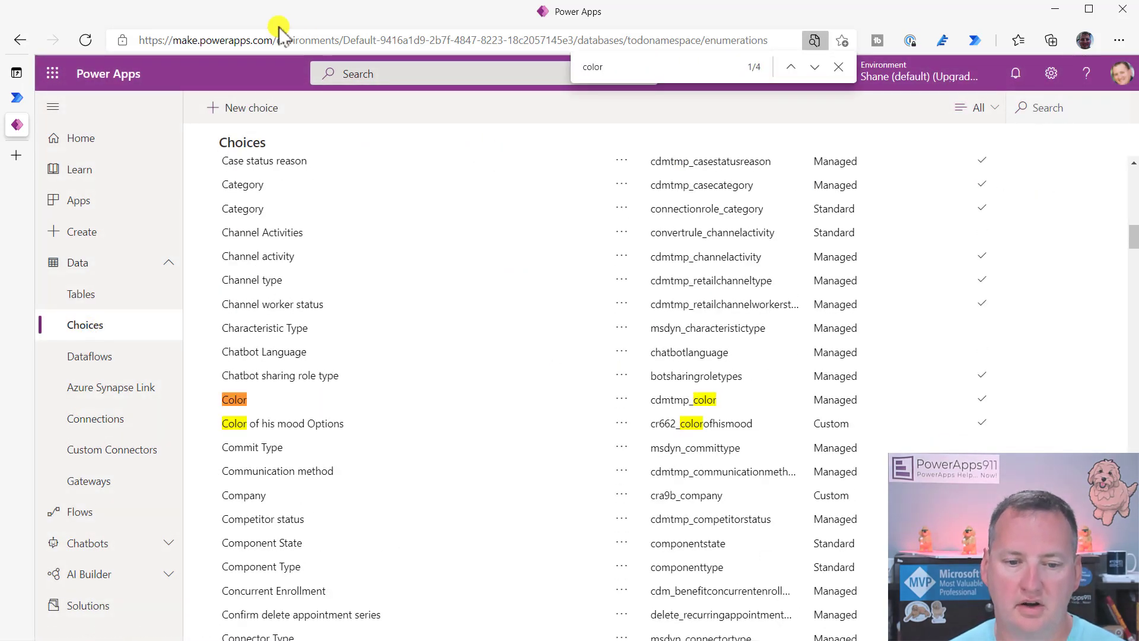
{"action": "left_click", "coordinate": [318, 428]}
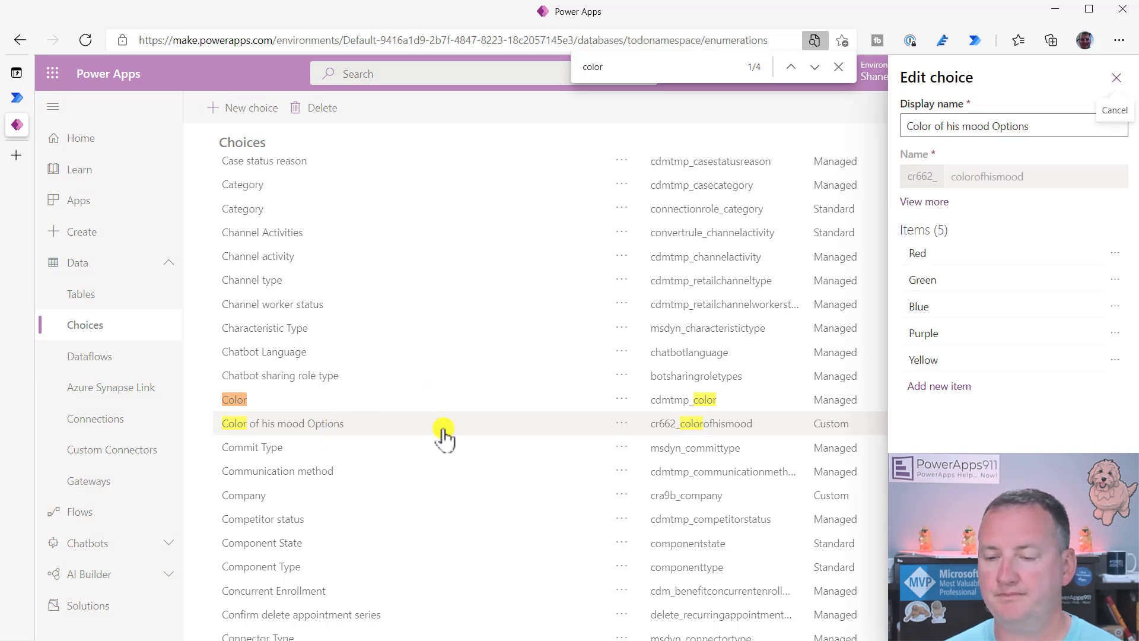
{"action": "left_click", "coordinate": [1114, 254]}
{"action": "left_click", "coordinate": [1037, 274]}
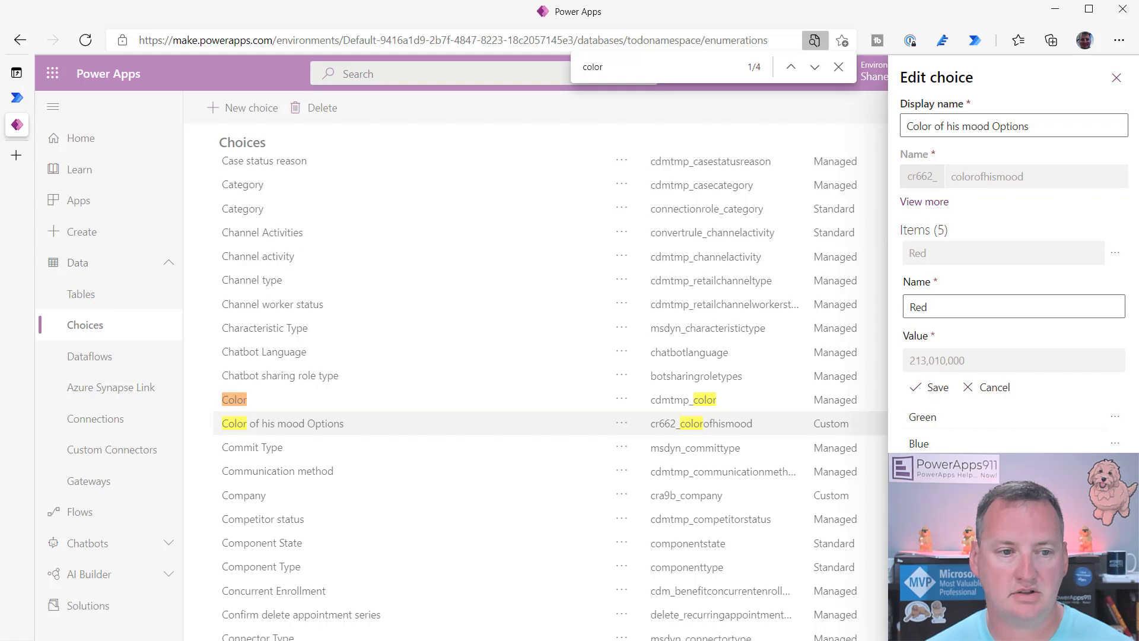
{"action": "left_click", "coordinate": [1116, 78]}
{"action": "left_click", "coordinate": [838, 66]}
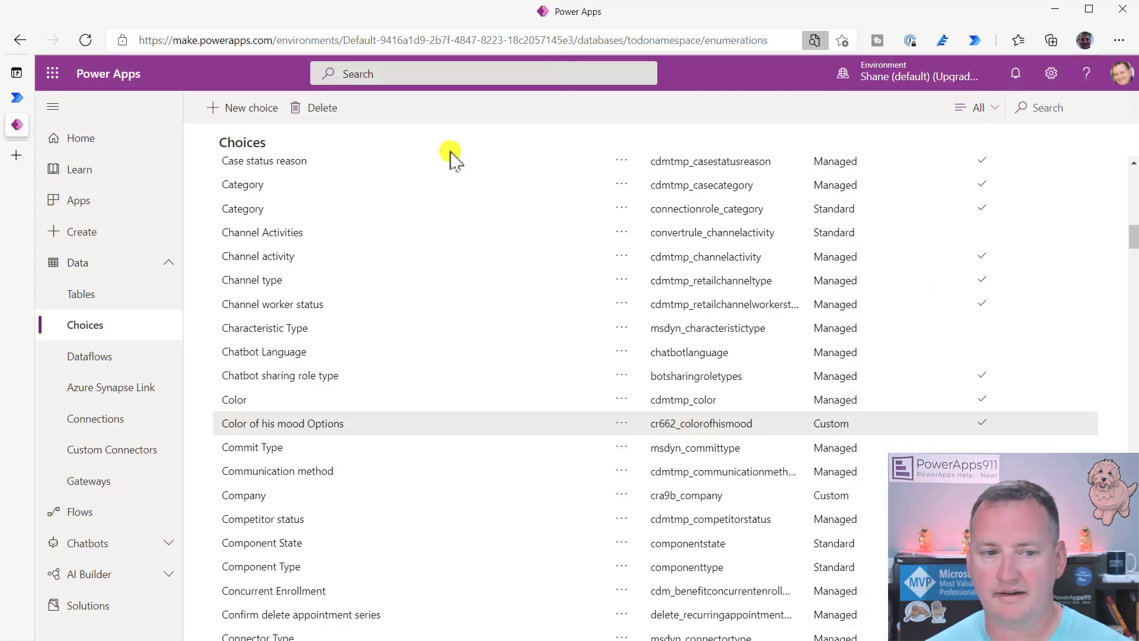
Step: Open the Chewy Tracker table's Columns page to see cr662_colorofhismood, then return to the flow run
{"action": "left_click", "coordinate": [78, 302]}
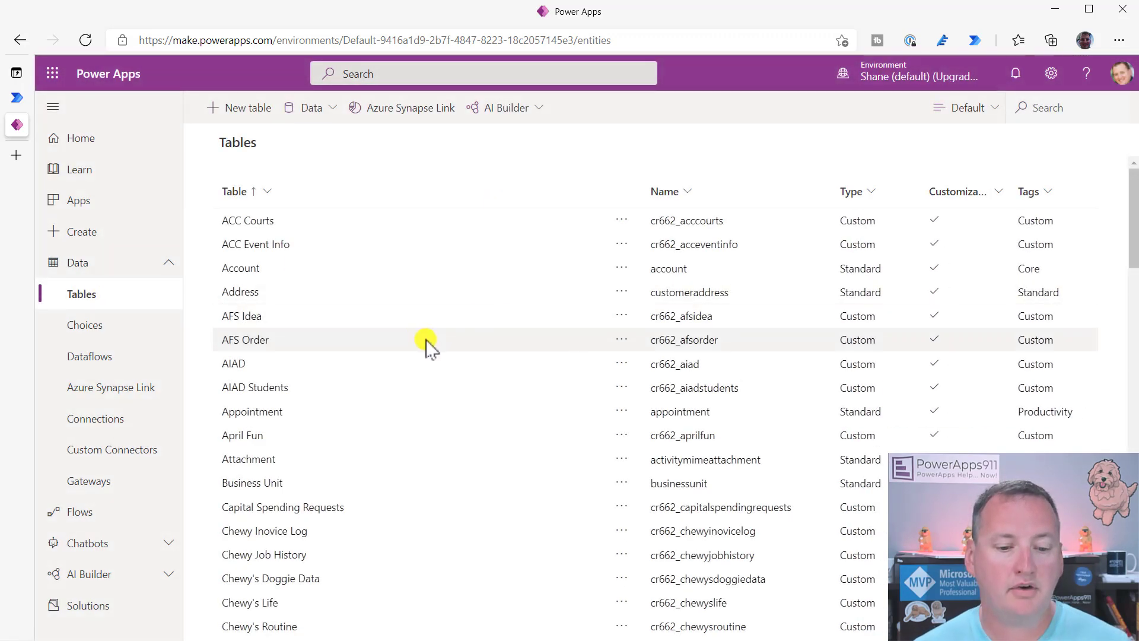
{"action": "scroll", "coordinate": [343, 409], "scroll_direction": "down", "scroll_amount": 3}
{"action": "left_click", "coordinate": [256, 456]}
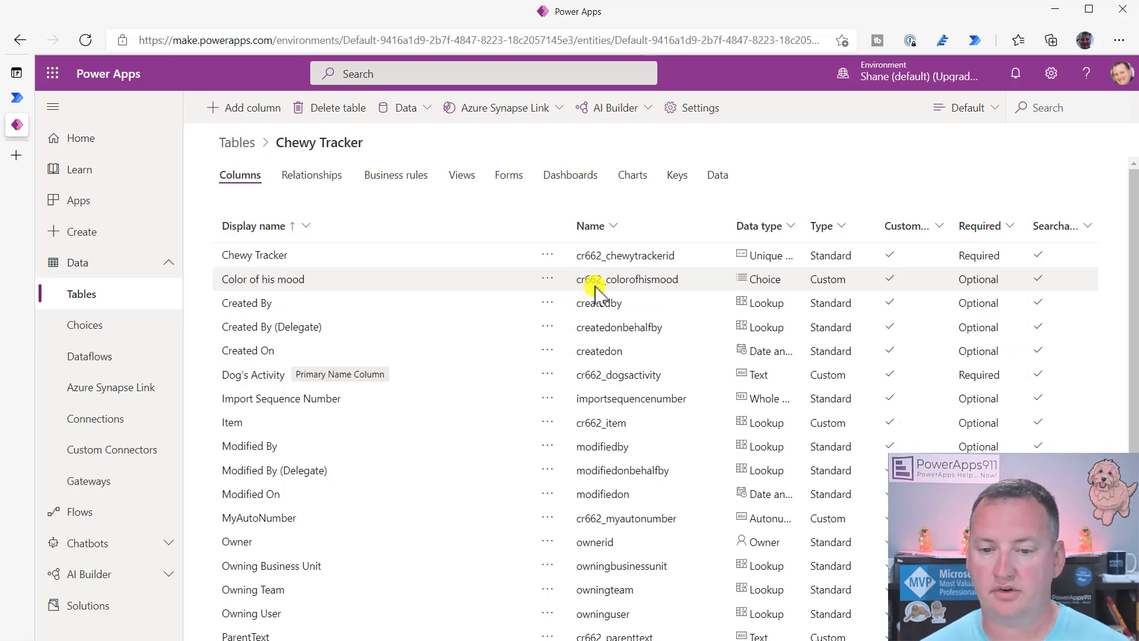
{"action": "left_click", "coordinate": [18, 98]}
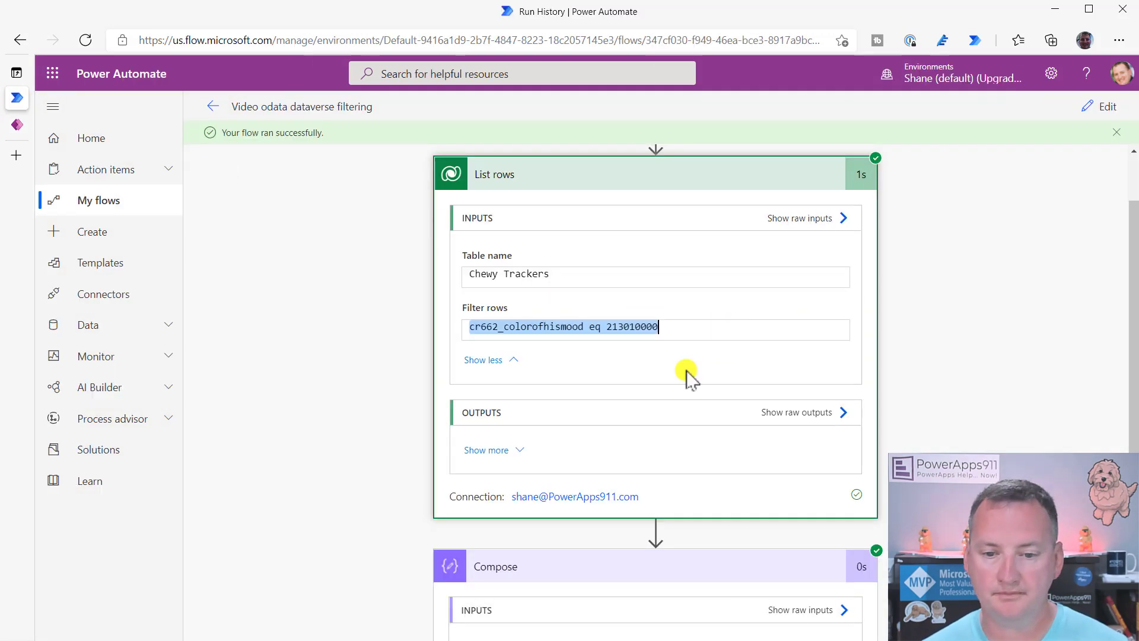
{"action": "double_click", "coordinate": [695, 330]}
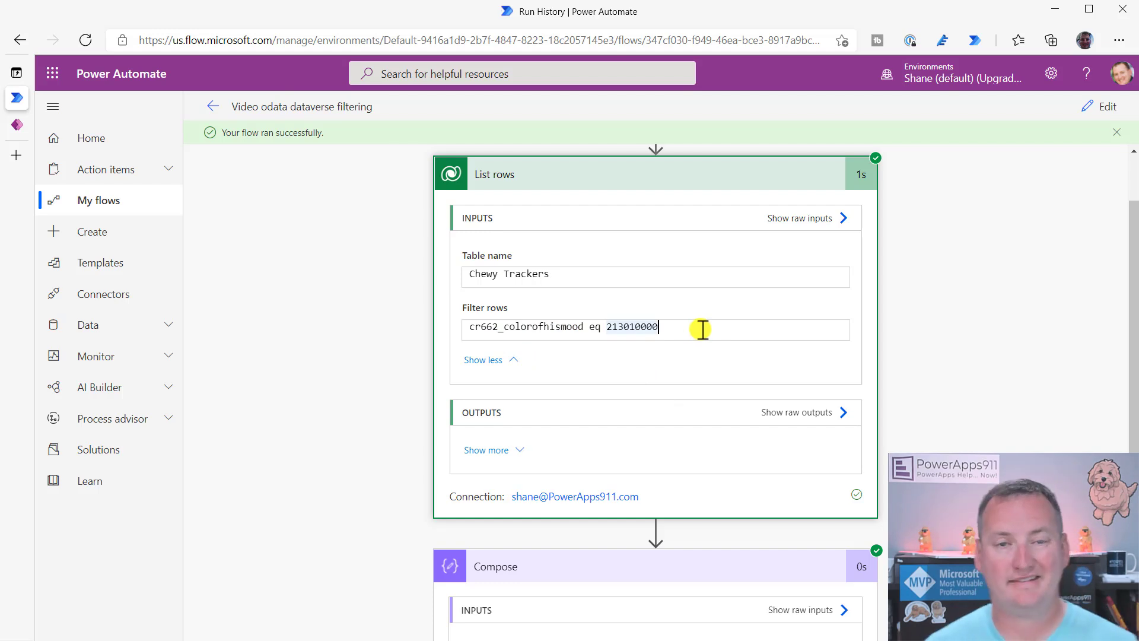